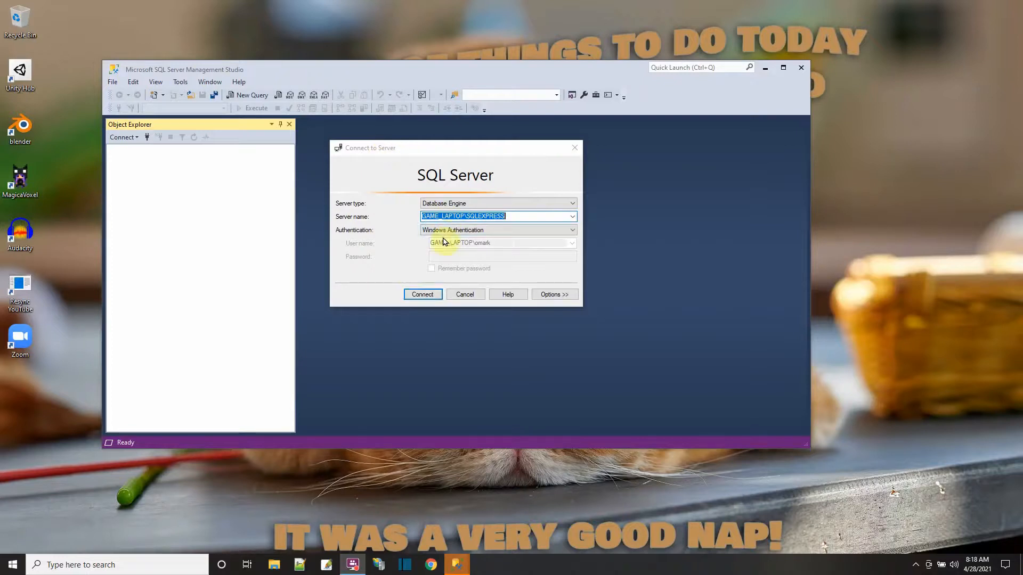
- Connect to the GAME_LAPTOP\SQLEXPRESS database engine with Windows Authentication and create a database named SQLServerTraining
{"action": "left_click", "coordinate": [422, 296]}
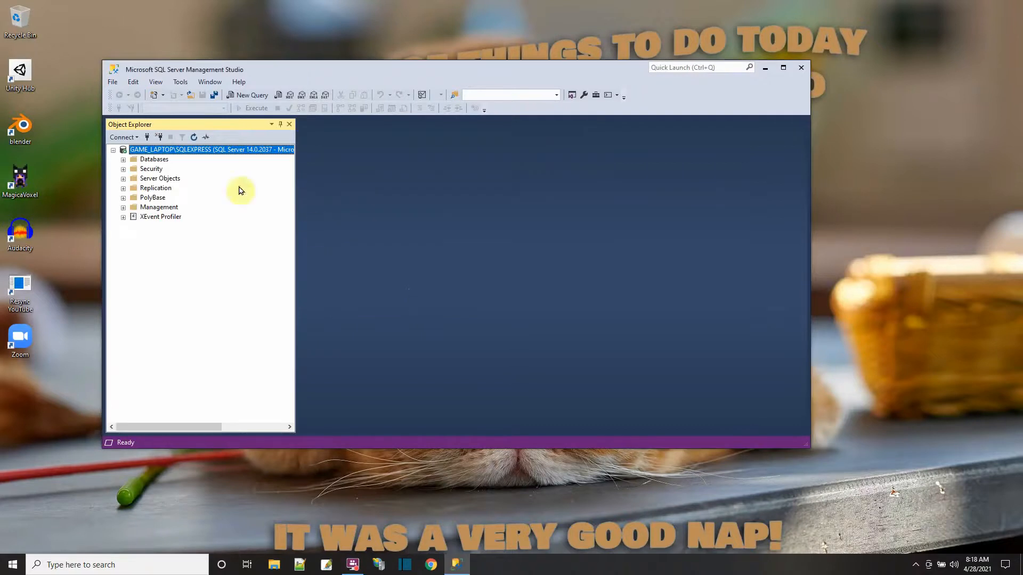
{"action": "left_click", "coordinate": [123, 160]}
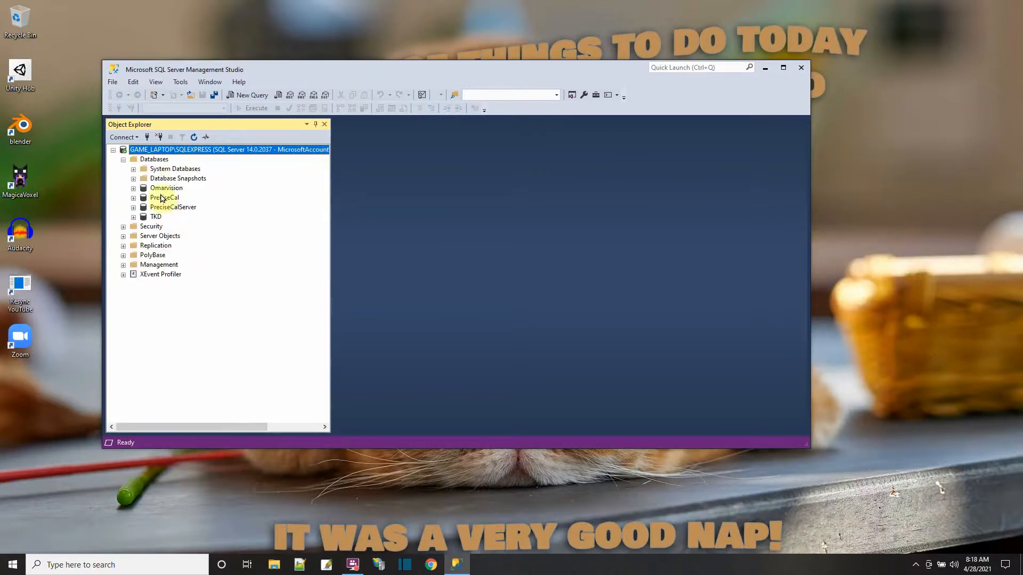
{"action": "right_click", "coordinate": [163, 162]}
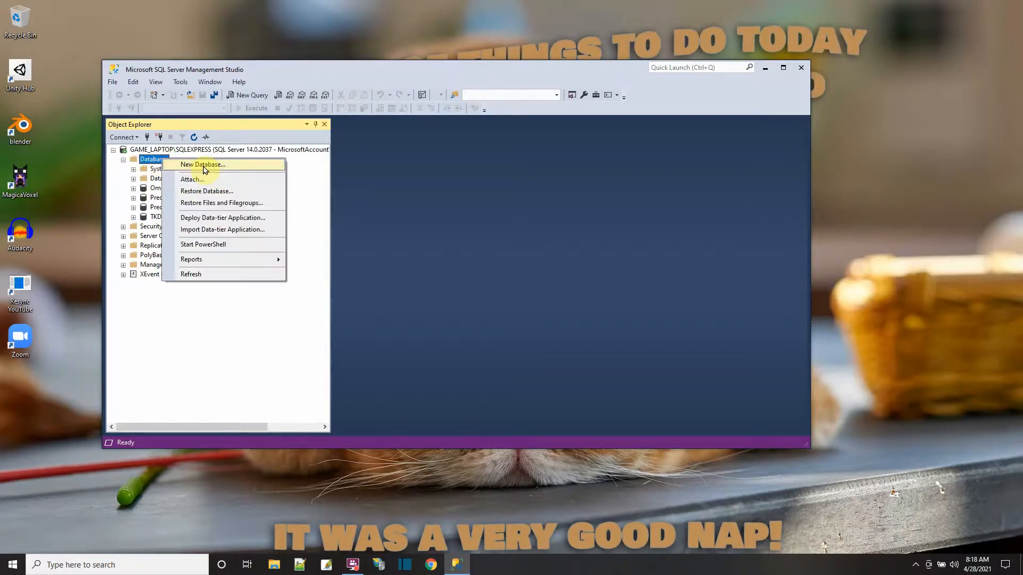
{"action": "left_click", "coordinate": [205, 165]}
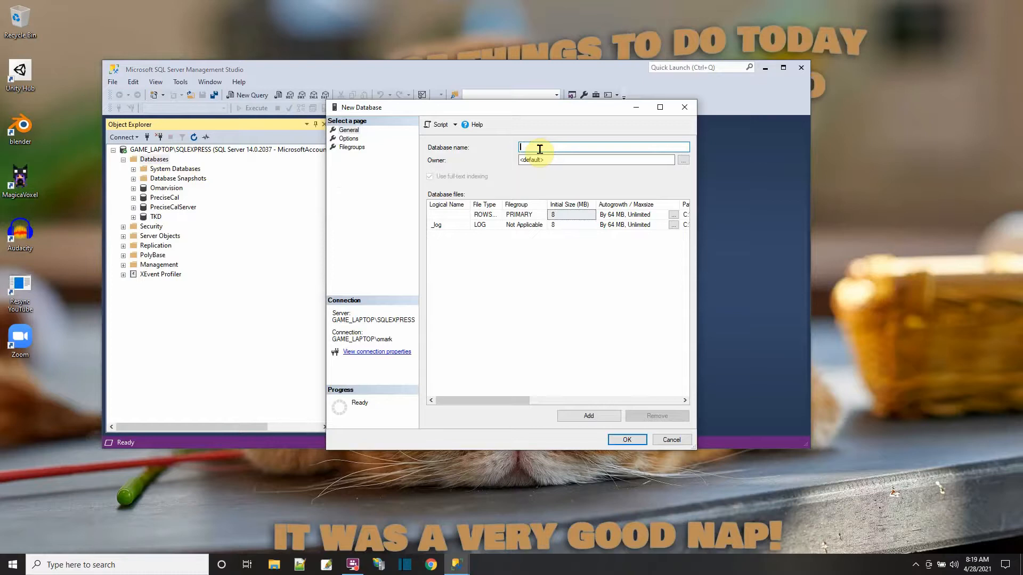
{"action": "type", "text": "SQLServerTraining"}
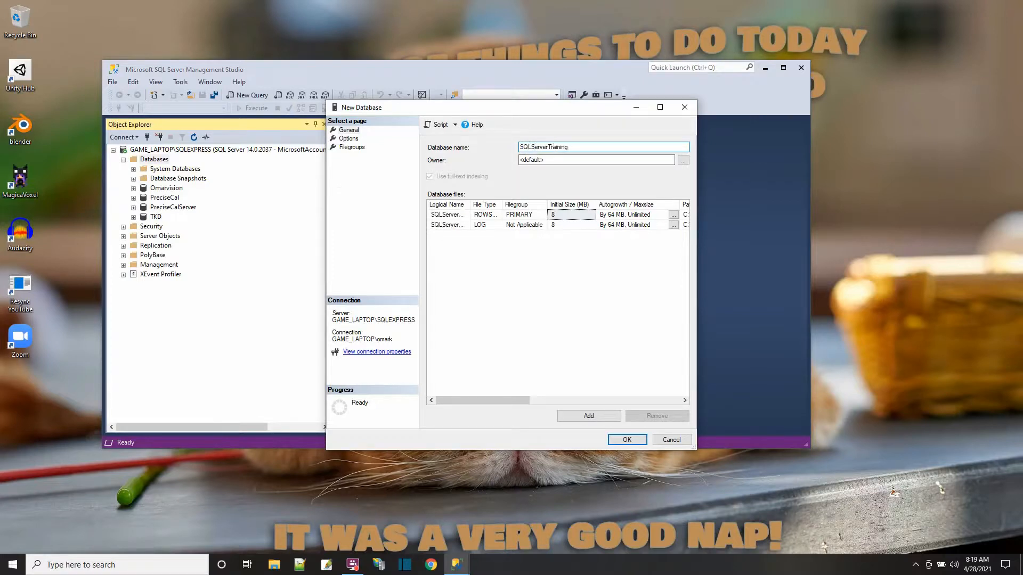
{"action": "left_click", "coordinate": [624, 441]}
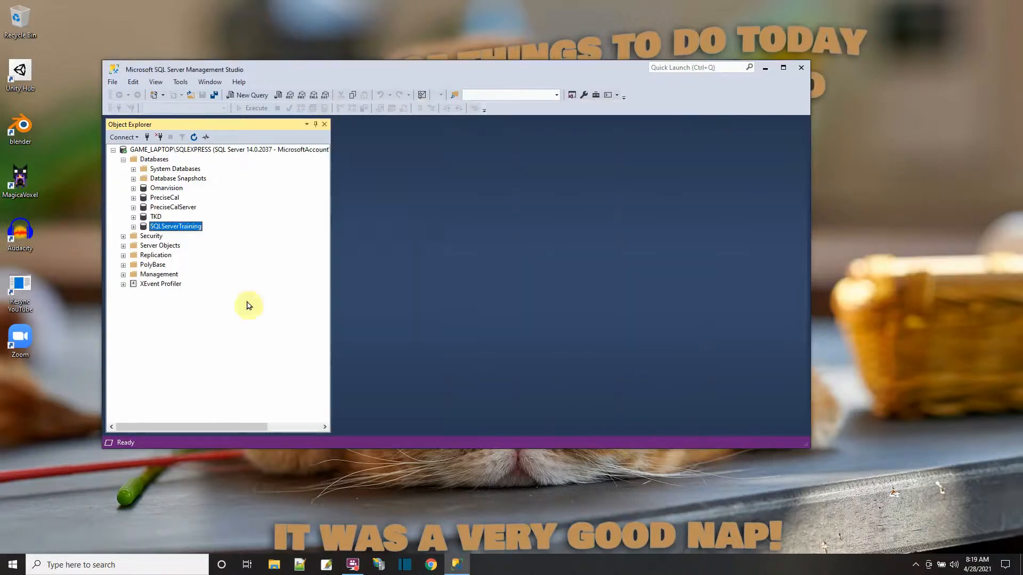
- Start designing a new standard table in the SQLServerTraining database
{"action": "left_click", "coordinate": [133, 228]}
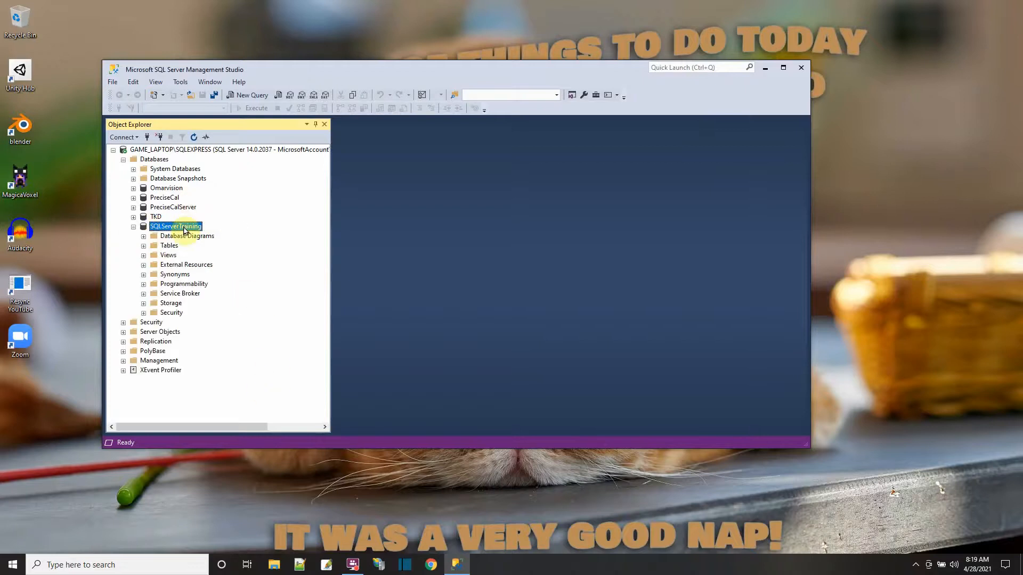
{"action": "double_click", "coordinate": [163, 248]}
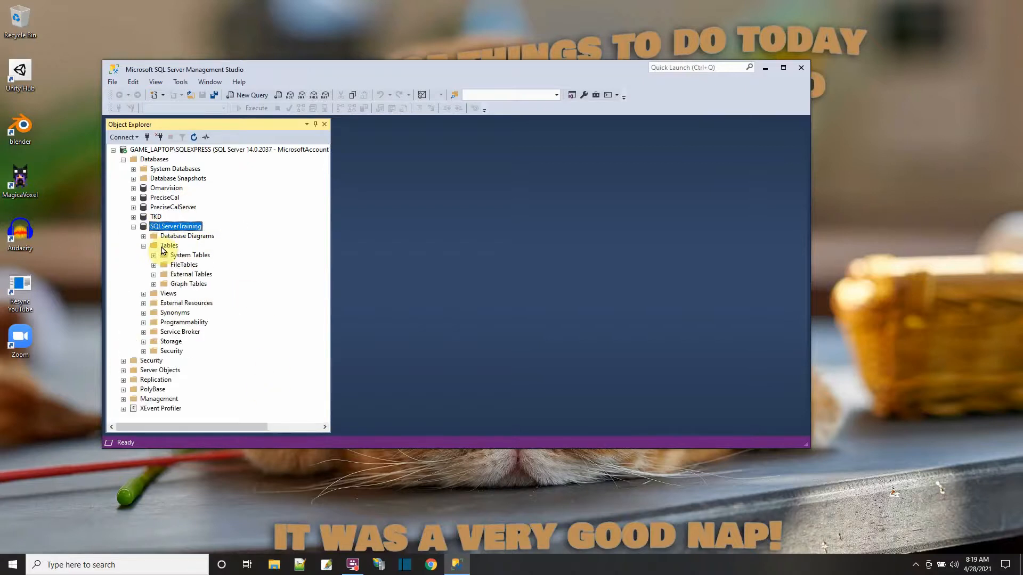
{"action": "right_click", "coordinate": [163, 250]}
{"action": "mouse_move", "coordinate": [231, 253]}
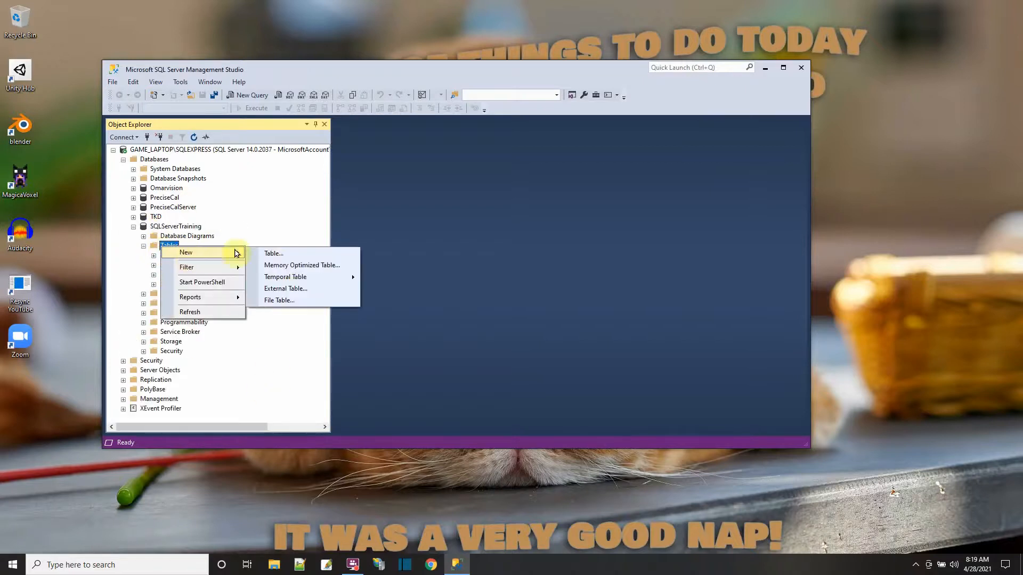
{"action": "left_click", "coordinate": [295, 254]}
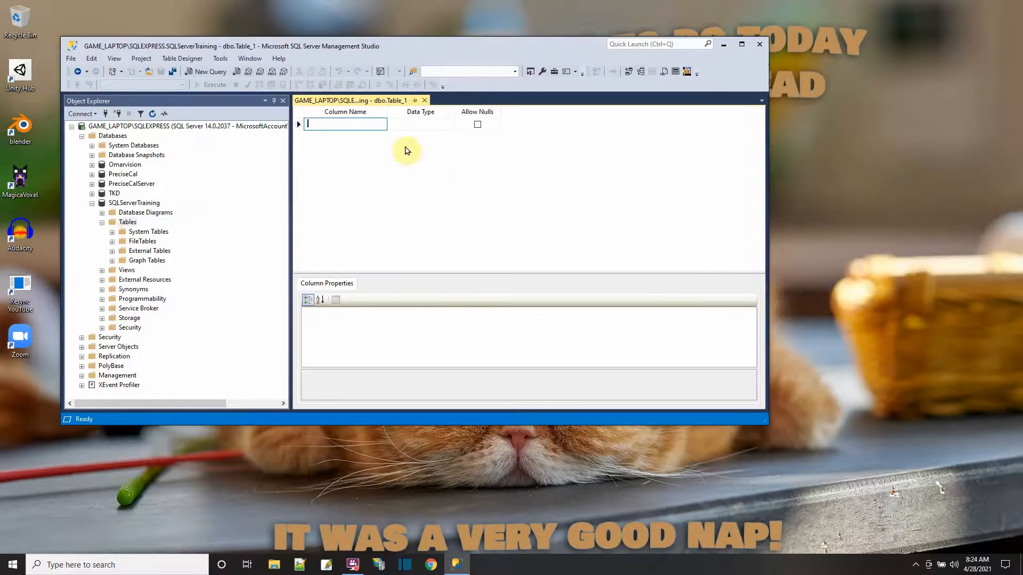
- Define the first column as col_personid with data type int and make it the table's primary key
{"action": "type", "text": "col_personid"}
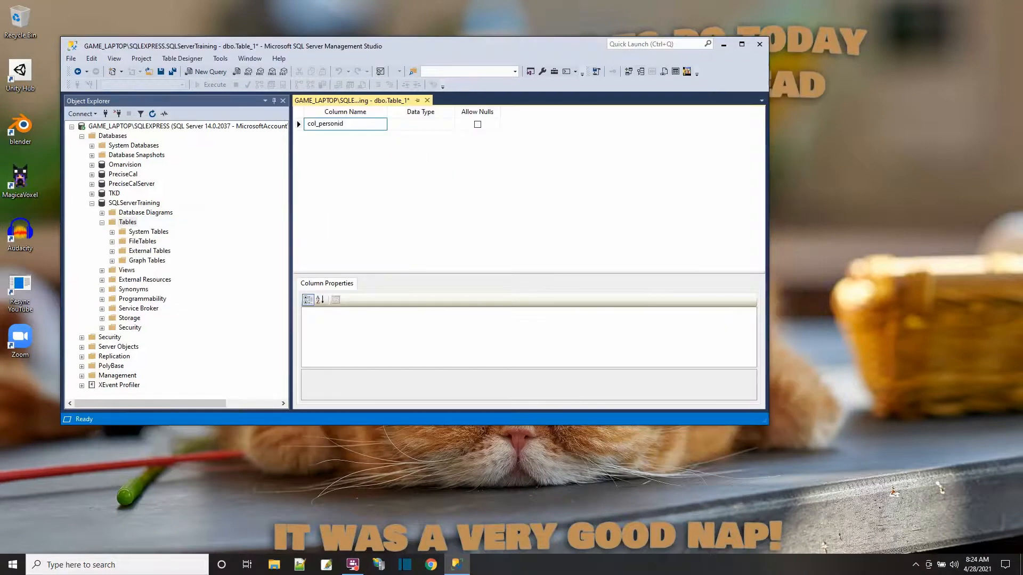
{"action": "left_click", "coordinate": [418, 125]}
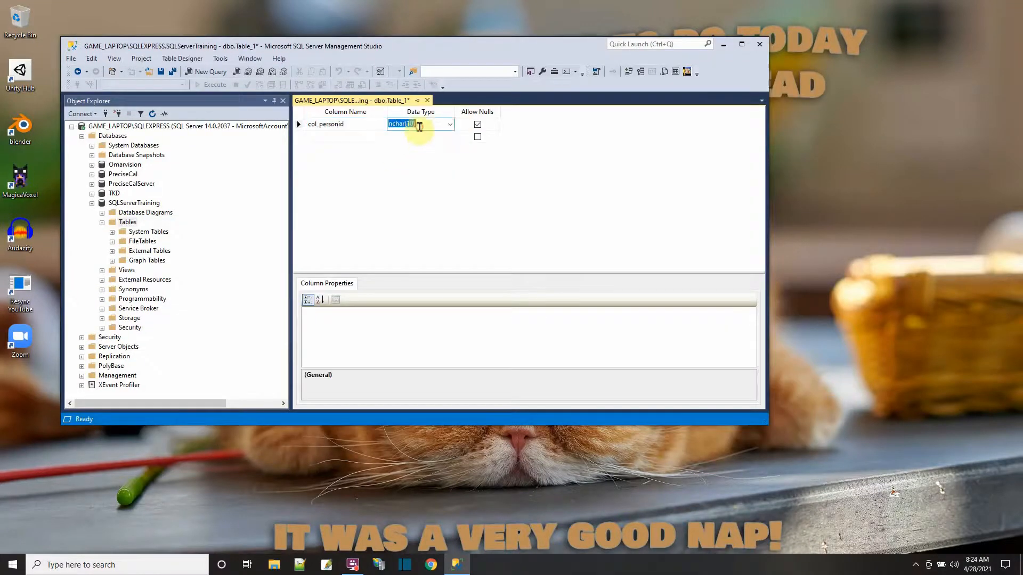
{"action": "left_click", "coordinate": [451, 126]}
{"action": "scroll", "coordinate": [424, 155], "scroll_direction": "up", "scroll_amount": 6}
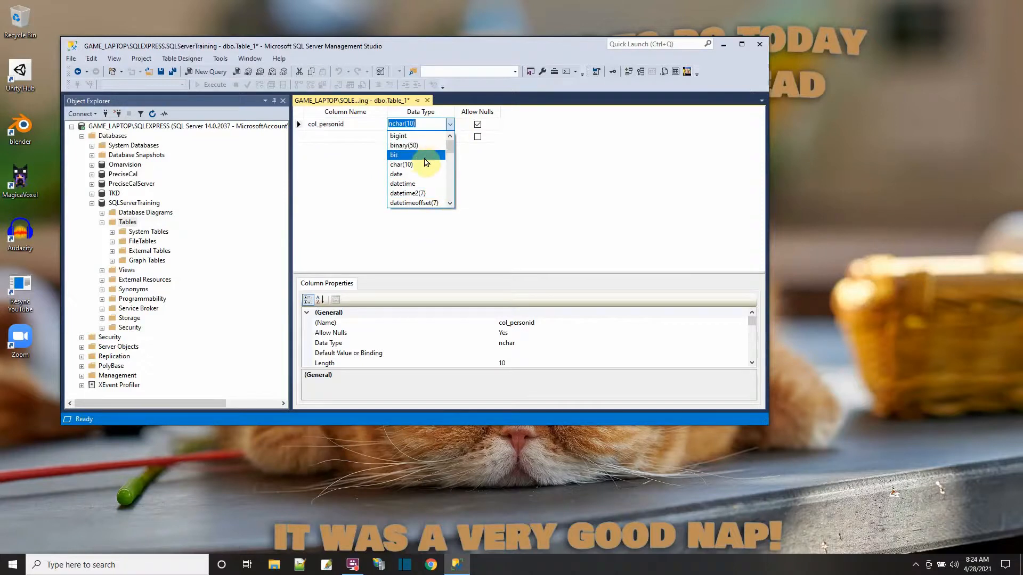
{"action": "scroll", "coordinate": [425, 163], "scroll_direction": "down", "scroll_amount": 1}
{"action": "scroll", "coordinate": [421, 168], "scroll_direction": "down", "scroll_amount": 3}
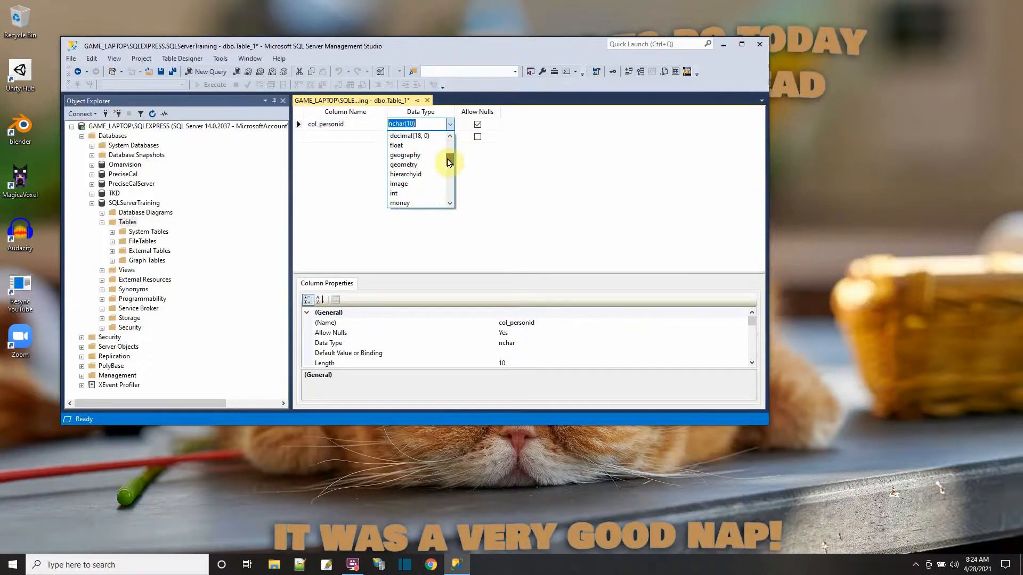
{"action": "left_click", "coordinate": [403, 175]}
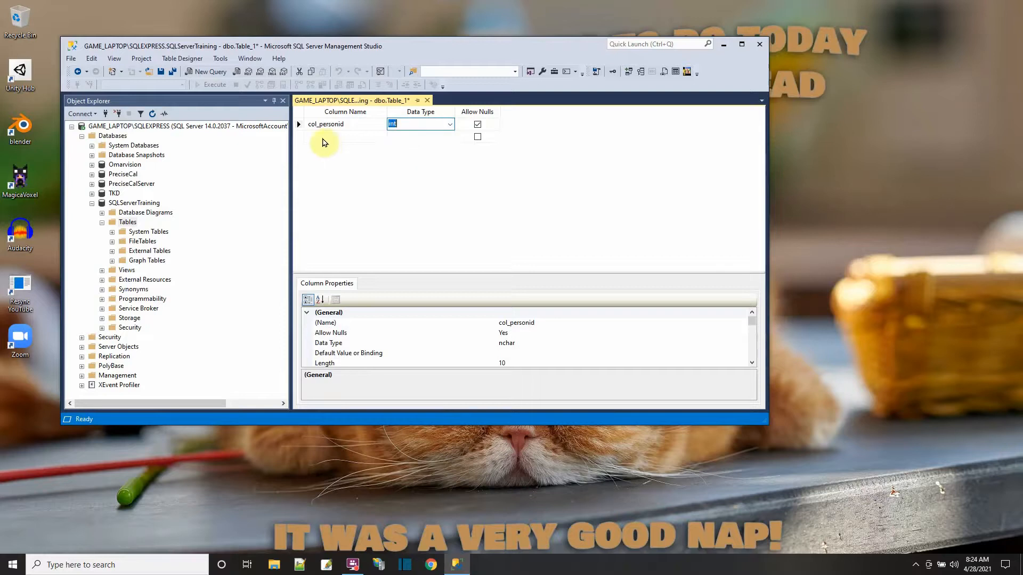
{"action": "right_click", "coordinate": [301, 126]}
{"action": "left_click", "coordinate": [331, 131]}
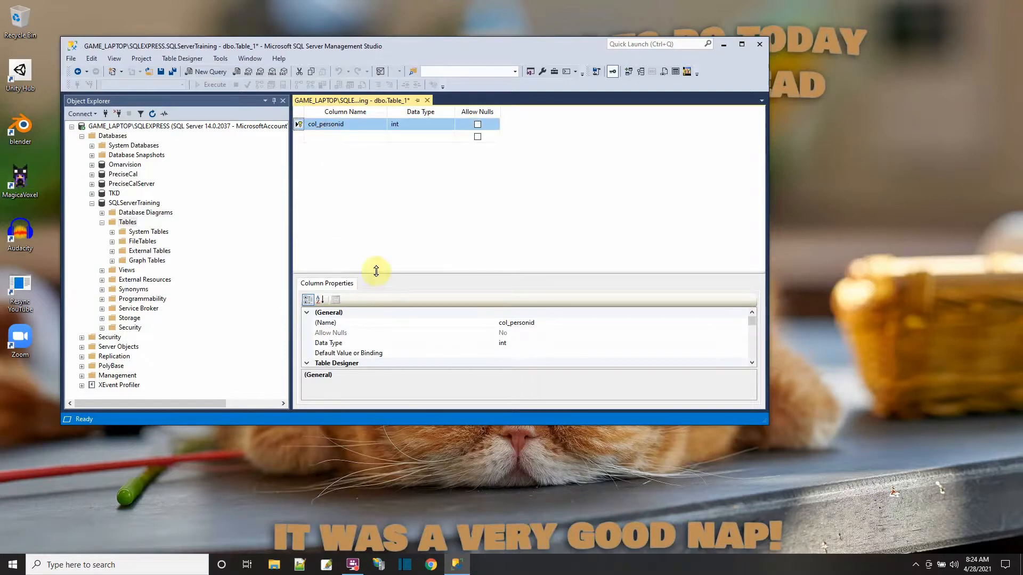
- Enlarge the column properties area and set the col_personid description to "unique identifier for this record"
{"action": "left_click_drag", "start_coordinate": [377, 270], "coordinate": [379, 223]}
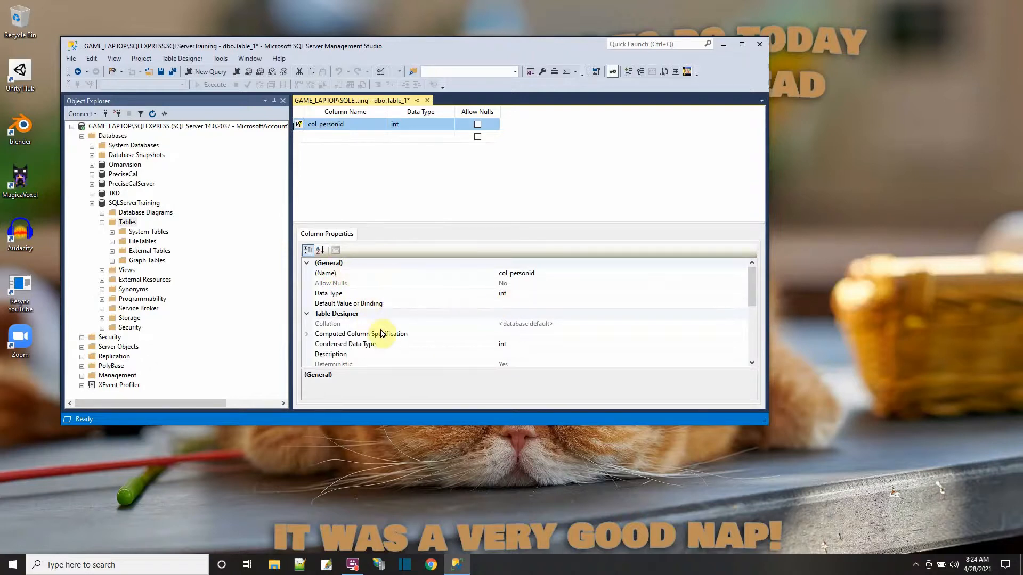
{"action": "scroll", "coordinate": [387, 338], "scroll_direction": "down", "scroll_amount": 1}
{"action": "left_click", "coordinate": [521, 323]}
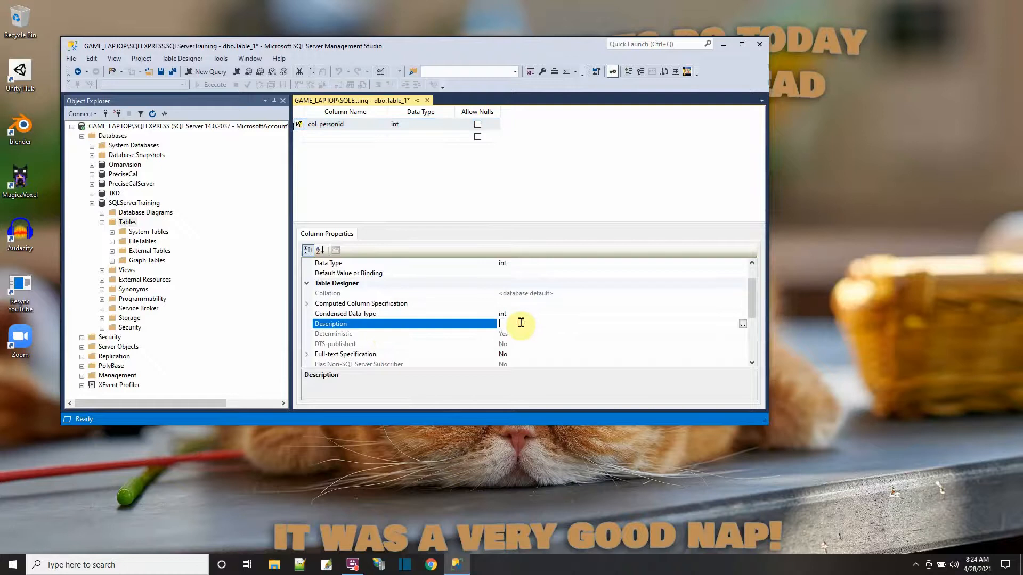
{"action": "type", "text": "unique identifier for this record"}
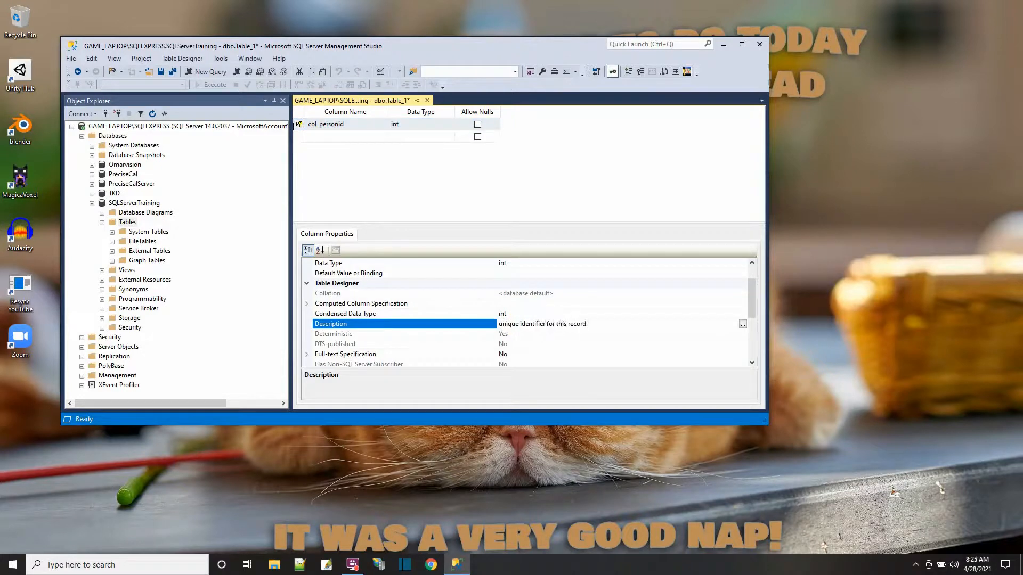
- Make col_personid an identity column by setting Is Identity to Yes in its identity specification
{"action": "scroll", "coordinate": [386, 349], "scroll_direction": "up", "scroll_amount": 1}
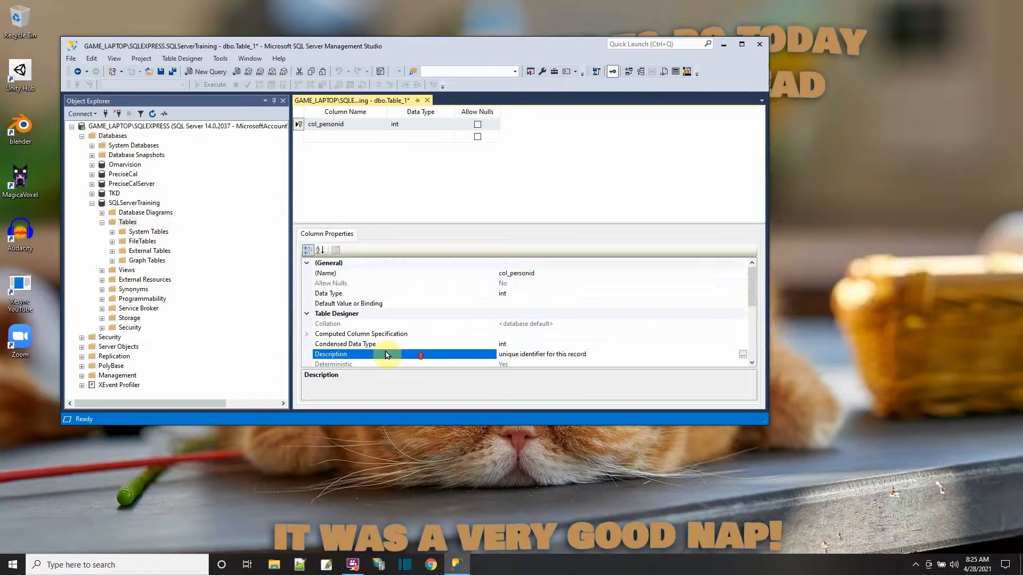
{"action": "scroll", "coordinate": [393, 343], "scroll_direction": "down", "scroll_amount": 2}
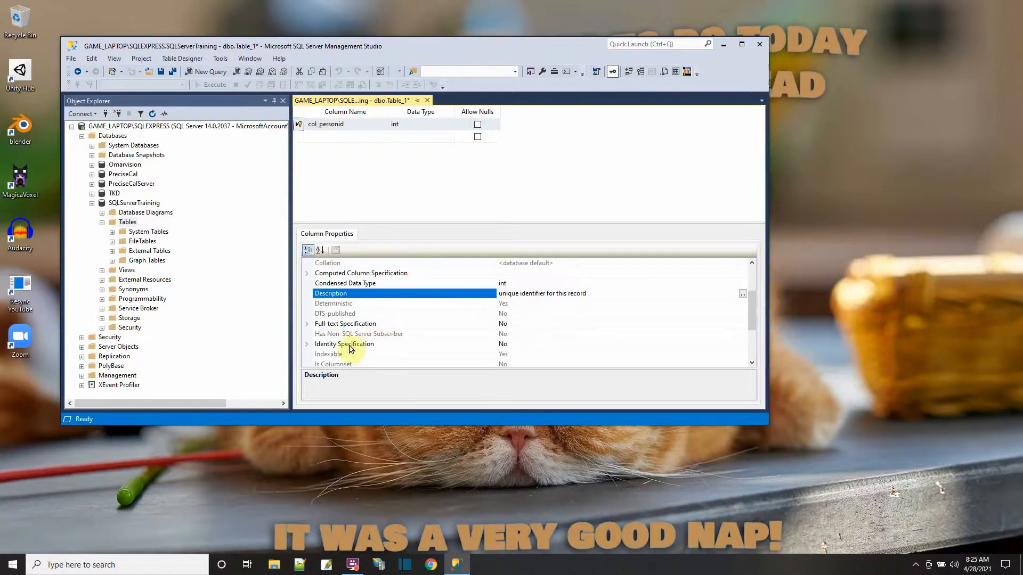
{"action": "left_click", "coordinate": [307, 344]}
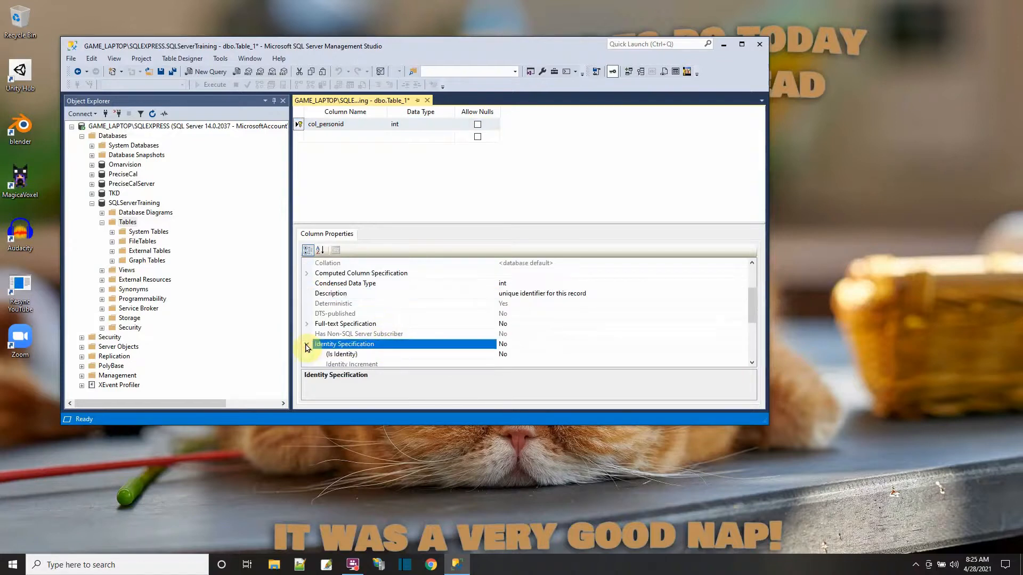
{"action": "scroll", "coordinate": [375, 347], "scroll_direction": "down", "scroll_amount": 2}
{"action": "left_click", "coordinate": [528, 293]}
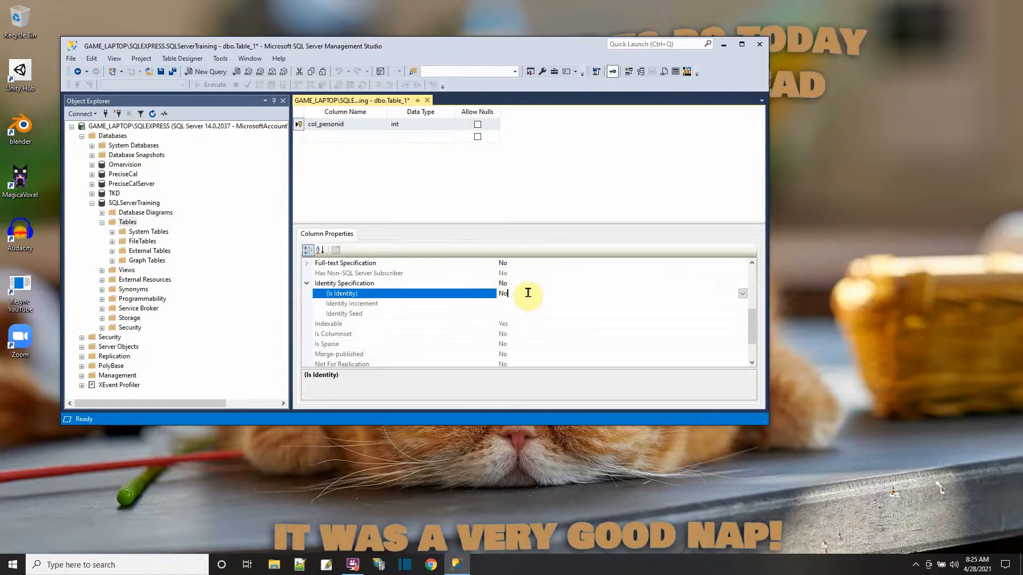
{"action": "double_click", "coordinate": [528, 293]}
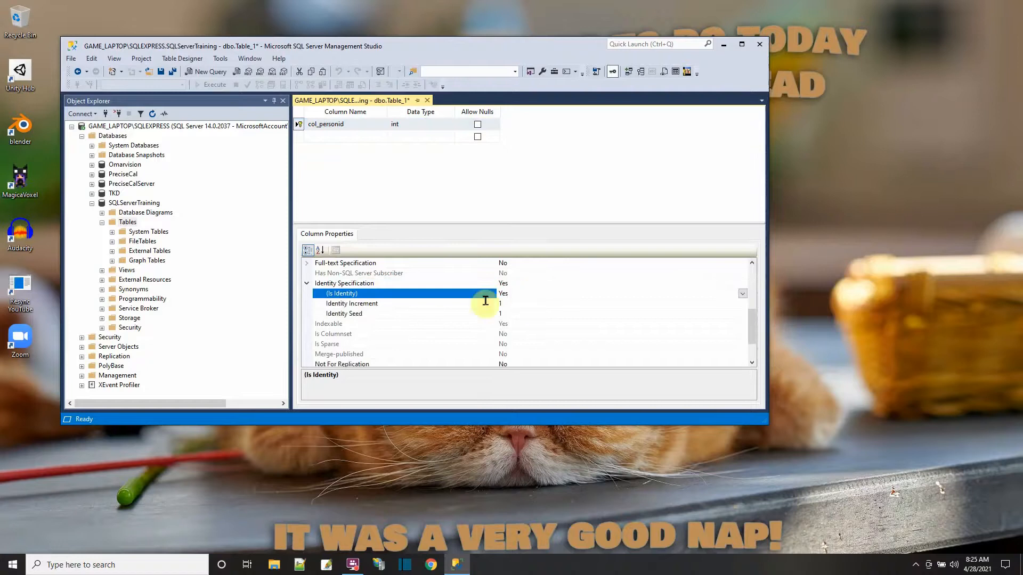
- Add a second column named col_firstname with data type nvarchar(50)
{"action": "left_click", "coordinate": [334, 137]}
{"action": "type", "text": "col_firstname"}
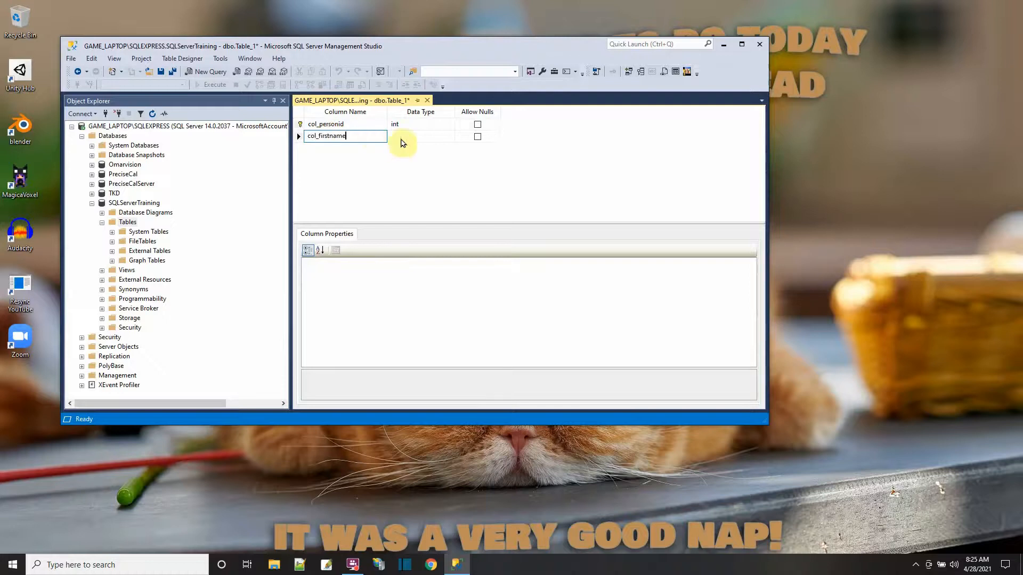
{"action": "left_click", "coordinate": [406, 137]}
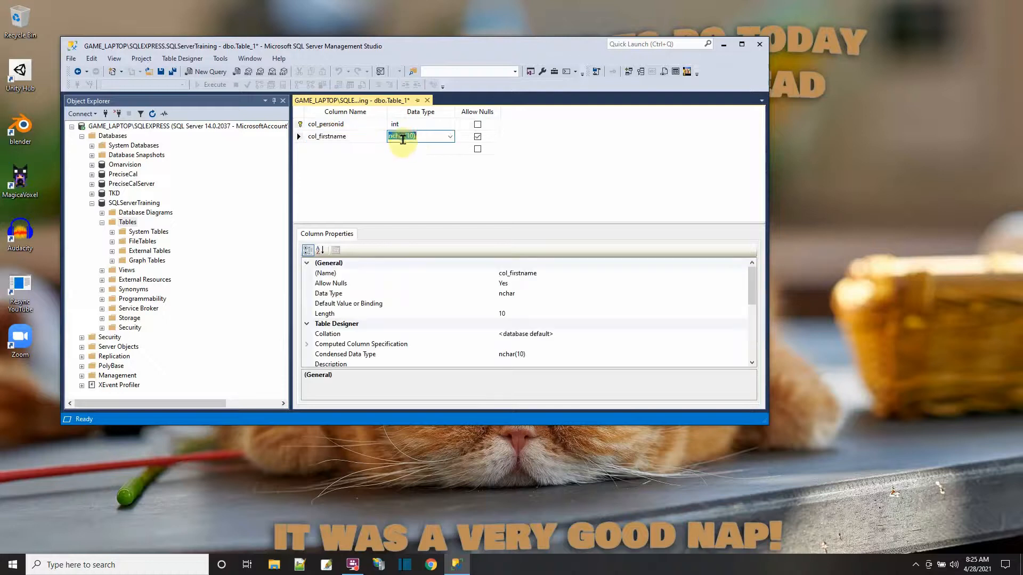
{"action": "left_click", "coordinate": [450, 138]}
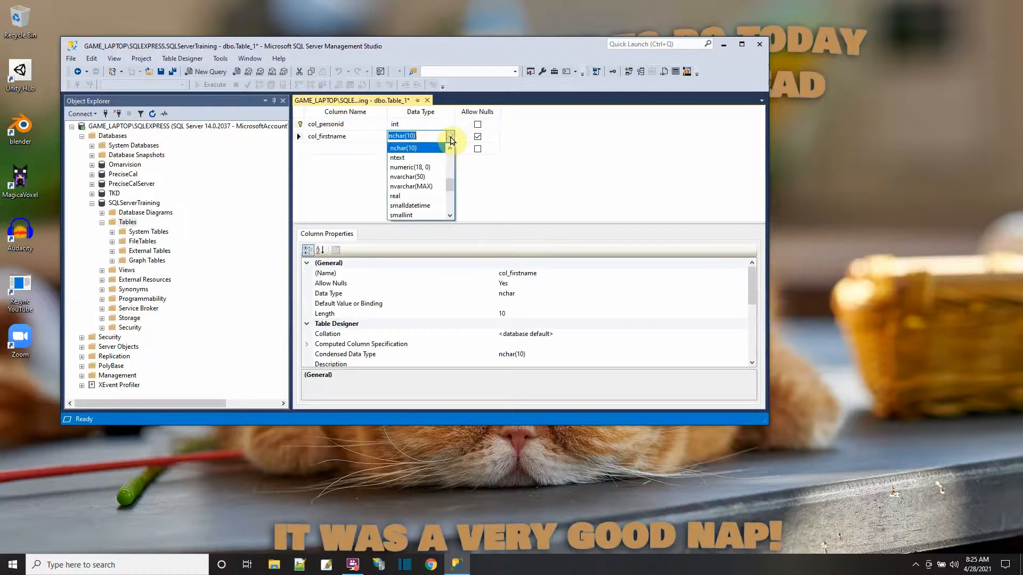
{"action": "left_click", "coordinate": [424, 182]}
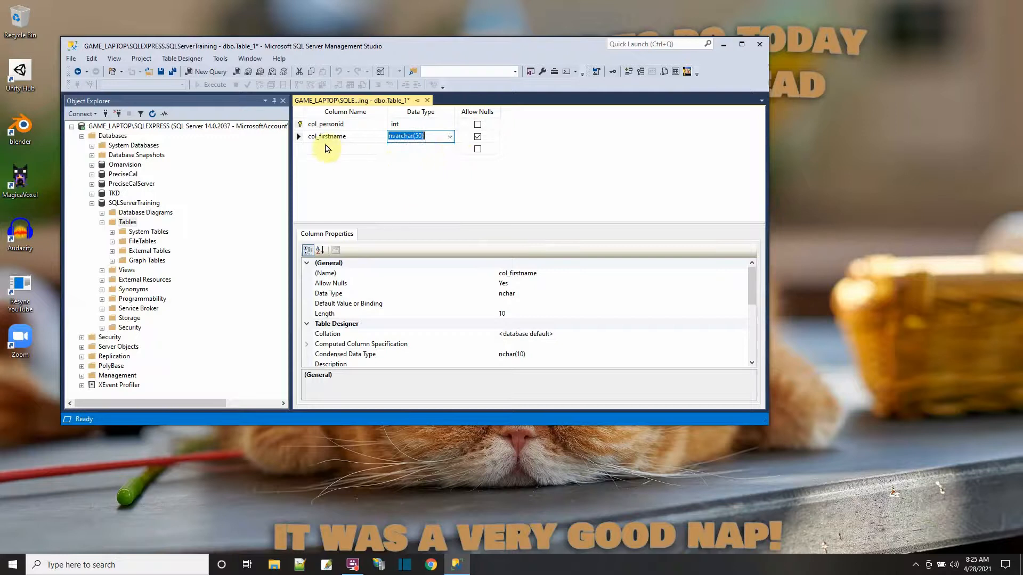
- Add a third column named col_lastname with data type nvarchar(50)
{"action": "left_click", "coordinate": [348, 149]}
{"action": "type", "text": "col_lastname"}
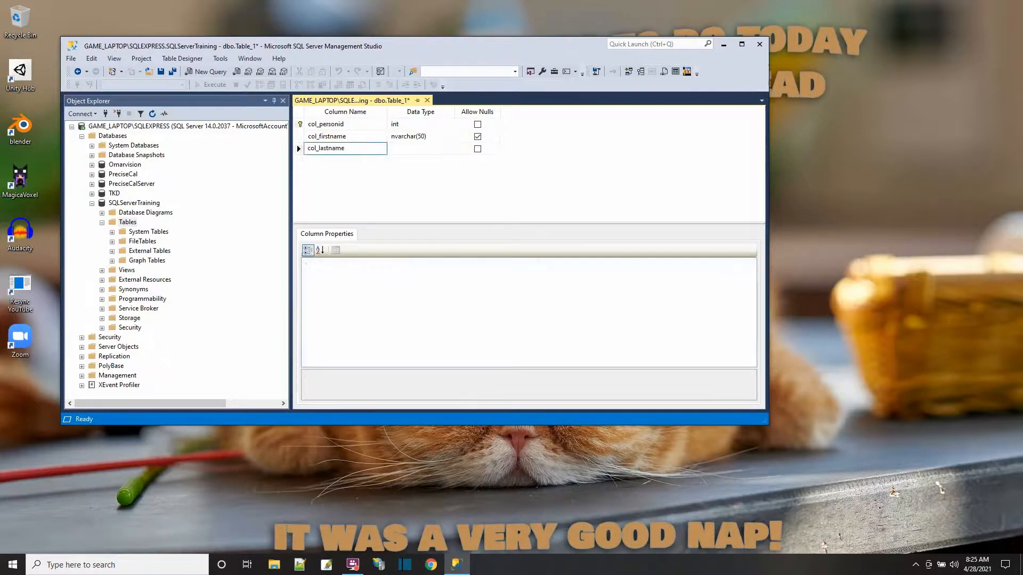
{"action": "left_click", "coordinate": [412, 149]}
{"action": "left_click", "coordinate": [450, 149]}
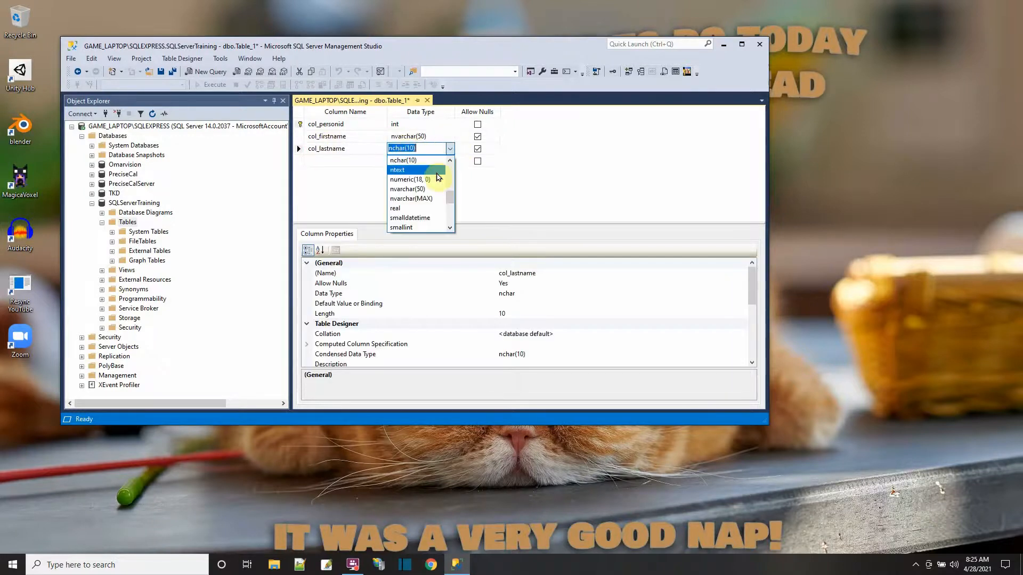
{"action": "left_click", "coordinate": [429, 190]}
- Add a fourth column named col_birthdate with data type date
{"action": "left_click", "coordinate": [320, 161]}
{"action": "type", "text": "col_birthdate"}
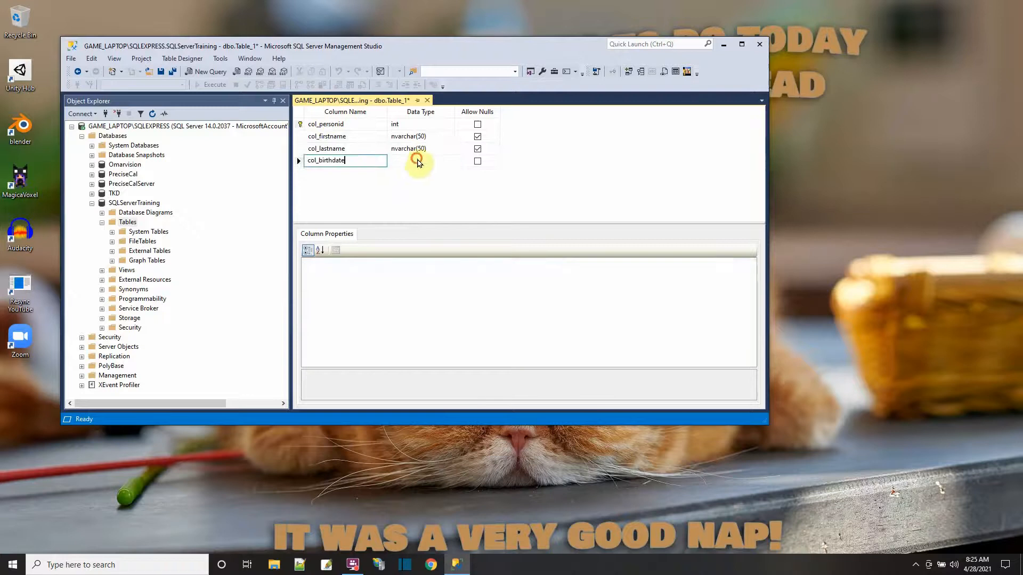
{"action": "left_click", "coordinate": [448, 159]}
{"action": "left_click", "coordinate": [449, 160]}
{"action": "scroll", "coordinate": [421, 202], "scroll_direction": "up", "scroll_amount": 3}
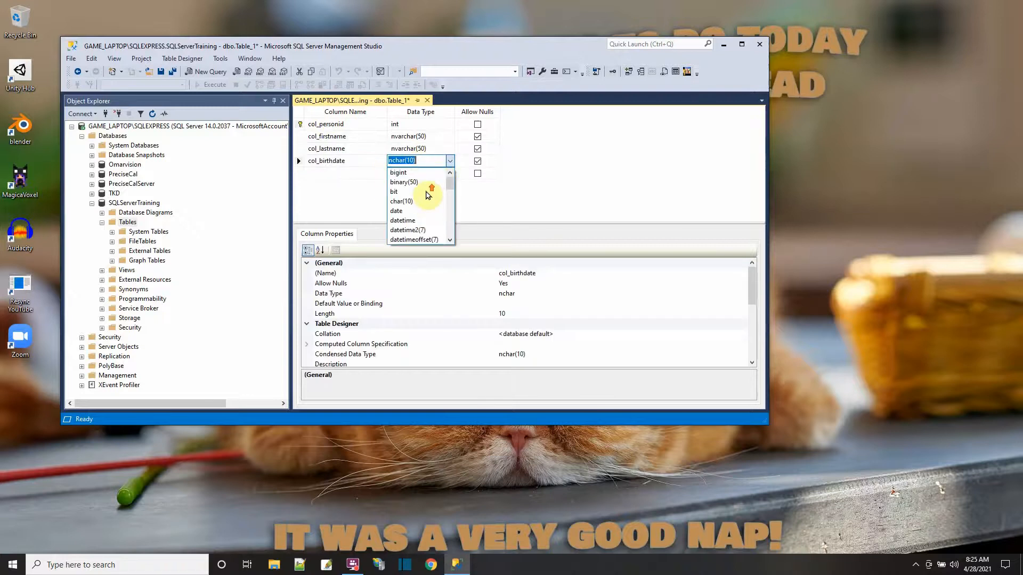
{"action": "left_click", "coordinate": [419, 212]}
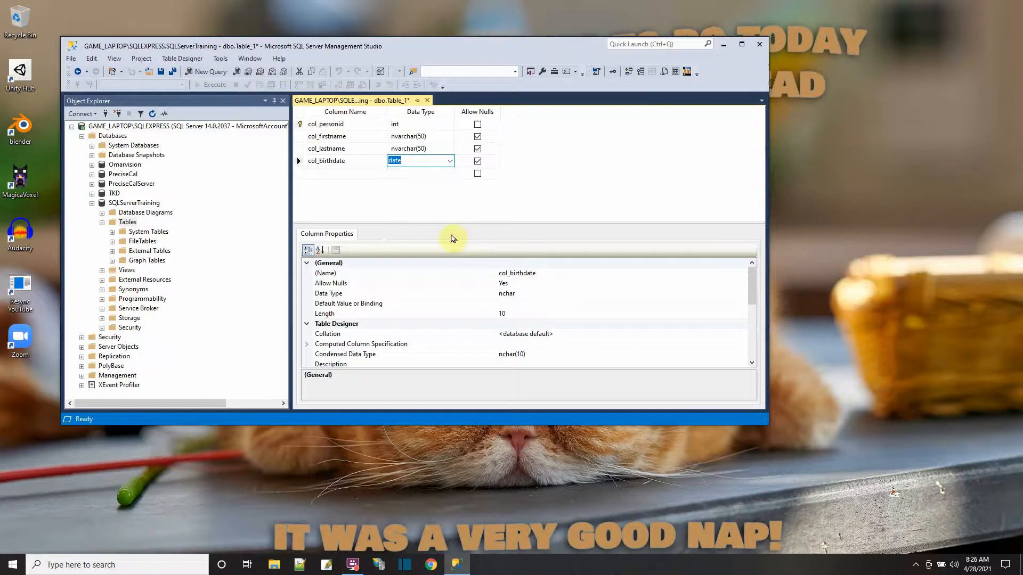
- Save the new table as tbl_person and close its design view
{"action": "left_click", "coordinate": [161, 72]}
{"action": "type", "text": "tbl_person"}
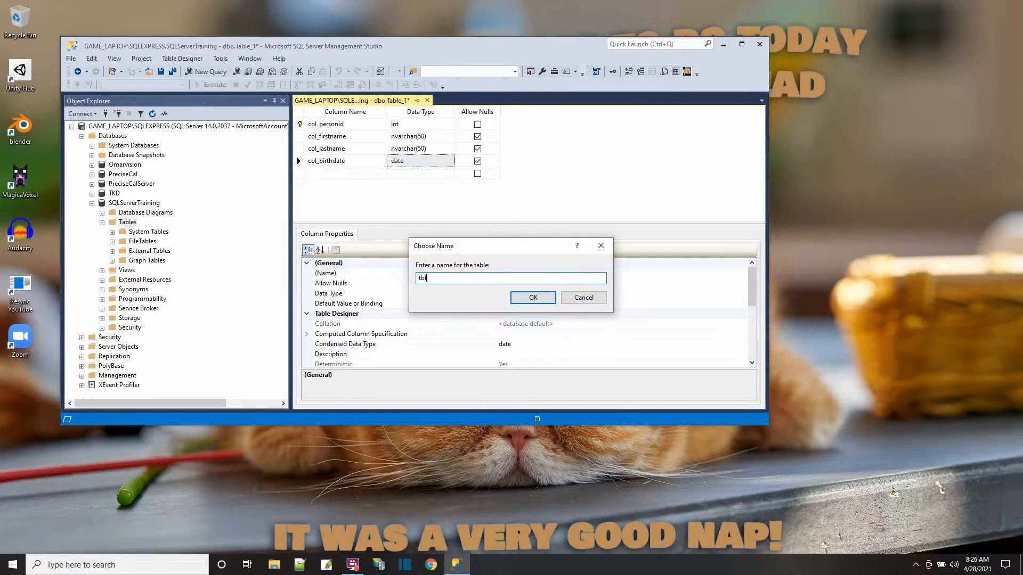
{"action": "left_click", "coordinate": [532, 297]}
{"action": "left_click", "coordinate": [427, 101]}
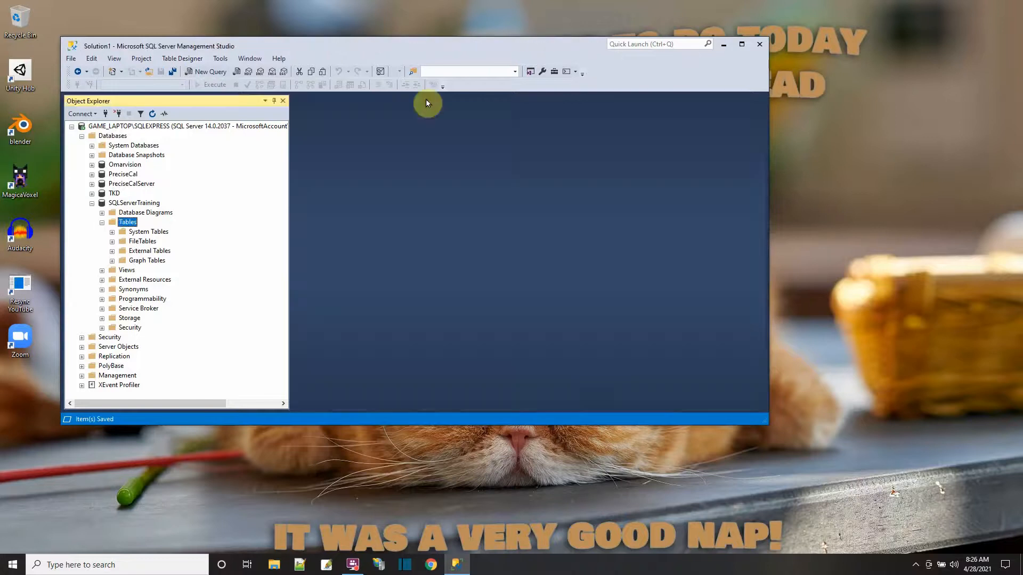
- Refresh the Tables folder of SQLServerTraining and open dbo.tbl_person for editing its top 200 rows
{"action": "right_click", "coordinate": [116, 224]}
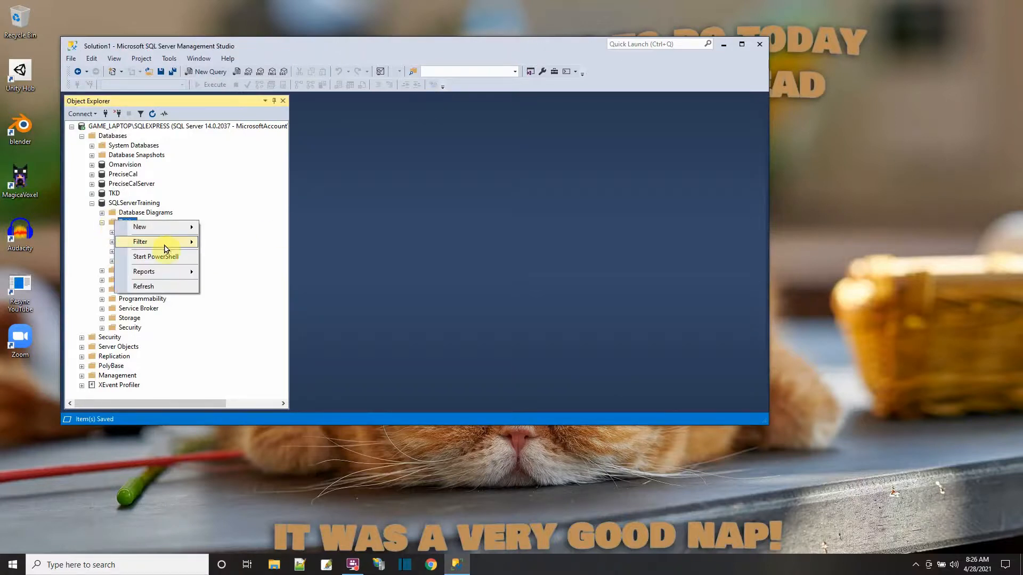
{"action": "left_click", "coordinate": [150, 287]}
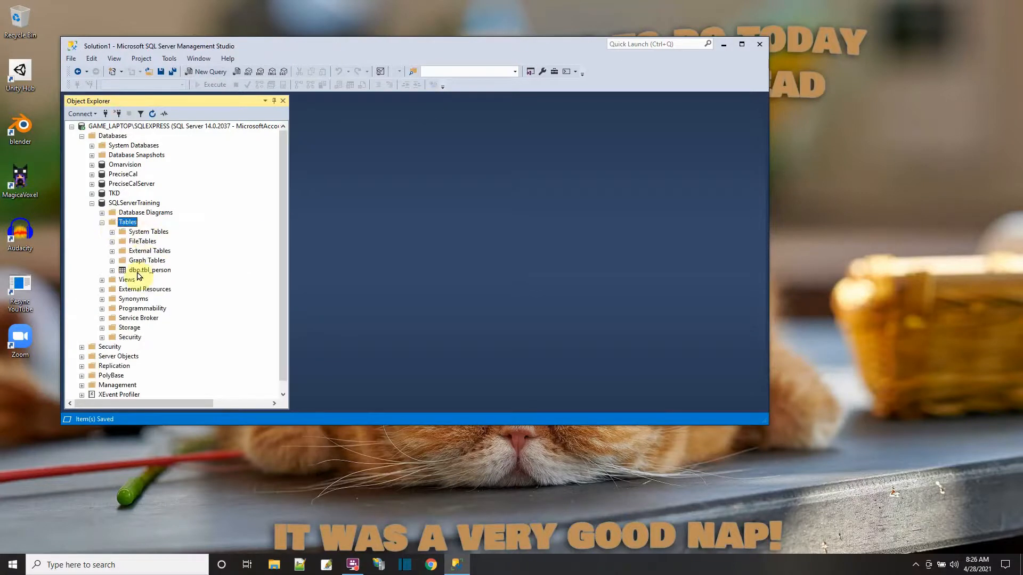
{"action": "right_click", "coordinate": [141, 270]}
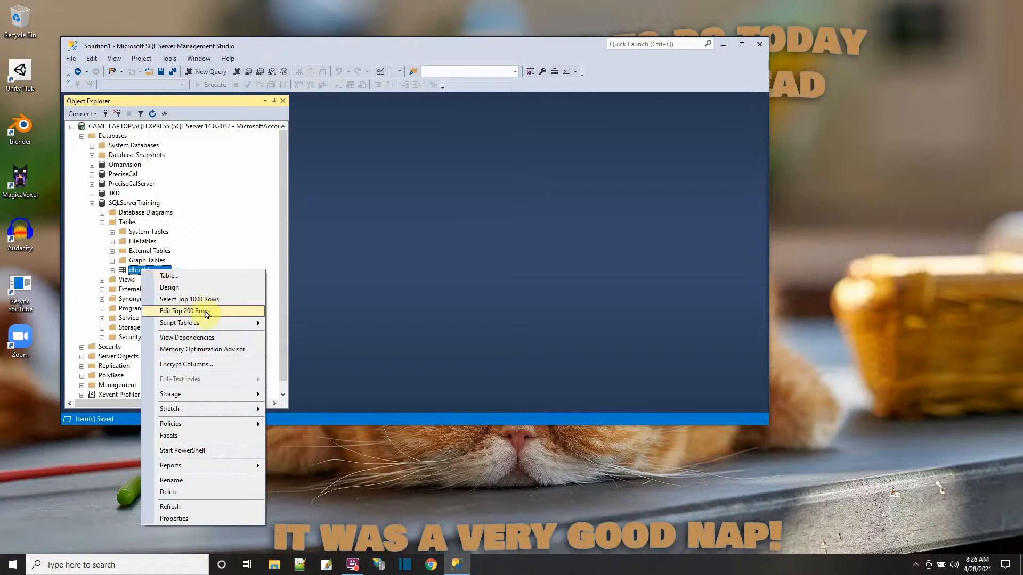
{"action": "left_click", "coordinate": [207, 311]}
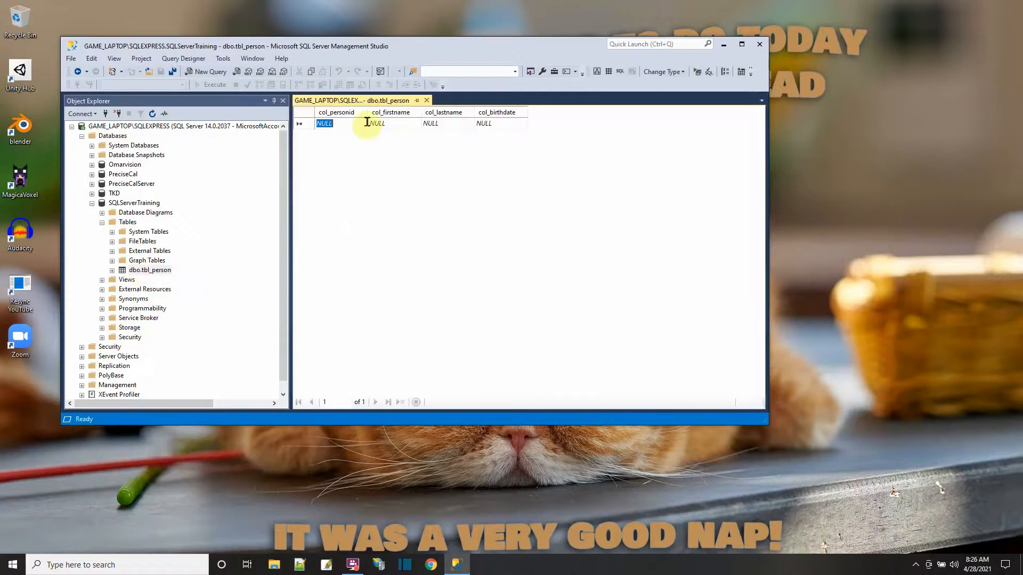
- Enter the first record in tbl_person with the person's first name, last name and birthdate, leaving col_personid empty
{"action": "left_click", "coordinate": [382, 124]}
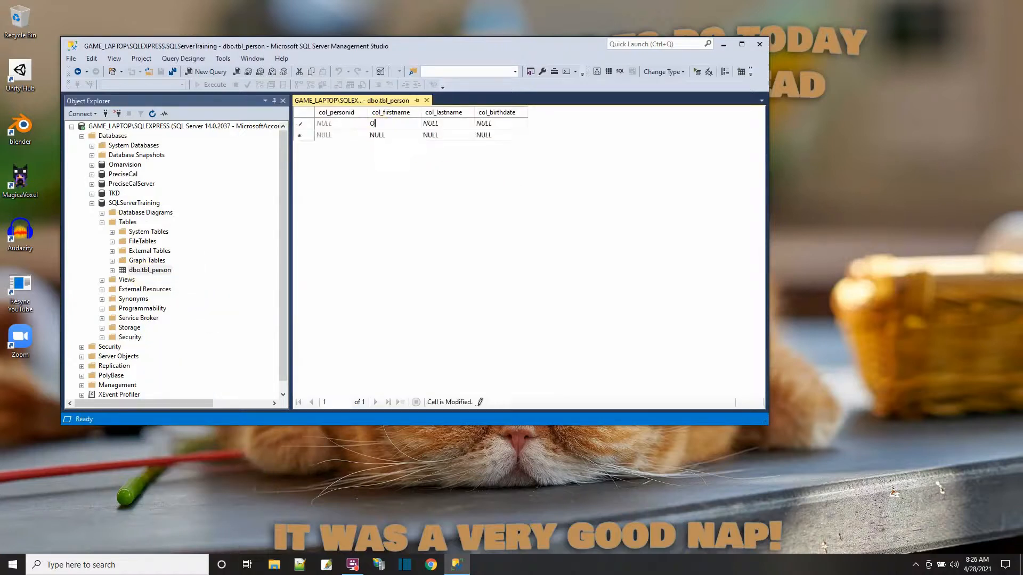
{"action": "left_click", "coordinate": [453, 123]}
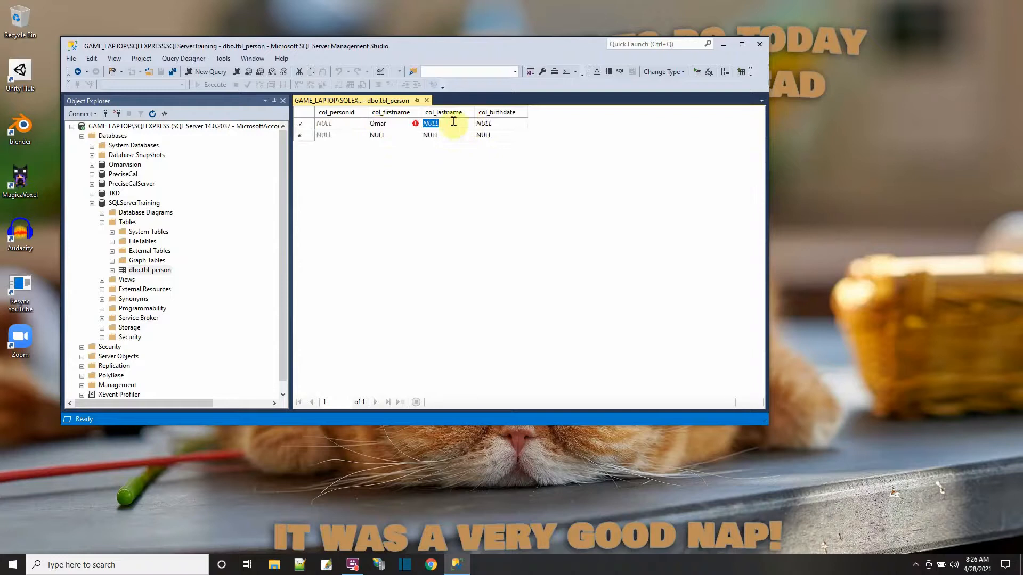
{"action": "type", "text": "Sanit"}
{"action": "key", "text": "BackSpace"}
{"action": "key", "text": "BackSpace"}
{"action": "type", "text": "r"}
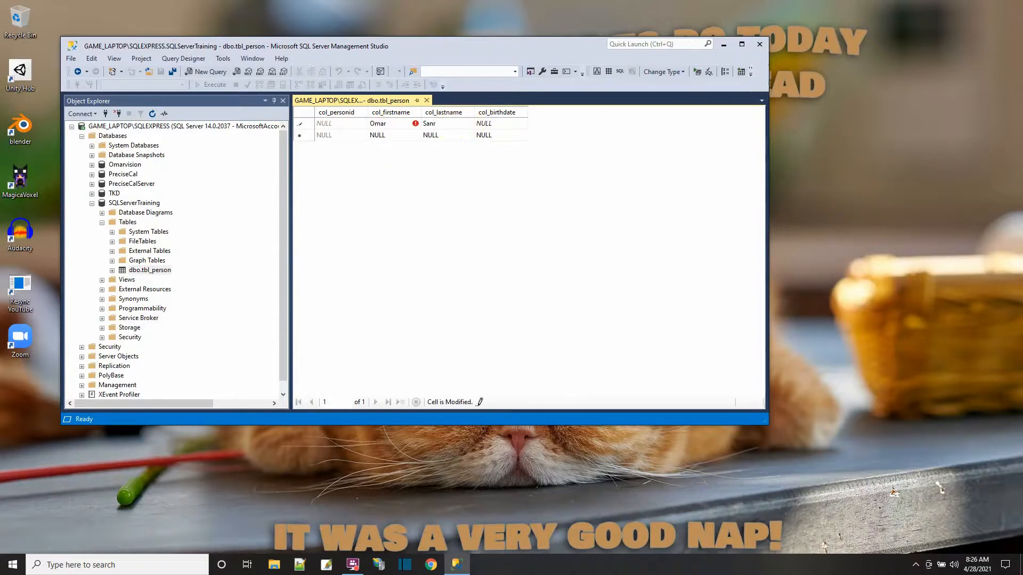
{"action": "left_click", "coordinate": [491, 124]}
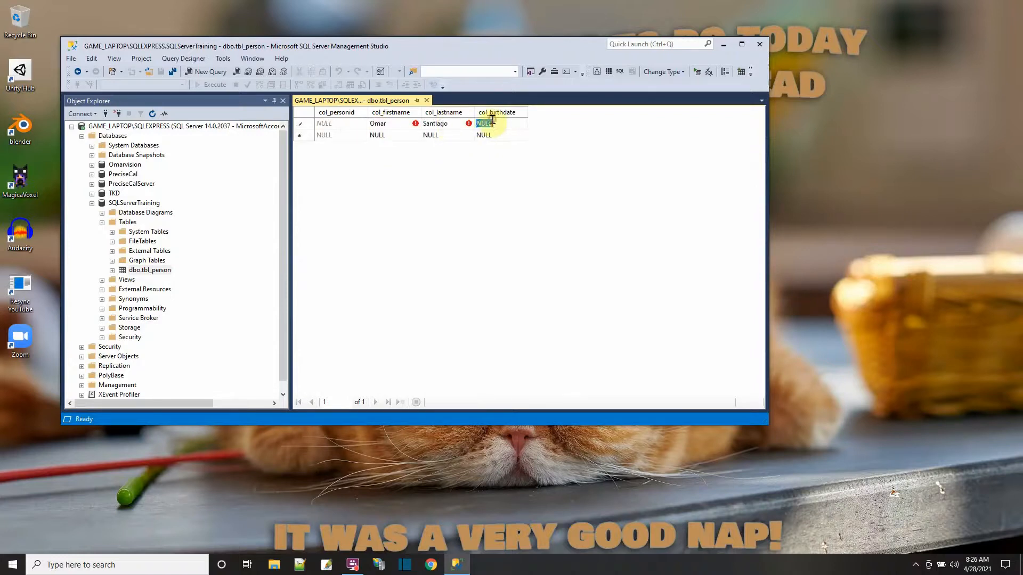
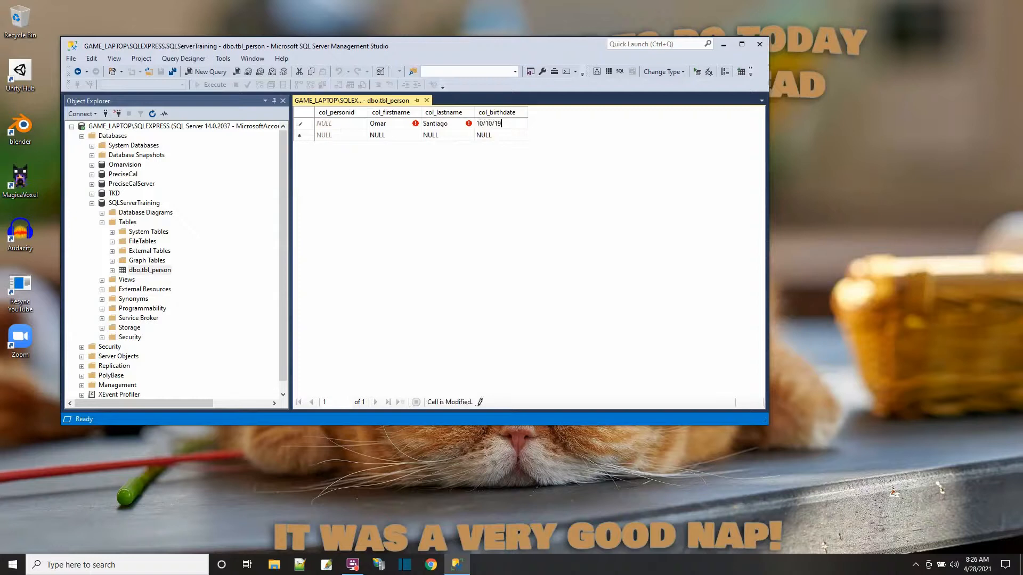
{"action": "key", "text": "Return"}
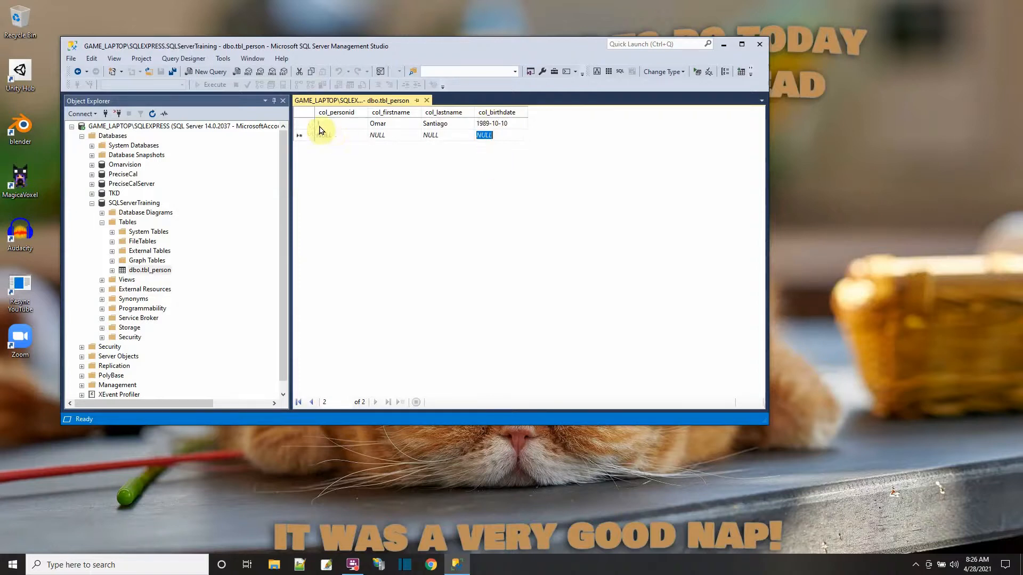
- Add a second record with another person's first name, last name and birthdate, and close the row editor
{"action": "left_click", "coordinate": [386, 136]}
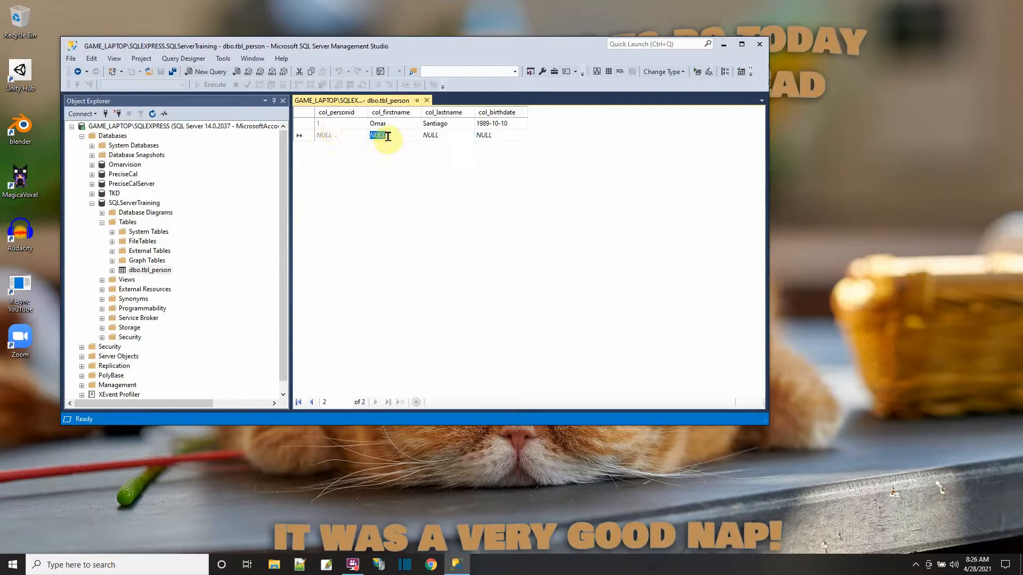
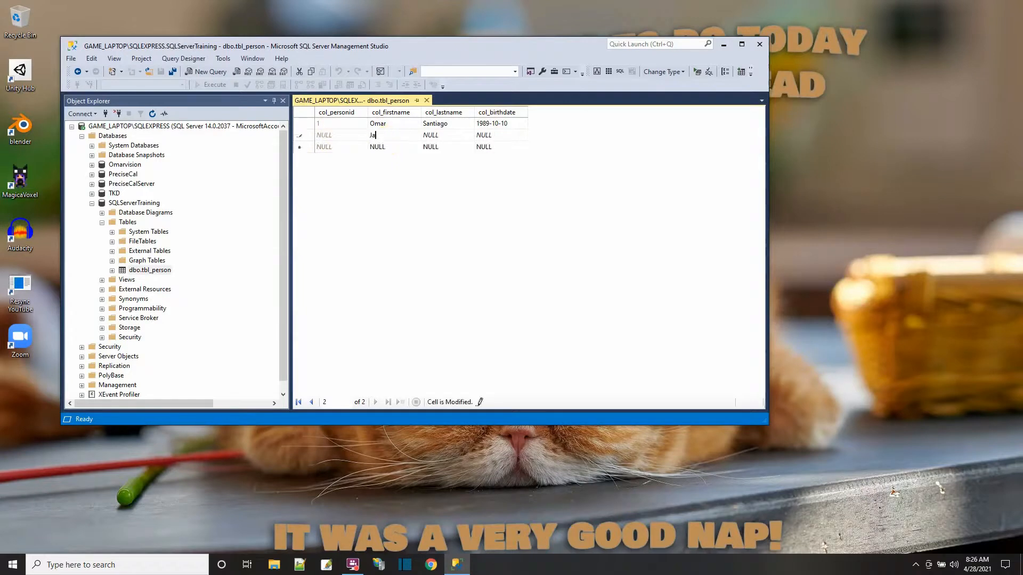
{"action": "key", "text": "Tab"}
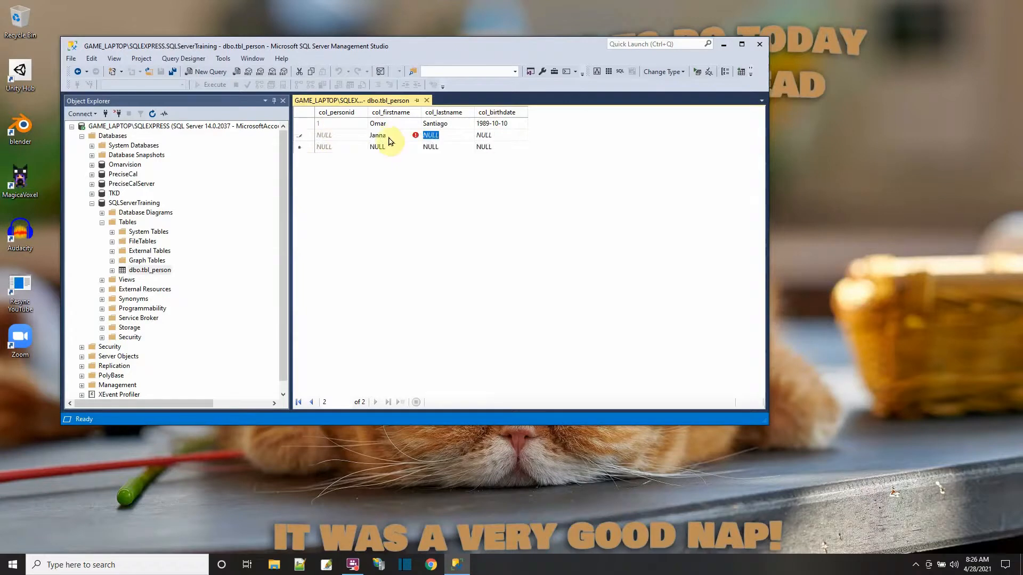
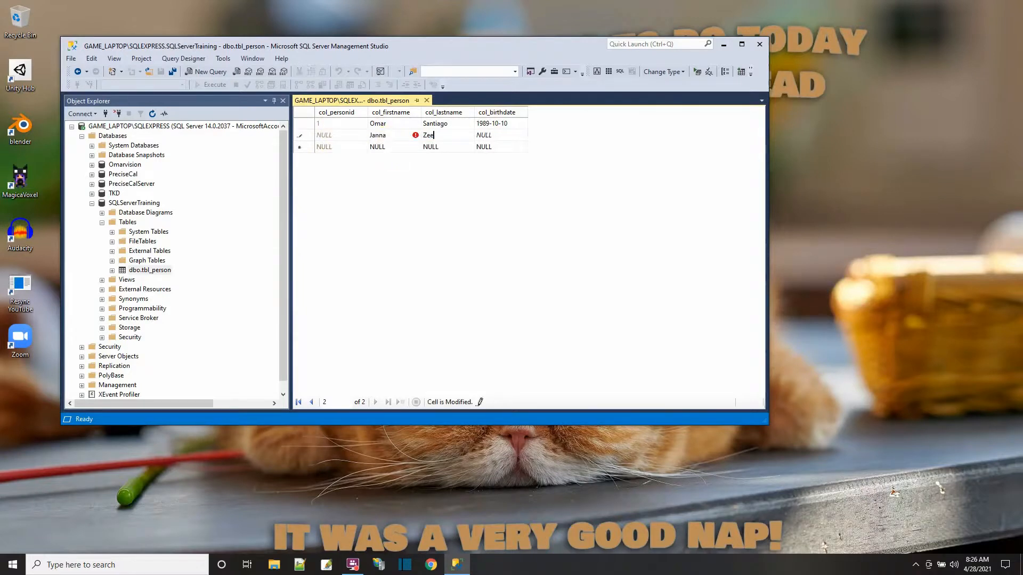
{"action": "left_click", "coordinate": [490, 135]}
{"action": "type", "text": "10"}
{"action": "type", "text": "/19/1997"}
{"action": "left_click", "coordinate": [484, 146]}
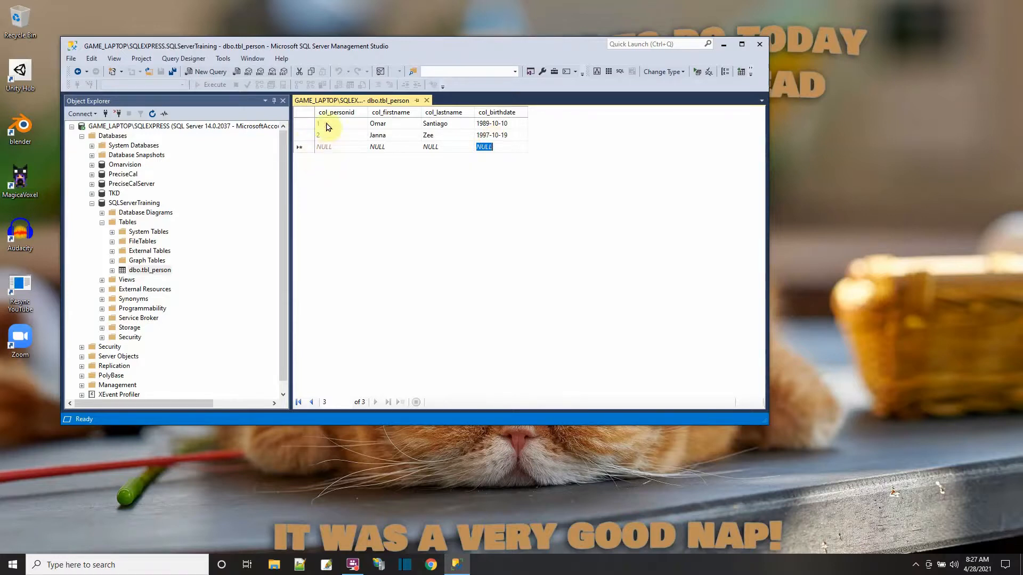
{"action": "left_click", "coordinate": [427, 100]}
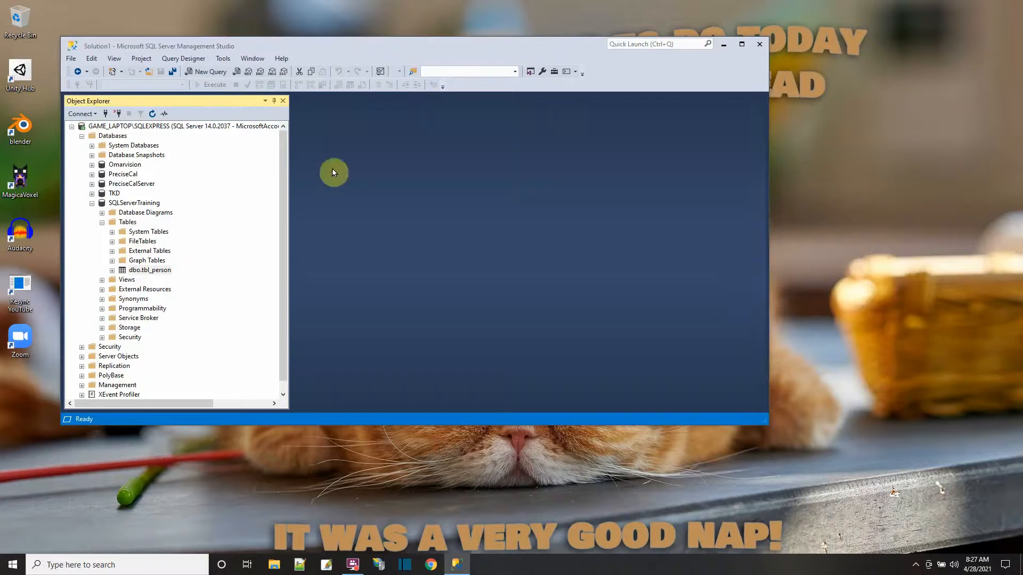
- View the top 1000 rows of dbo.tbl_person and close the generated query
{"action": "right_click", "coordinate": [149, 272]}
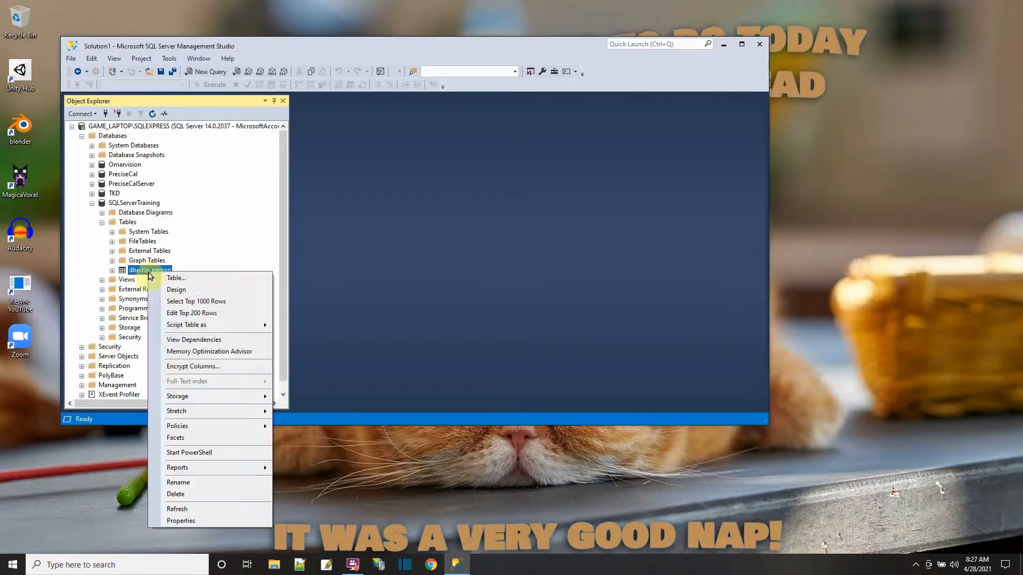
{"action": "left_click", "coordinate": [216, 303]}
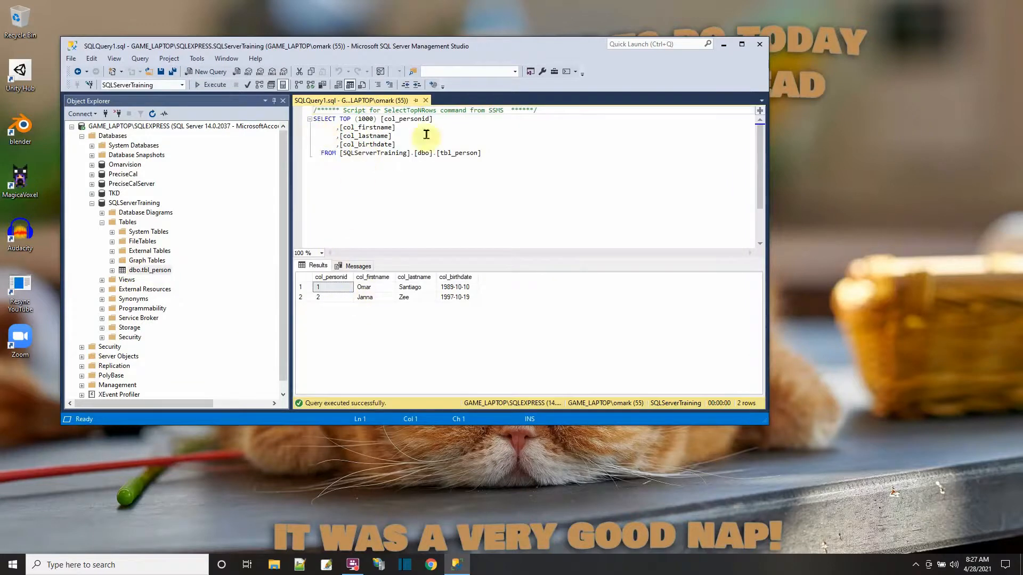
{"action": "left_click", "coordinate": [426, 101]}
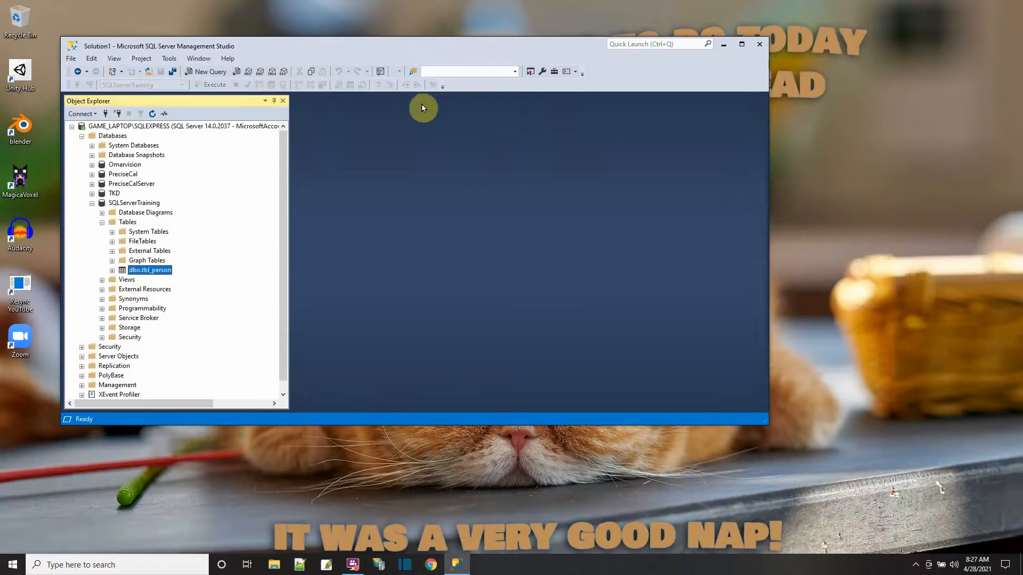
- Create a new query on the SQLServerTraining database containing "select * from tbl_person;" and execute that statement
{"action": "left_click", "coordinate": [141, 204]}
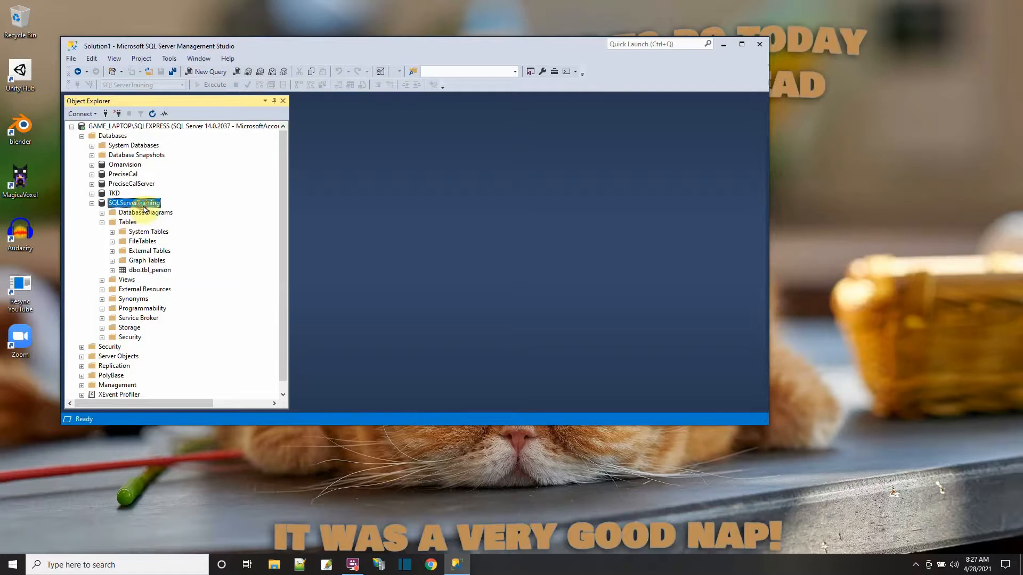
{"action": "left_click", "coordinate": [201, 74]}
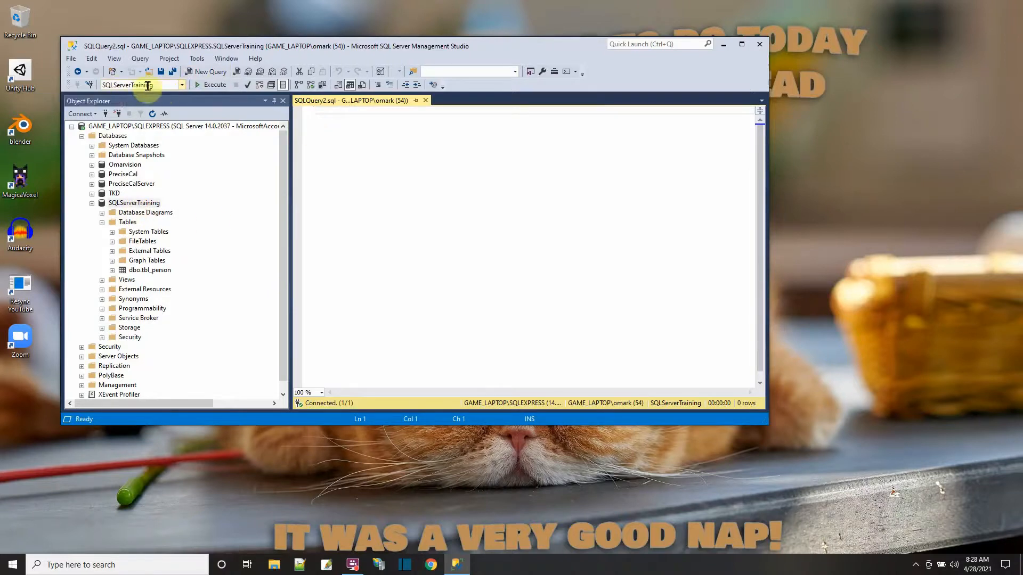
{"action": "key", "text": "Return"}
{"action": "type", "text": "sele"}
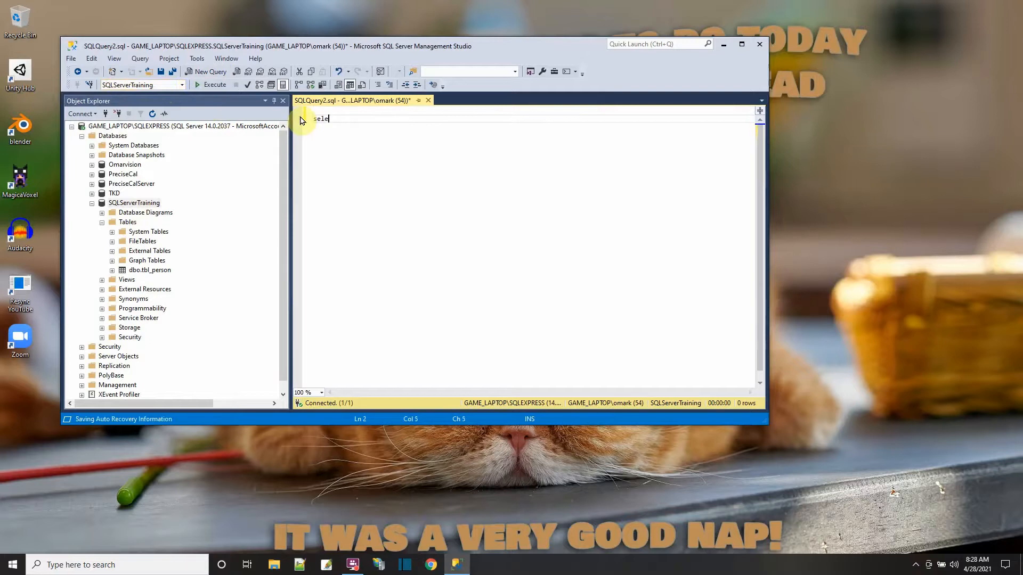
{"action": "type", "text": "ct * from tbl"}
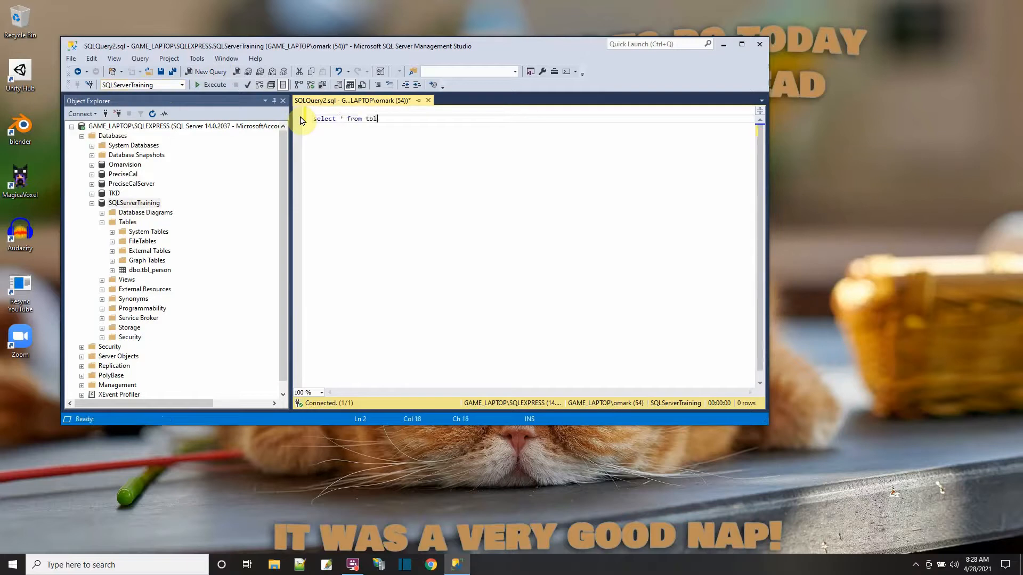
{"action": "type", "text": "_pe"}
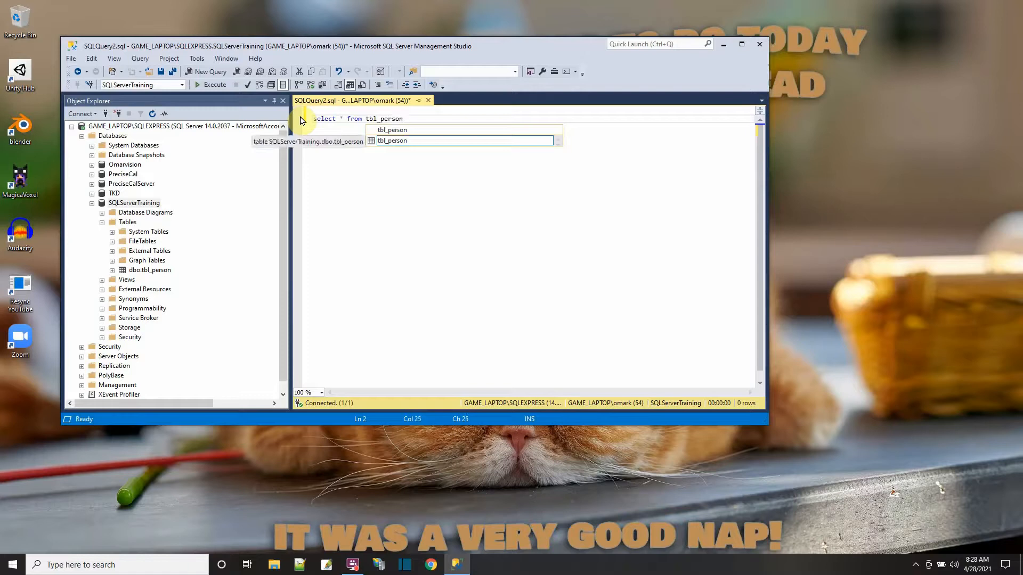
{"action": "type", "text": "rson"}
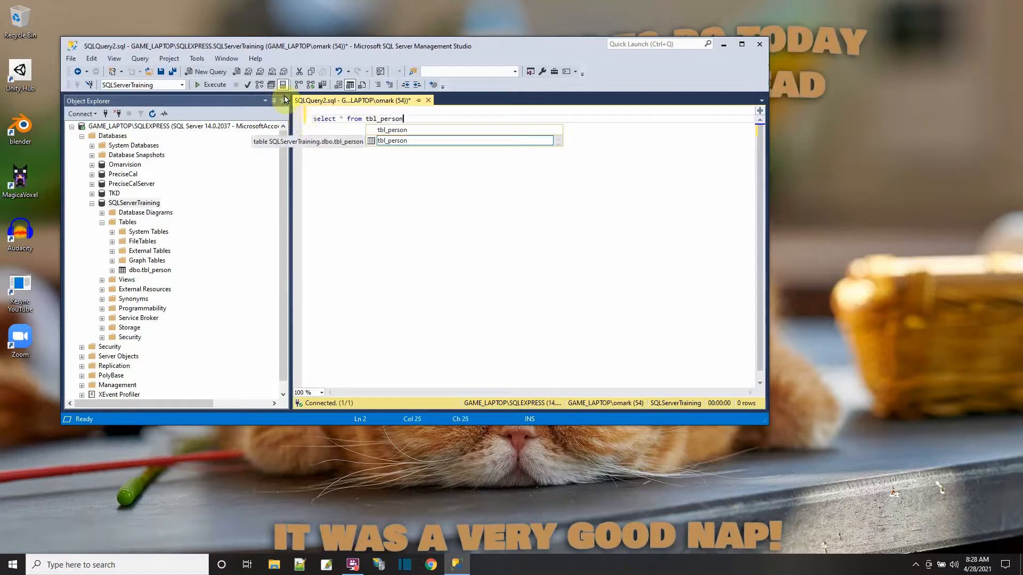
{"action": "type", "text": ";"}
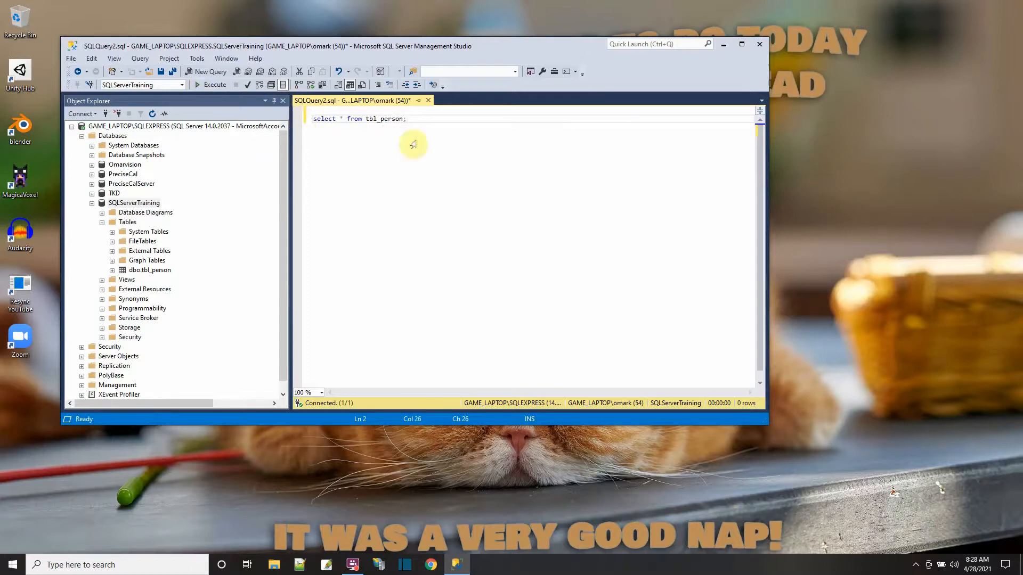
{"action": "left_click_drag", "start_coordinate": [421, 119], "coordinate": [296, 122]}
{"action": "left_click", "coordinate": [205, 85]}
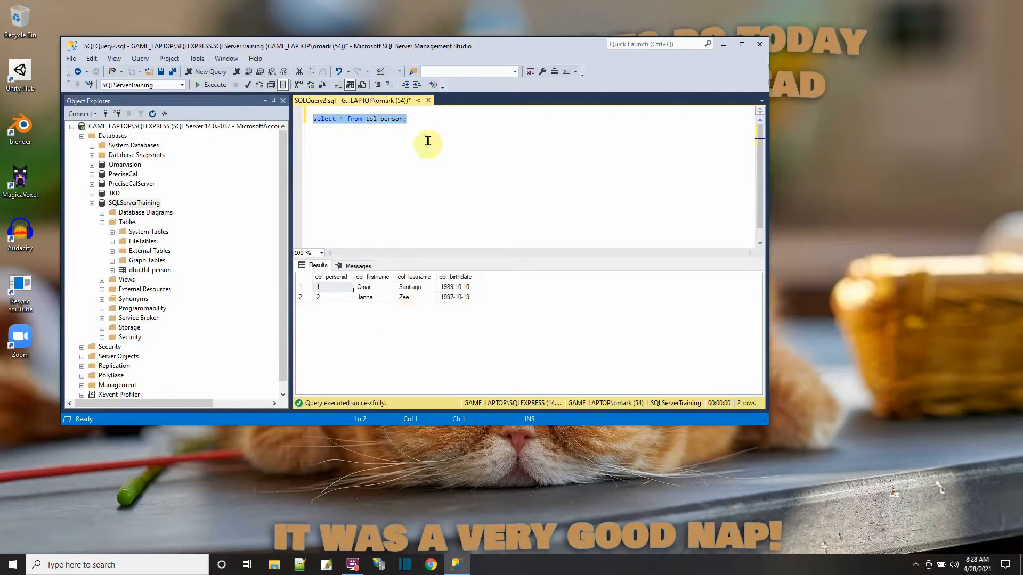
- Add a second select * statement on tbl_person, filtered where col_firstname equals the first person's lowercase first name, and execute only it
{"action": "left_click", "coordinate": [431, 116]}
{"action": "key", "text": "Return"}
{"action": "key", "text": "Return"}
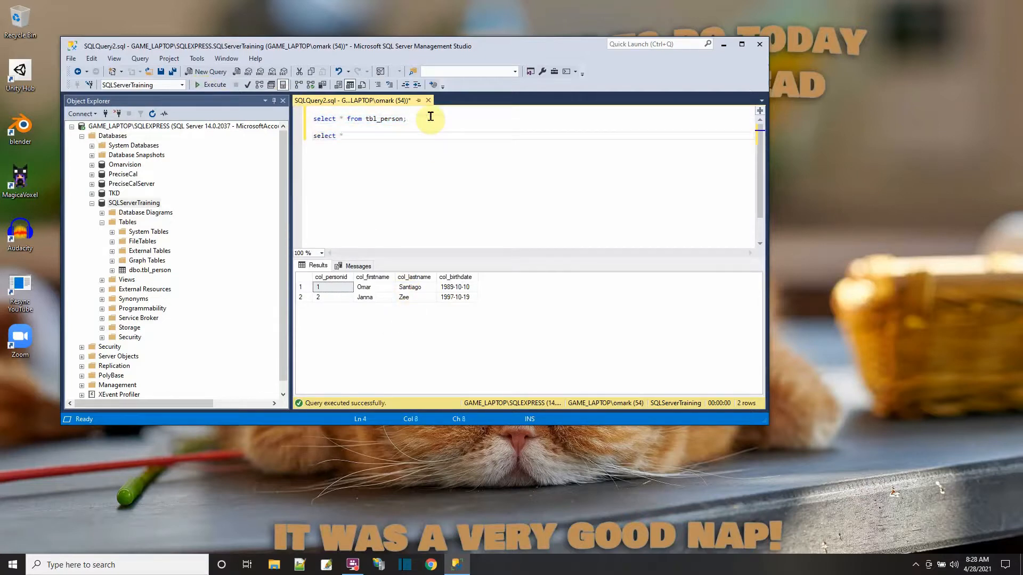
{"action": "type", "text": "select * from tbl_pers"}
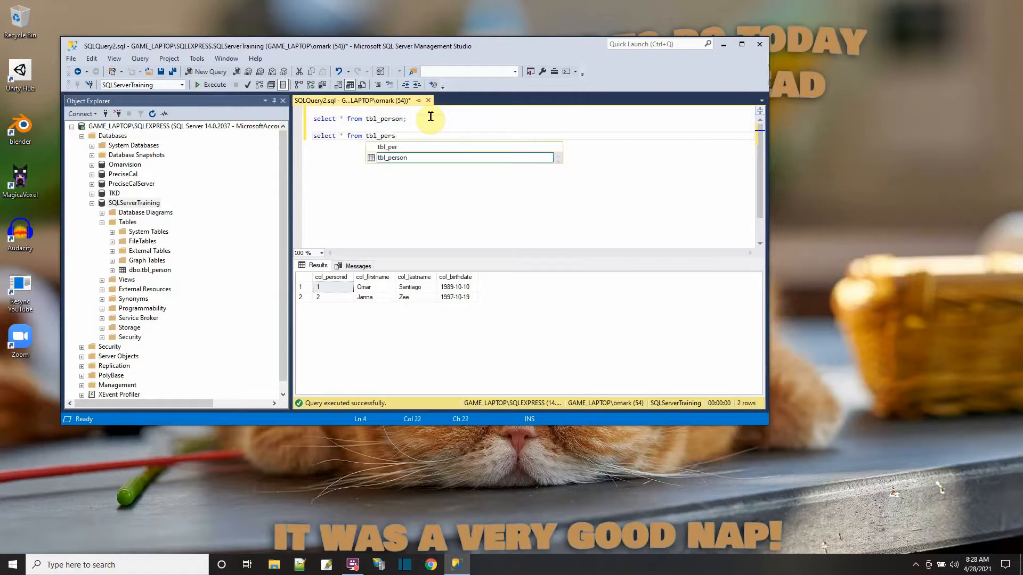
{"action": "type", "text": "on where"}
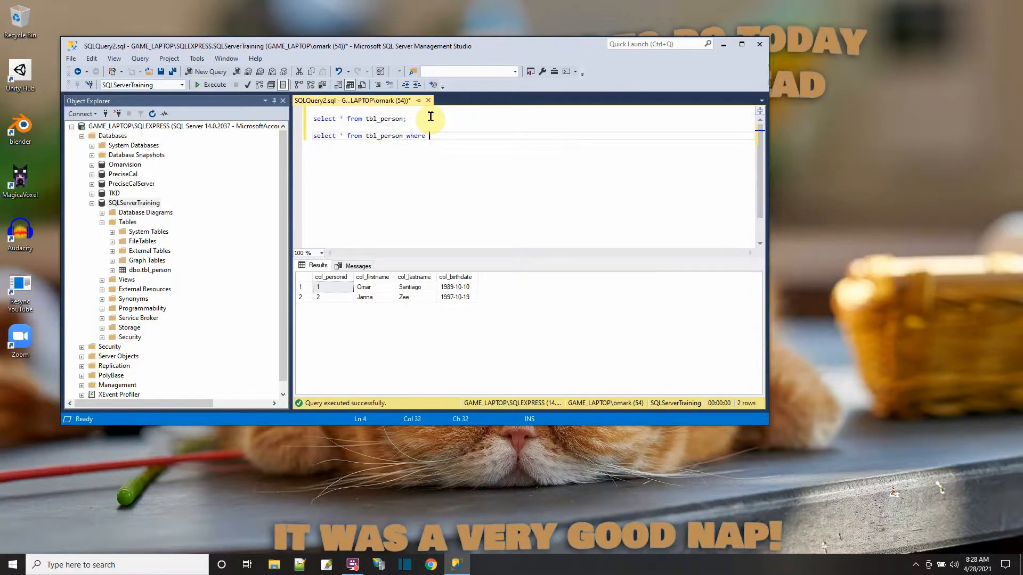
{"action": "type", "text": " col_firs"}
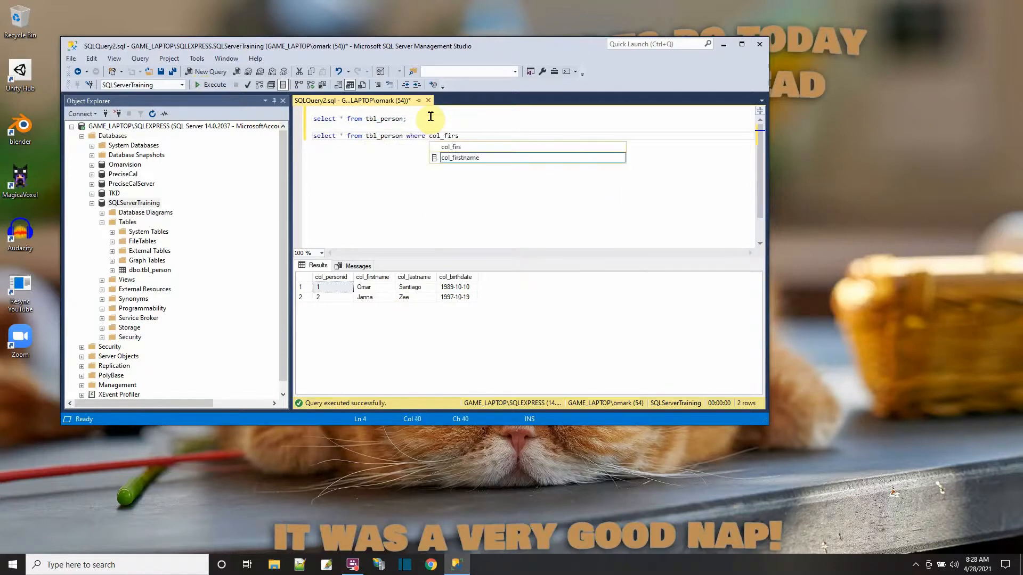
{"action": "type", "text": "tname"}
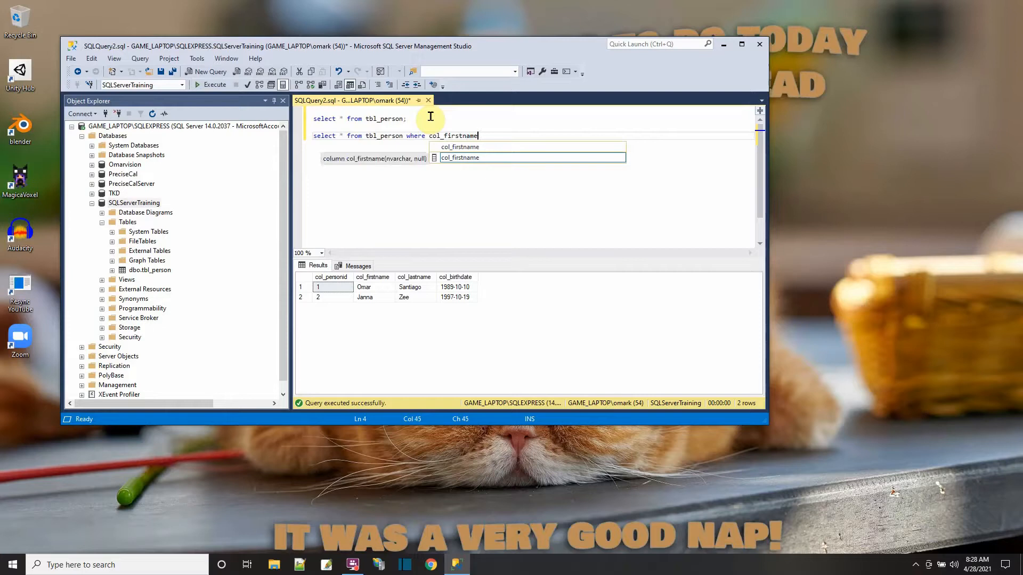
{"action": "type", "text": " = 'omar';"}
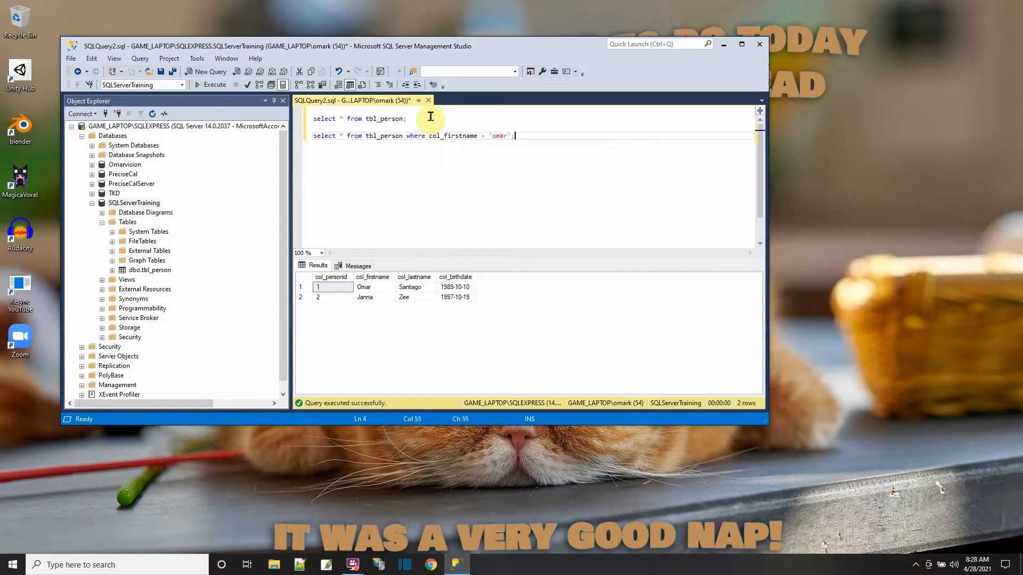
{"action": "left_click_drag", "start_coordinate": [529, 137], "coordinate": [296, 138]}
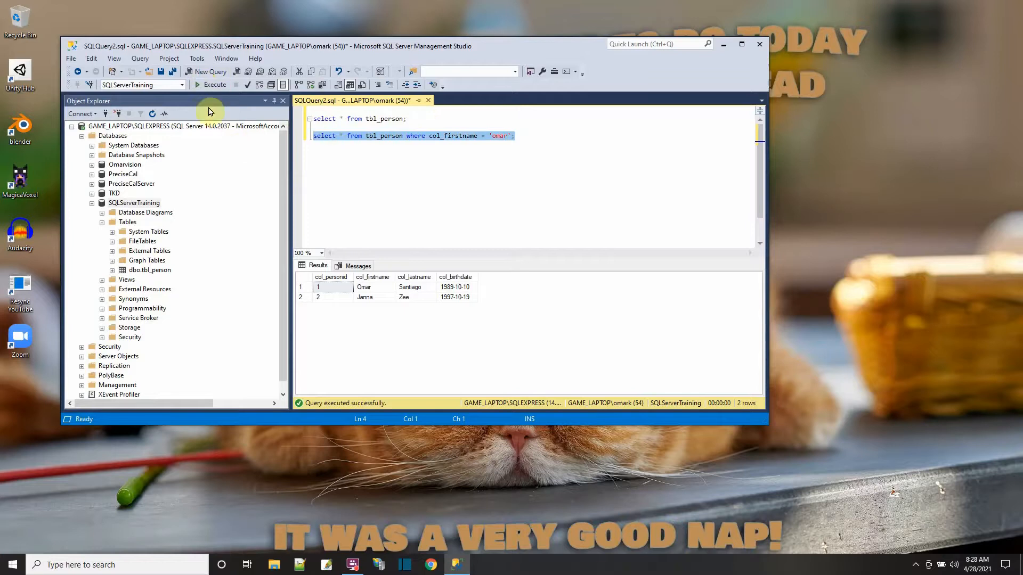
{"action": "left_click", "coordinate": [203, 87]}
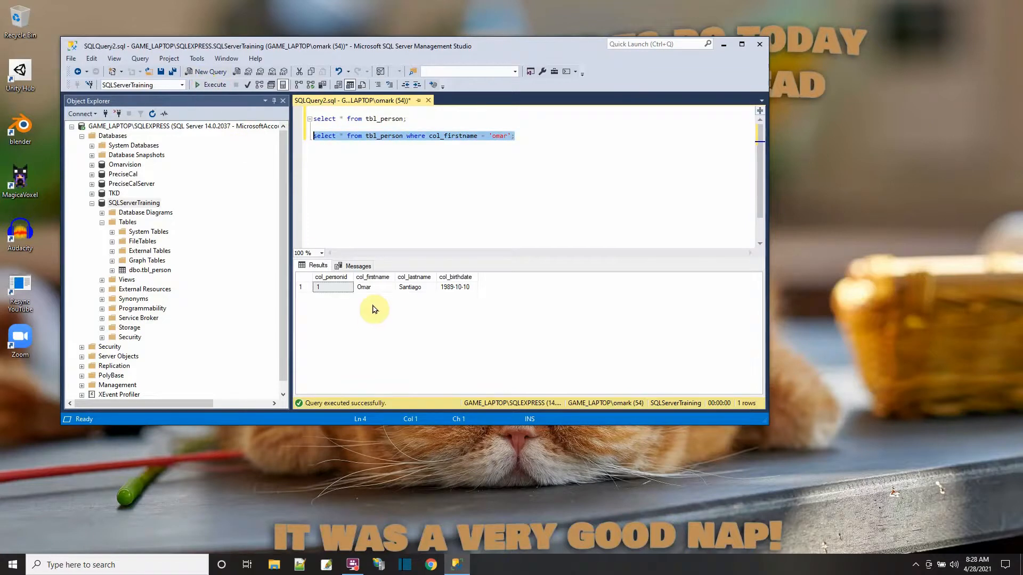
- Execute both tbl_person select statements together, and close the query without saving it
{"action": "left_click", "coordinate": [399, 199]}
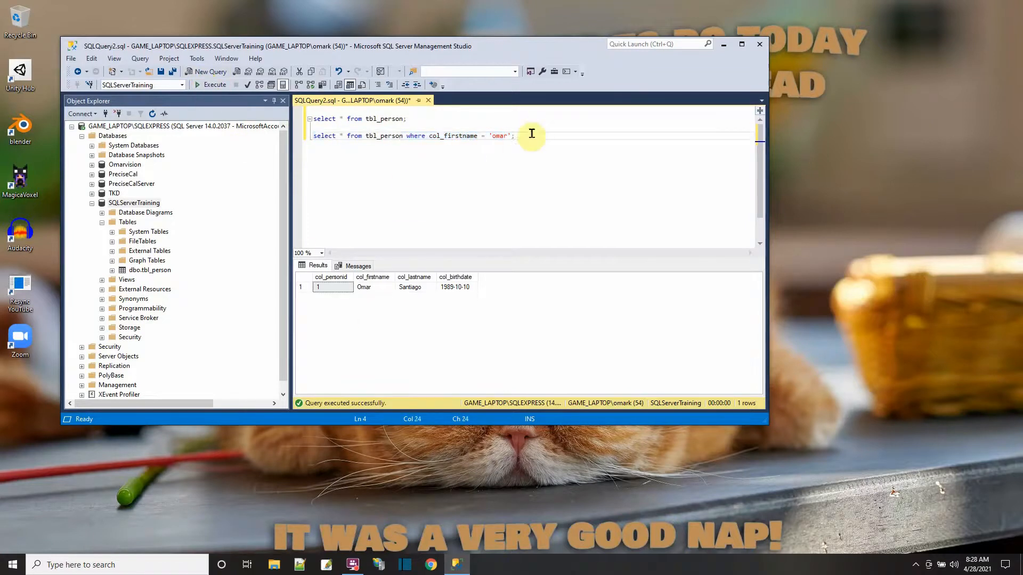
{"action": "left_click_drag", "start_coordinate": [532, 133], "coordinate": [312, 136]}
{"action": "left_click_drag", "start_coordinate": [407, 118], "coordinate": [294, 123]}
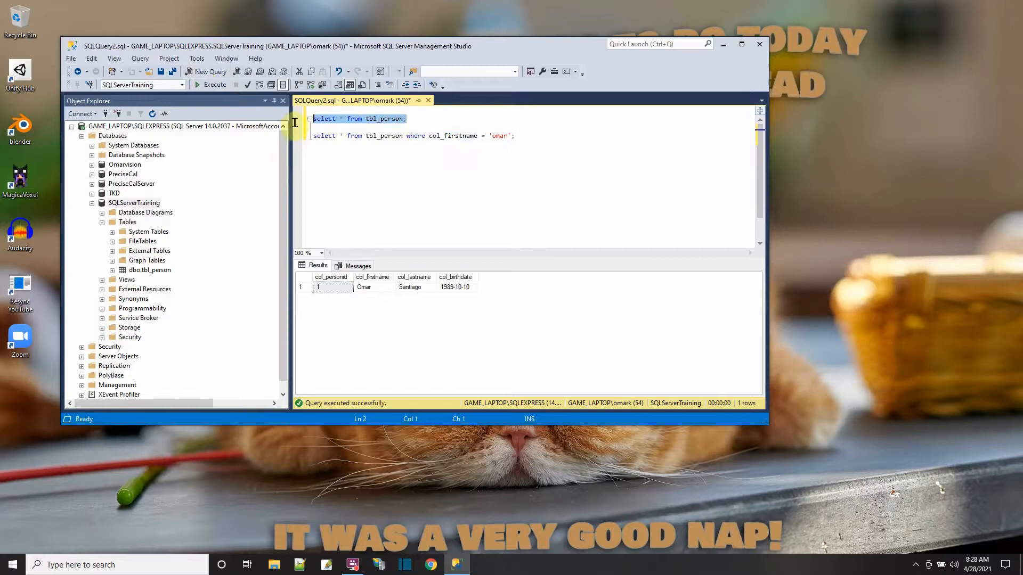
{"action": "left_click", "coordinate": [382, 183]}
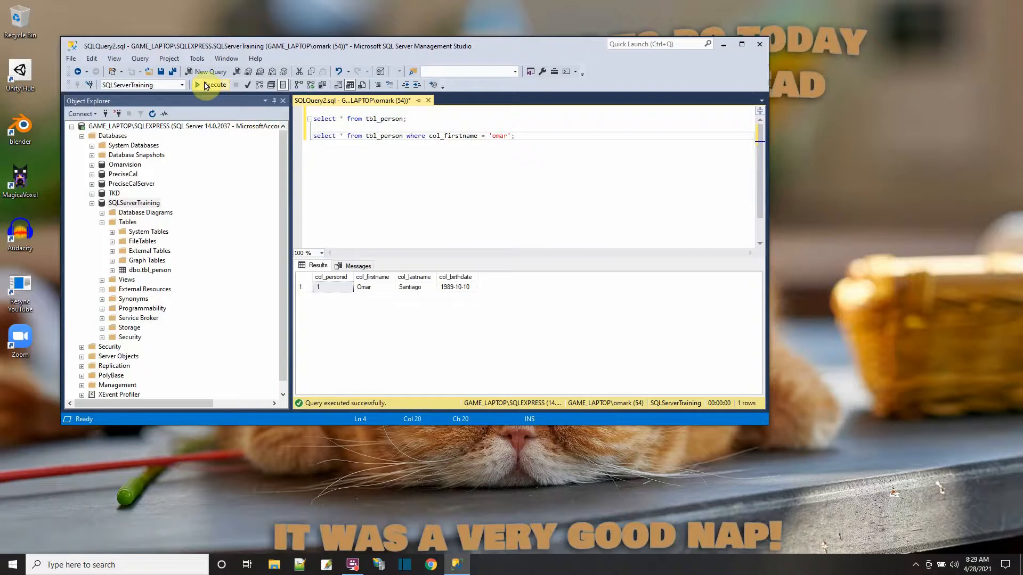
{"action": "left_click", "coordinate": [205, 86]}
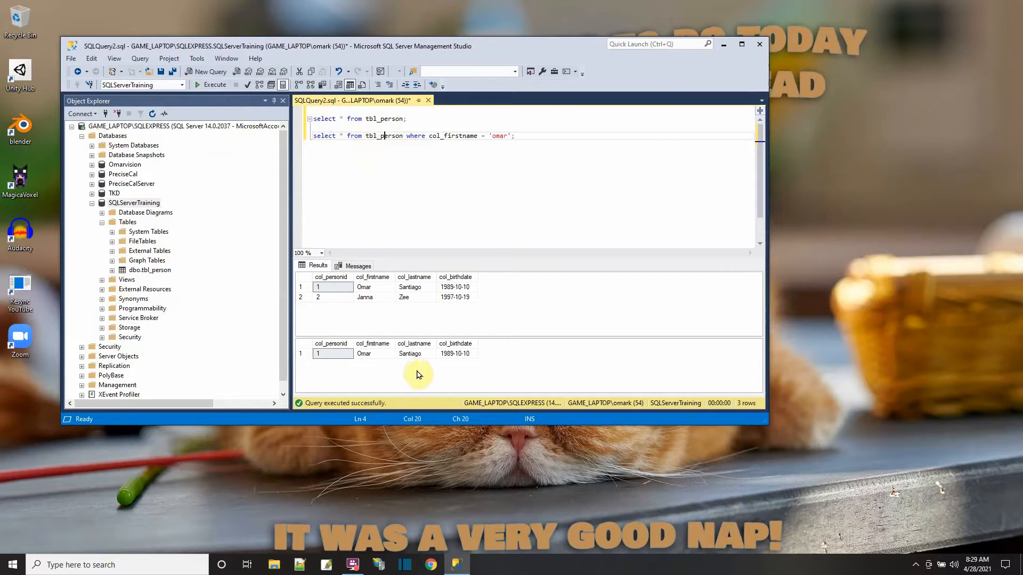
{"action": "right_click", "coordinate": [132, 204]}
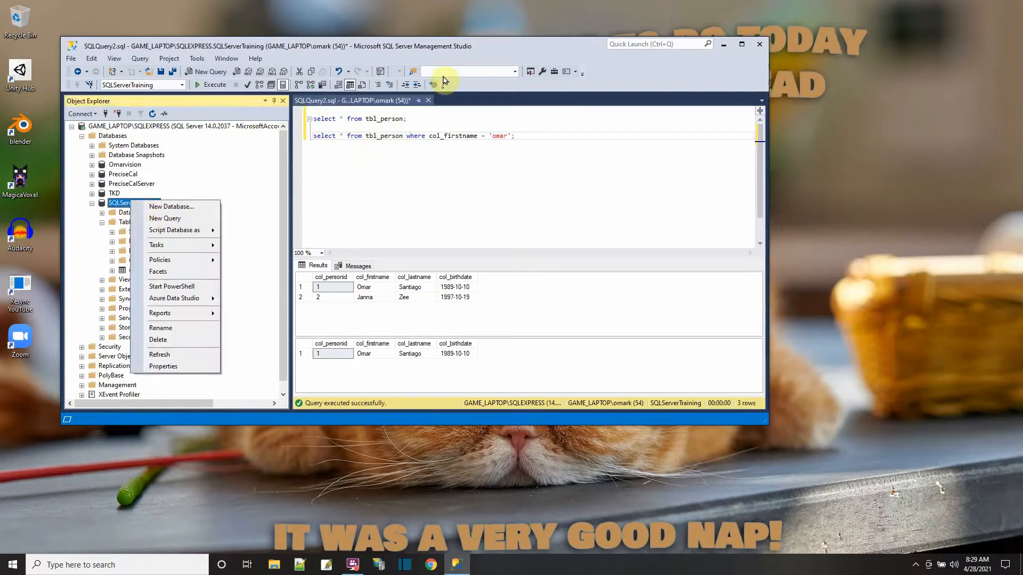
{"action": "left_click", "coordinate": [427, 100]}
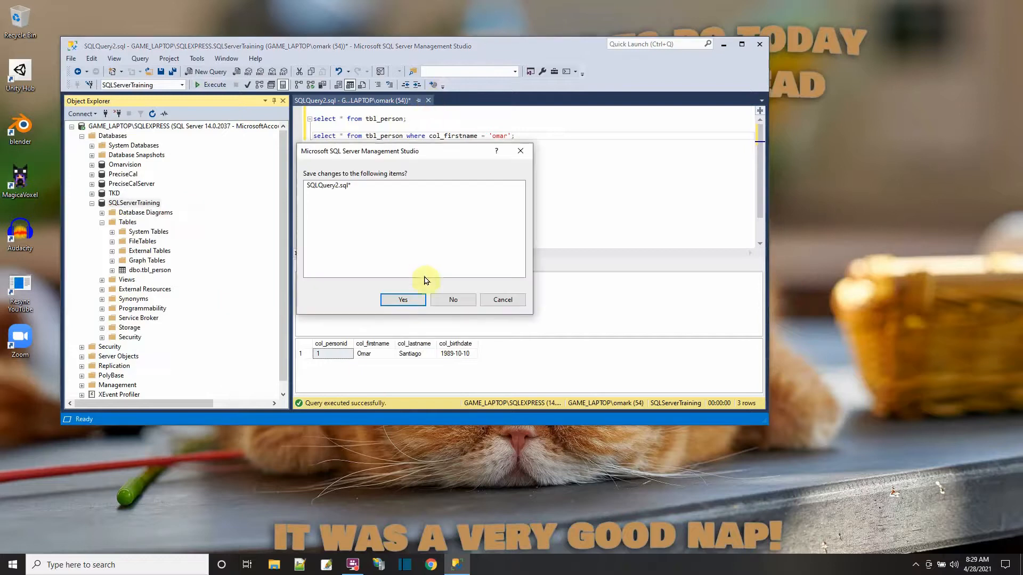
{"action": "left_click", "coordinate": [453, 299]}
- Start a new table in the SQLServerTraining database with a first column col_addrid of data type int
{"action": "right_click", "coordinate": [132, 222]}
{"action": "mouse_move", "coordinate": [160, 229]}
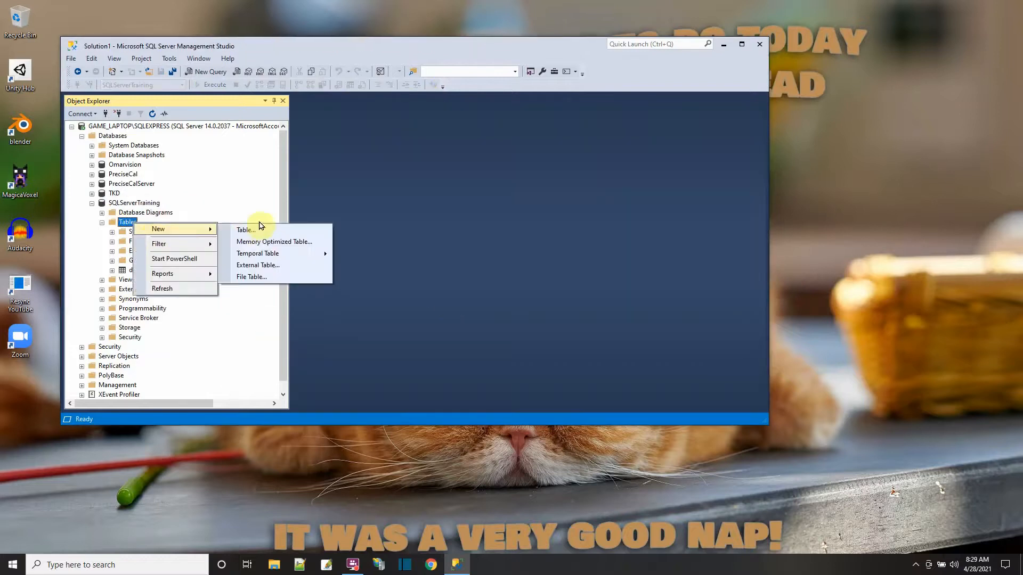
{"action": "left_click", "coordinate": [261, 228]}
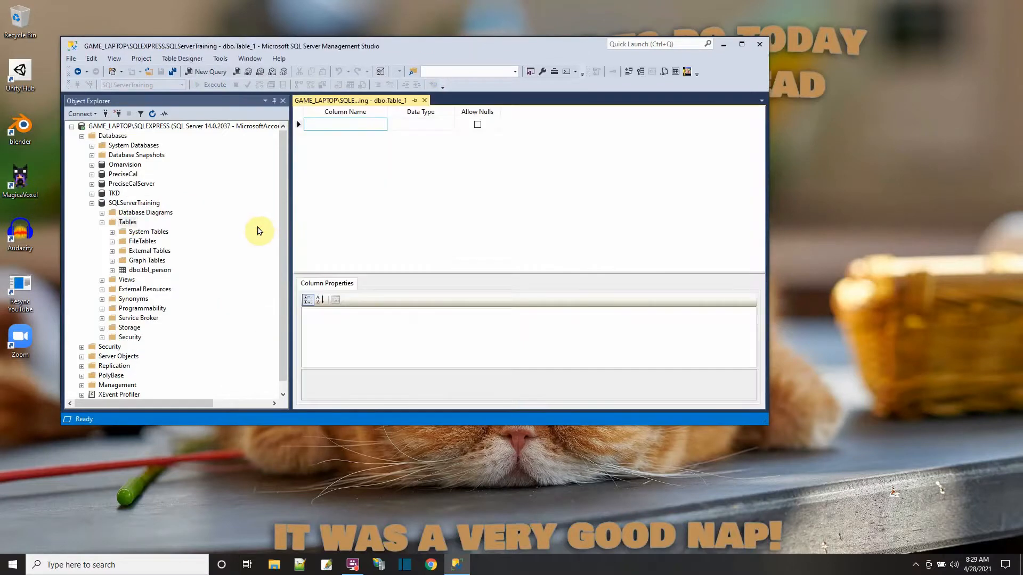
{"action": "type", "text": "col_"}
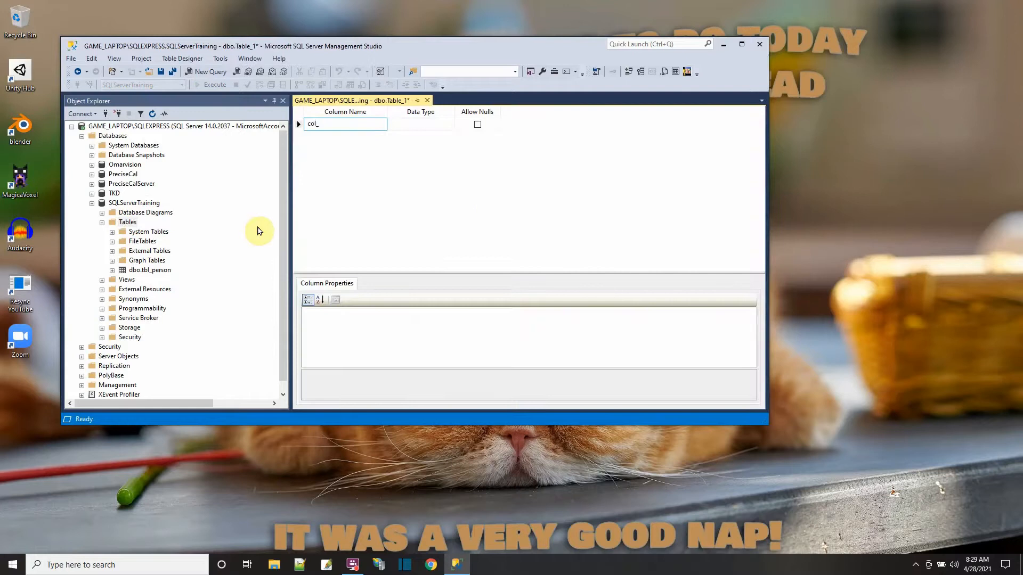
{"action": "type", "text": "addrid"}
{"action": "left_click", "coordinate": [405, 124]}
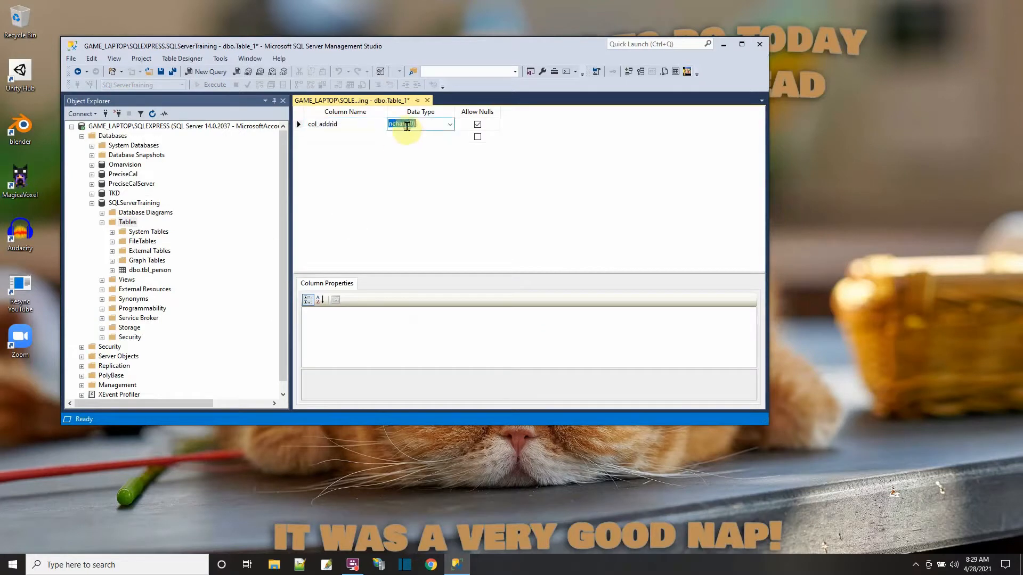
{"action": "left_click", "coordinate": [451, 124]}
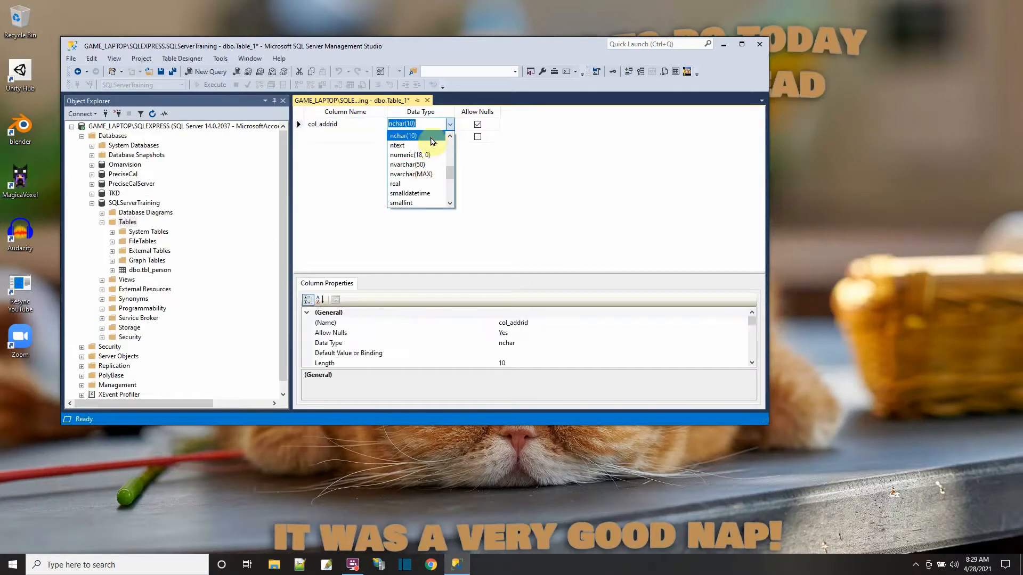
{"action": "left_click", "coordinate": [424, 123]}
{"action": "type", "text": "in"}
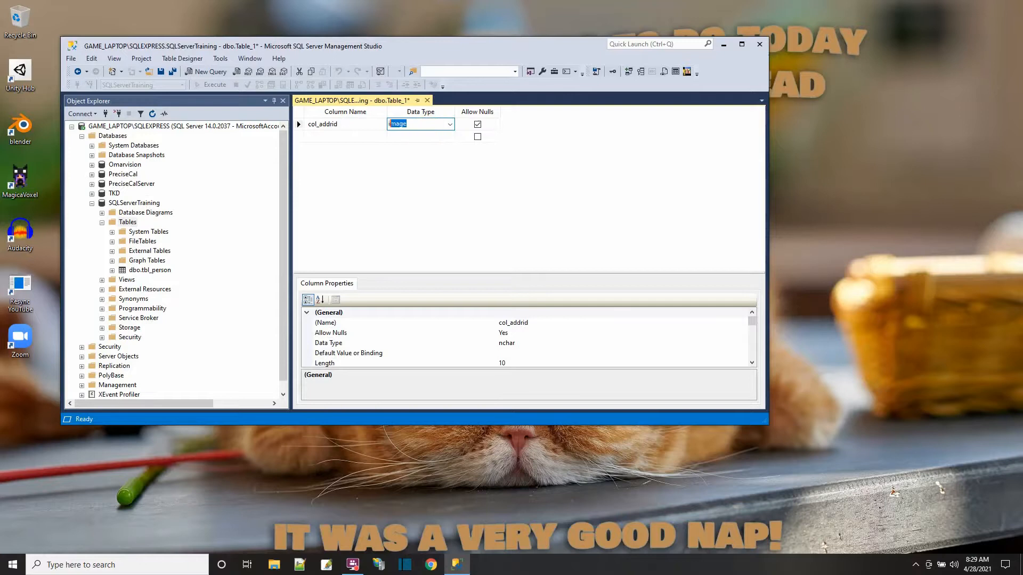
{"action": "type", "text": "t"}
- Make col_addrid the primary key and expand its Identity Specification property
{"action": "right_click", "coordinate": [299, 124]}
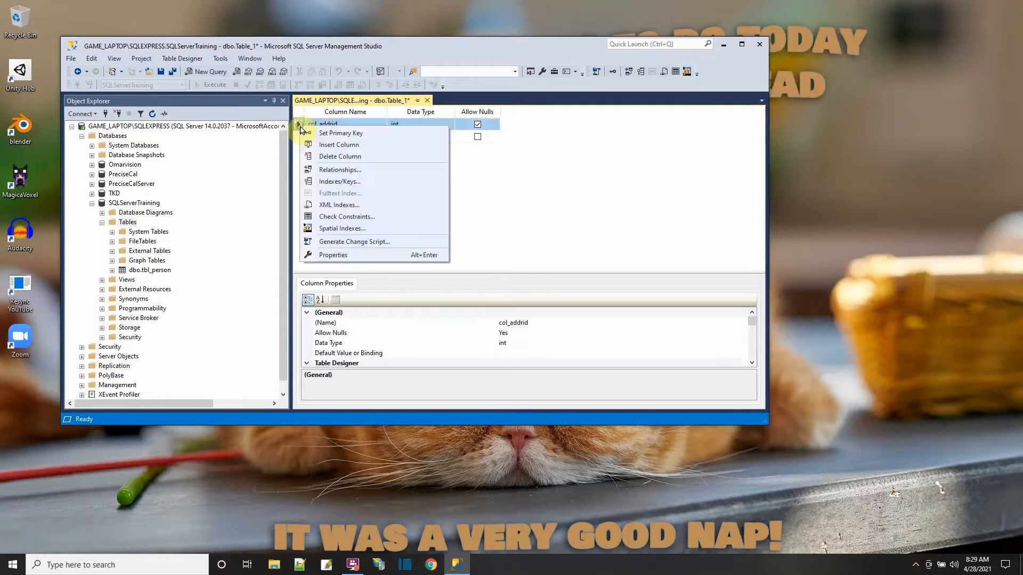
{"action": "left_click", "coordinate": [314, 136]}
{"action": "scroll", "coordinate": [357, 341], "scroll_direction": "down", "scroll_amount": 3}
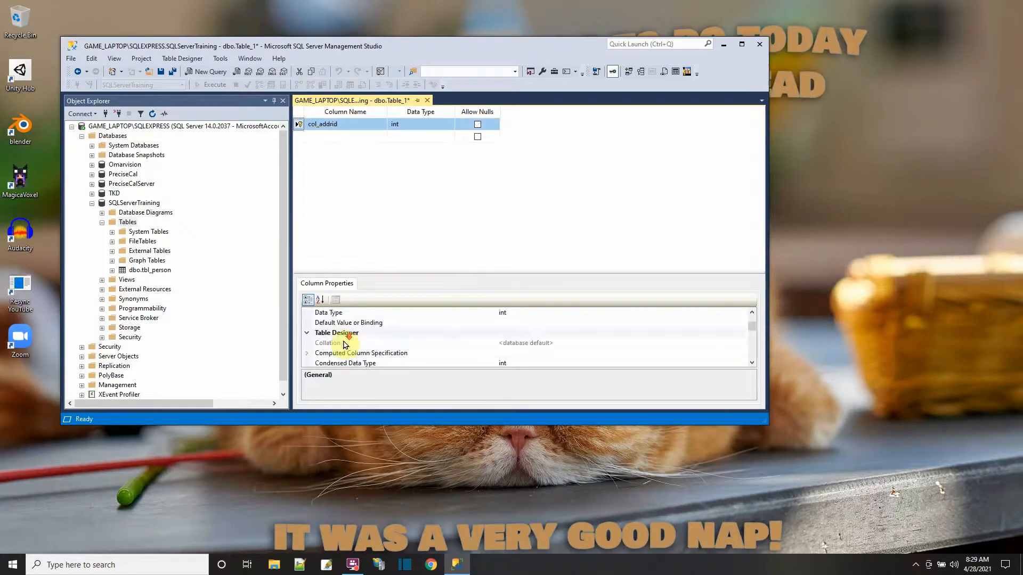
{"action": "scroll", "coordinate": [359, 344], "scroll_direction": "down", "scroll_amount": 1}
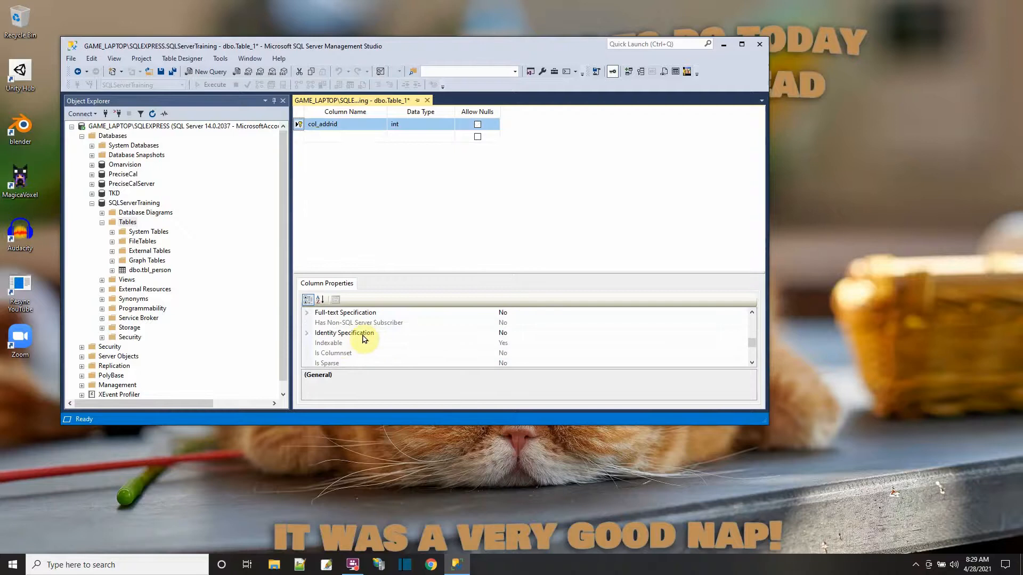
{"action": "left_click", "coordinate": [308, 334]}
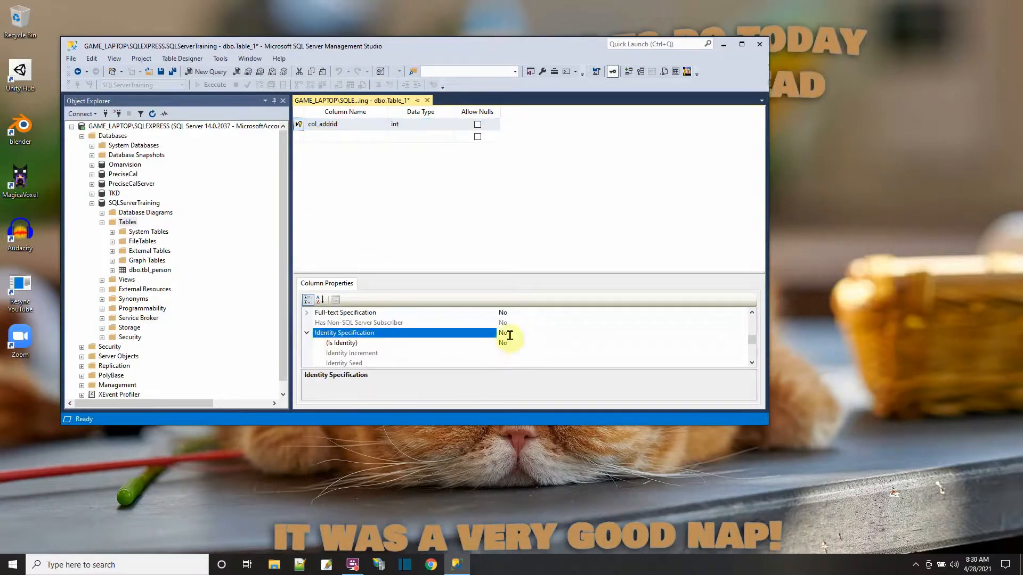
- Add the columns col_street and col_city with data type nvarchar(50) to the new table
{"action": "left_click", "coordinate": [320, 137]}
{"action": "type", "text": "col_street"}
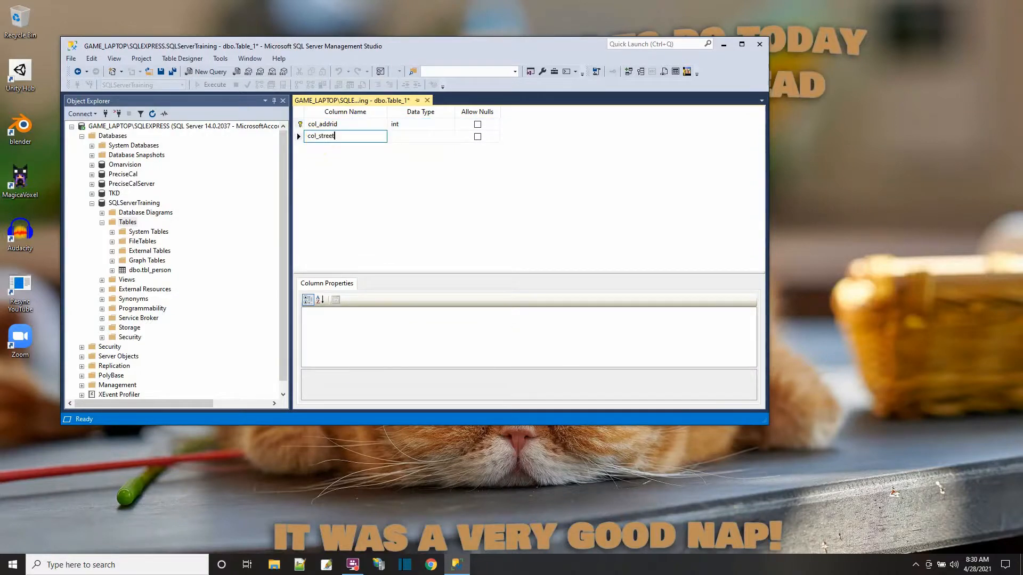
{"action": "key", "text": "Return"}
{"action": "type", "text": "col_city"}
{"action": "key", "text": "Tab"}
{"action": "key", "text": "Return"}
- Add the columns col_state and col_zip, both with data type nvarchar(50)
{"action": "type", "text": "col_"}
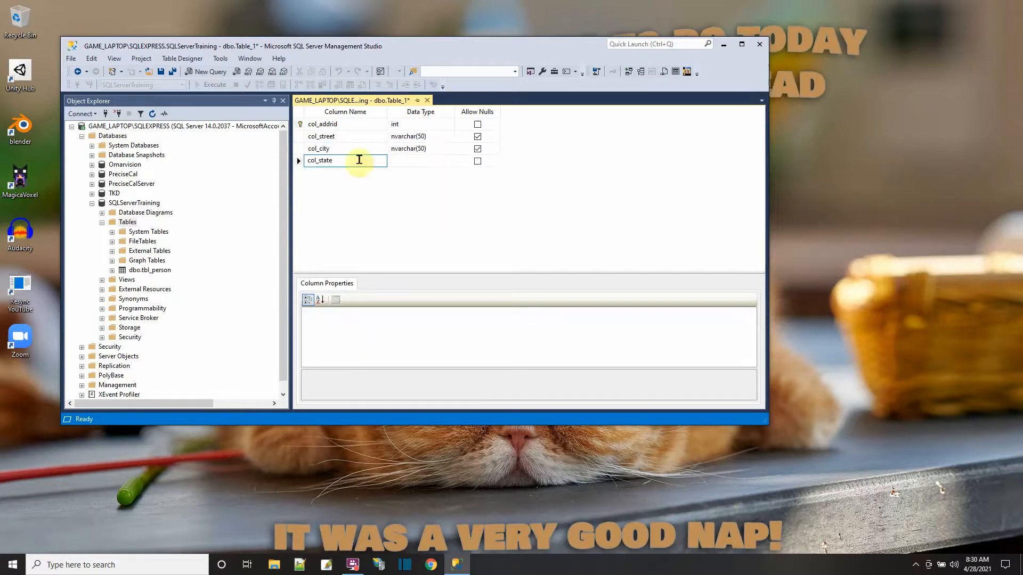
{"action": "left_click", "coordinate": [429, 161]}
{"action": "left_click", "coordinate": [451, 160]}
{"action": "type", "text": "col_zip"}
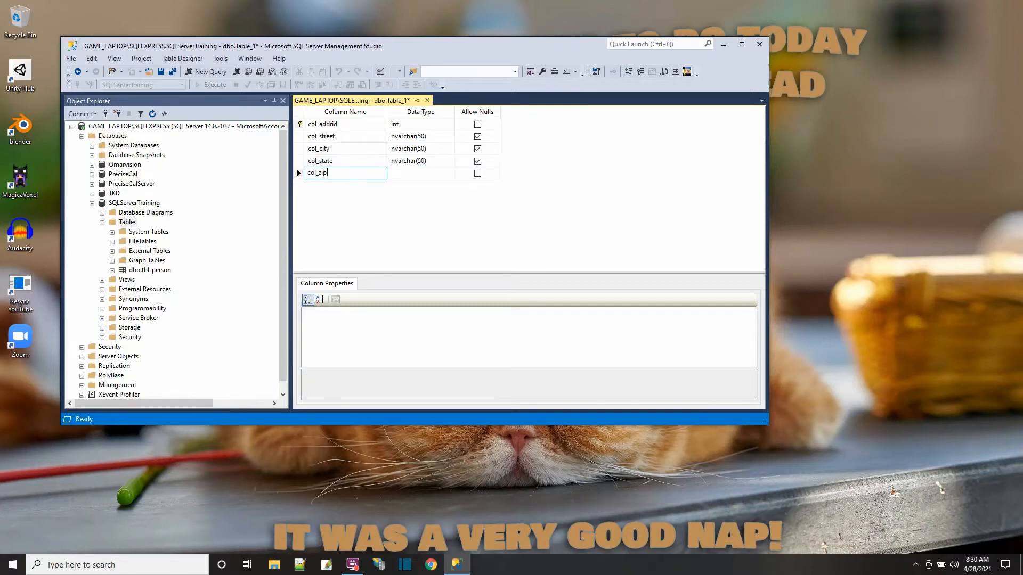
{"action": "left_click", "coordinate": [450, 176]}
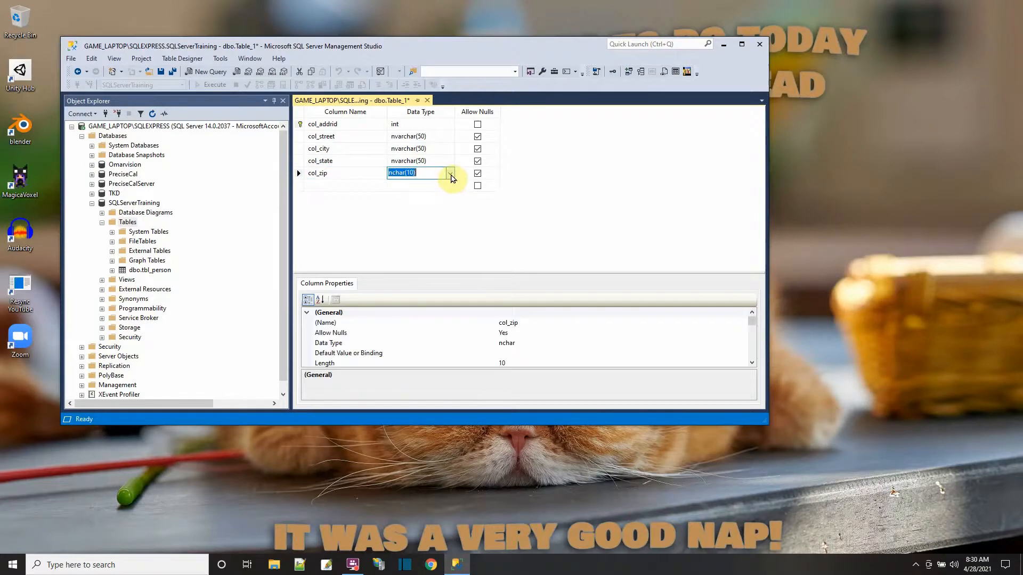
{"action": "left_click", "coordinate": [451, 177]}
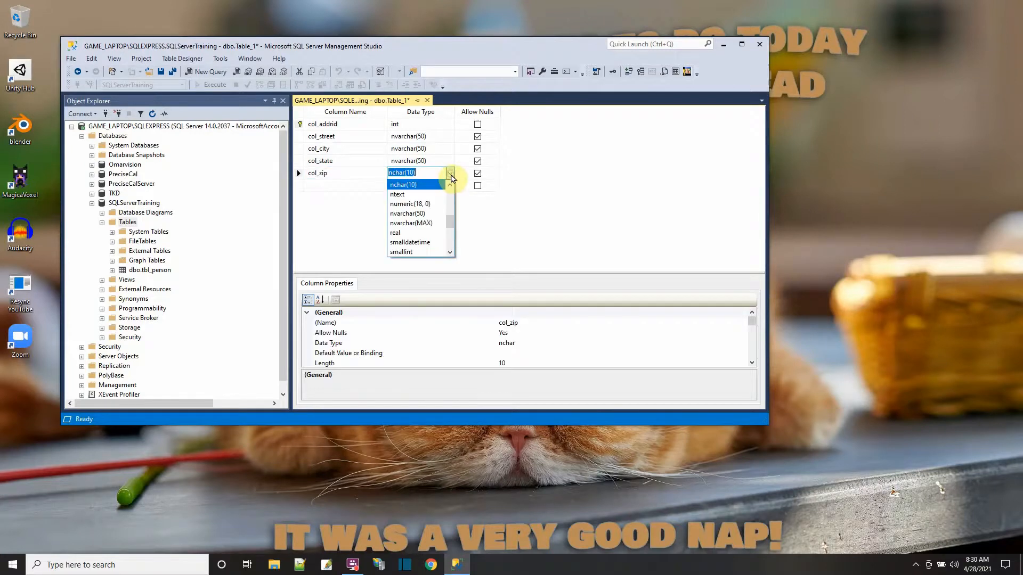
{"action": "left_click", "coordinate": [432, 218]}
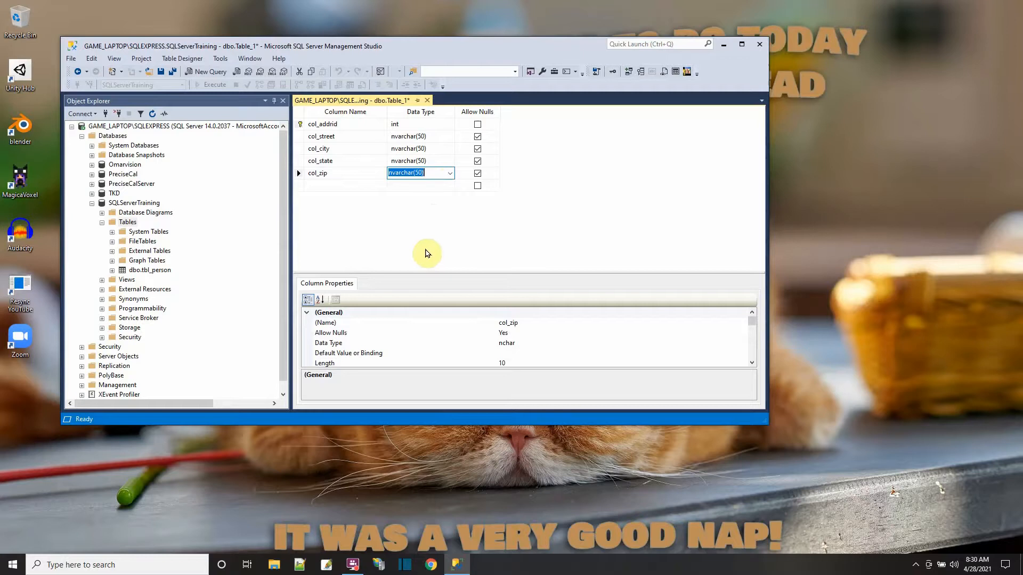
- Save the table as tbl_address, close its design and refresh the Tables folder of SQLServerTraining
{"action": "left_click", "coordinate": [167, 77]}
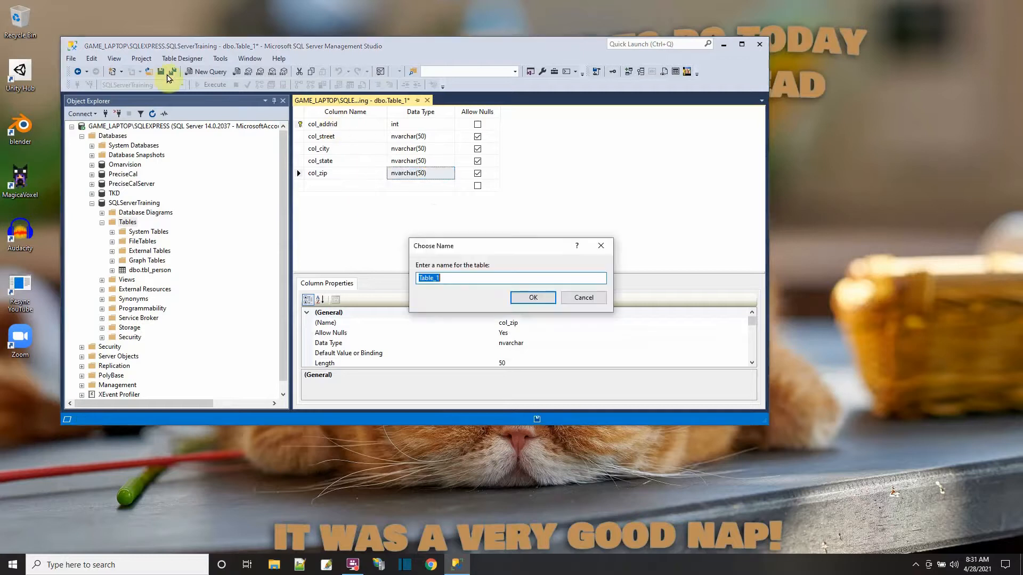
{"action": "type", "text": "tbl_address"}
{"action": "left_click", "coordinate": [533, 297]}
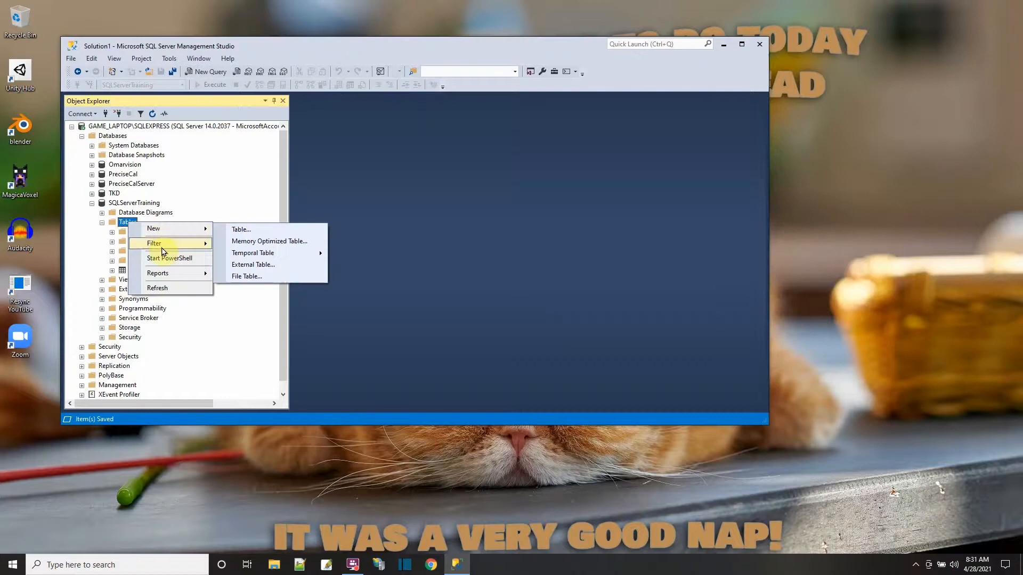
{"action": "left_click", "coordinate": [158, 288]}
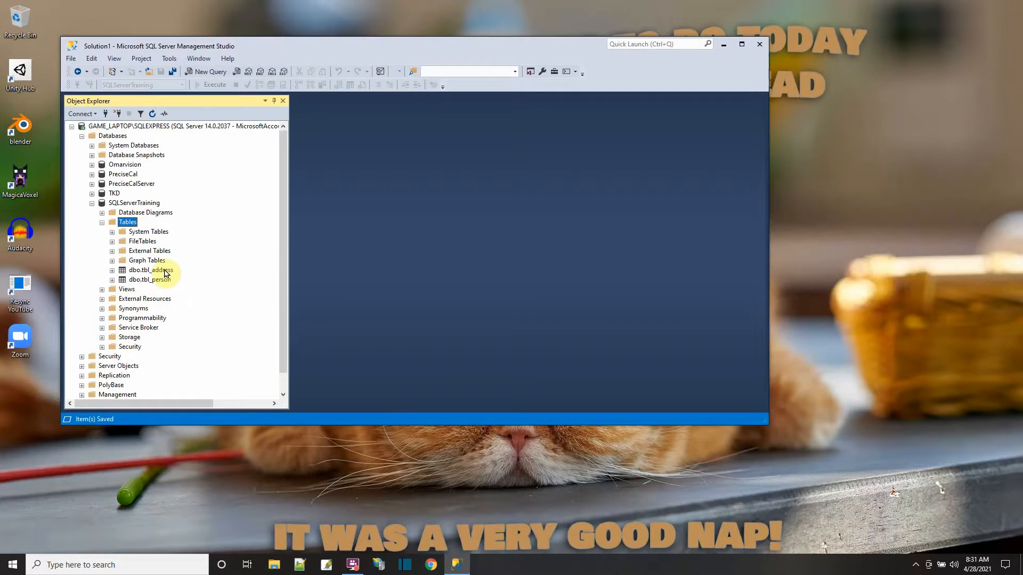
- Add a col_nameid column of data type int to the design of dbo.tbl_address, and save and close the design
{"action": "left_click", "coordinate": [165, 273]}
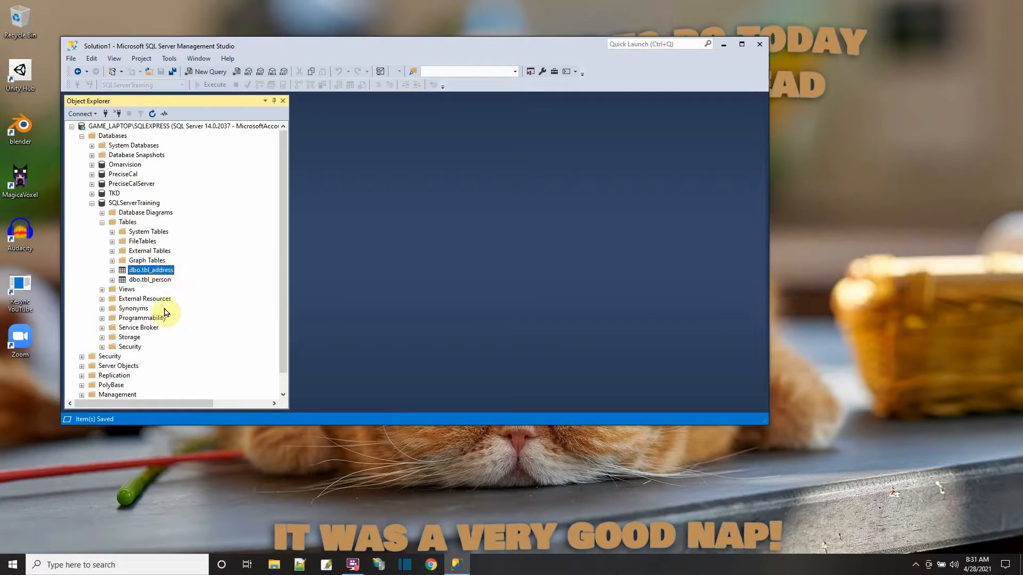
{"action": "right_click", "coordinate": [168, 271]}
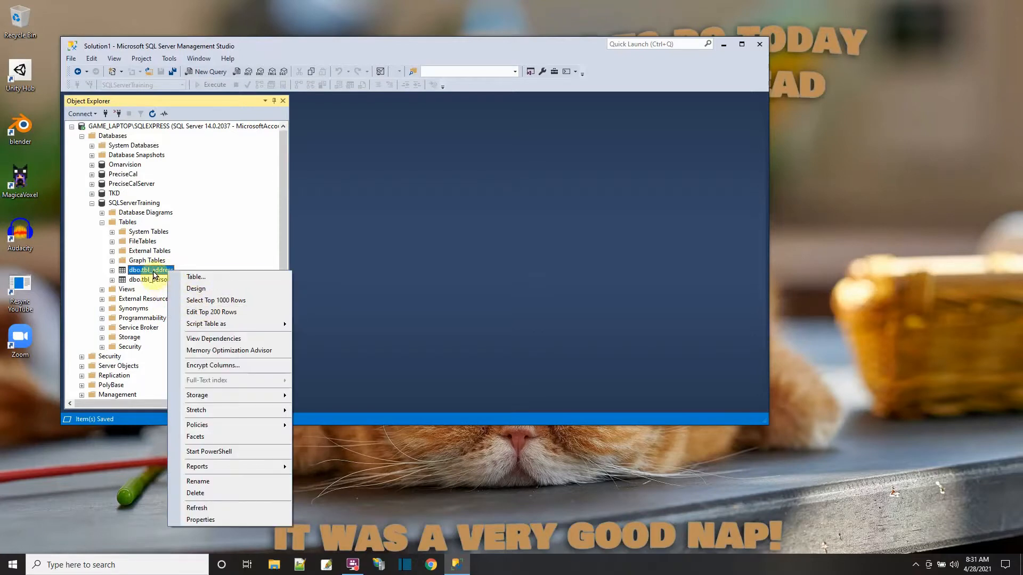
{"action": "left_click", "coordinate": [196, 289]}
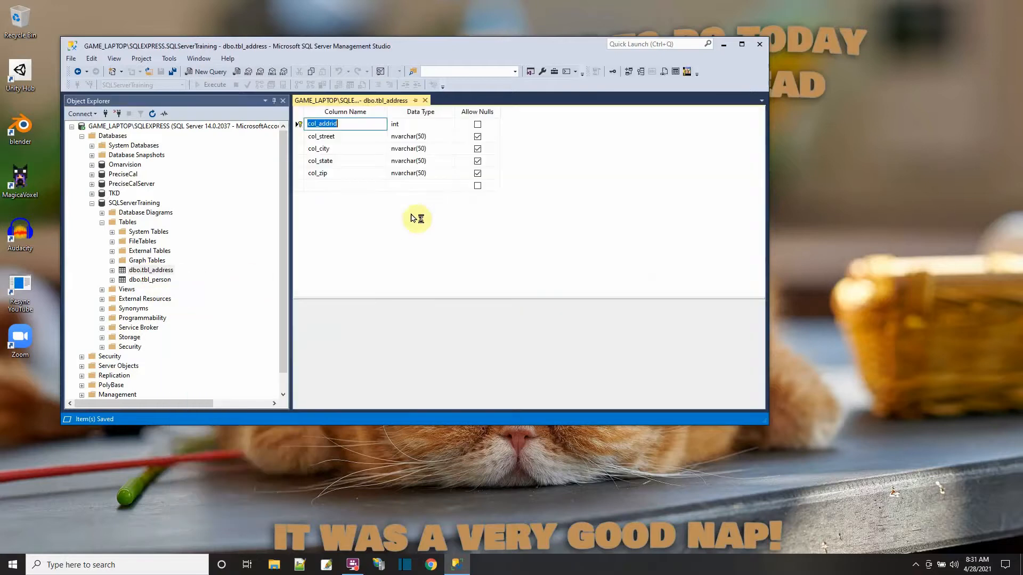
{"action": "left_click", "coordinate": [346, 186]}
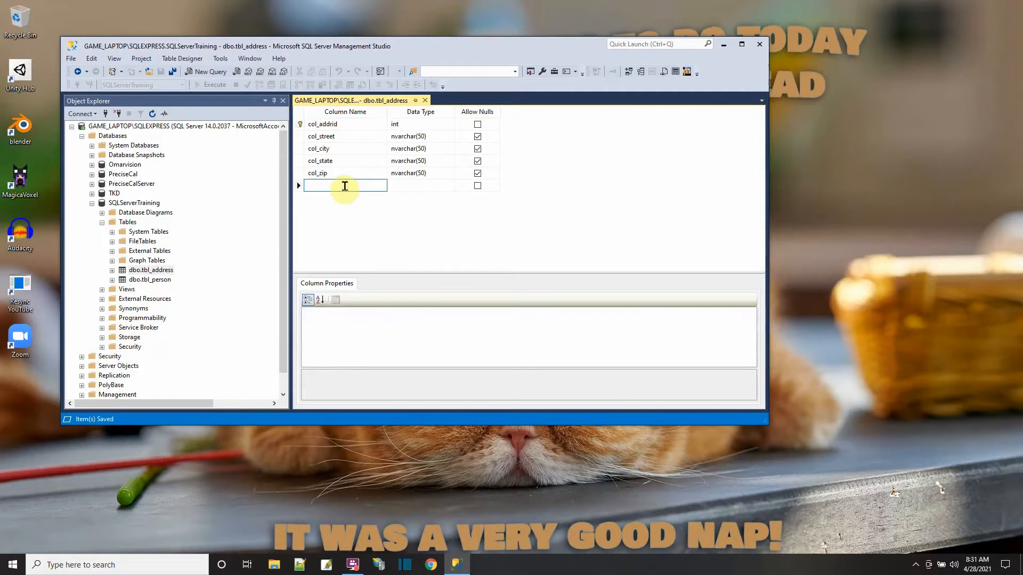
{"action": "type", "text": "col_nameid"}
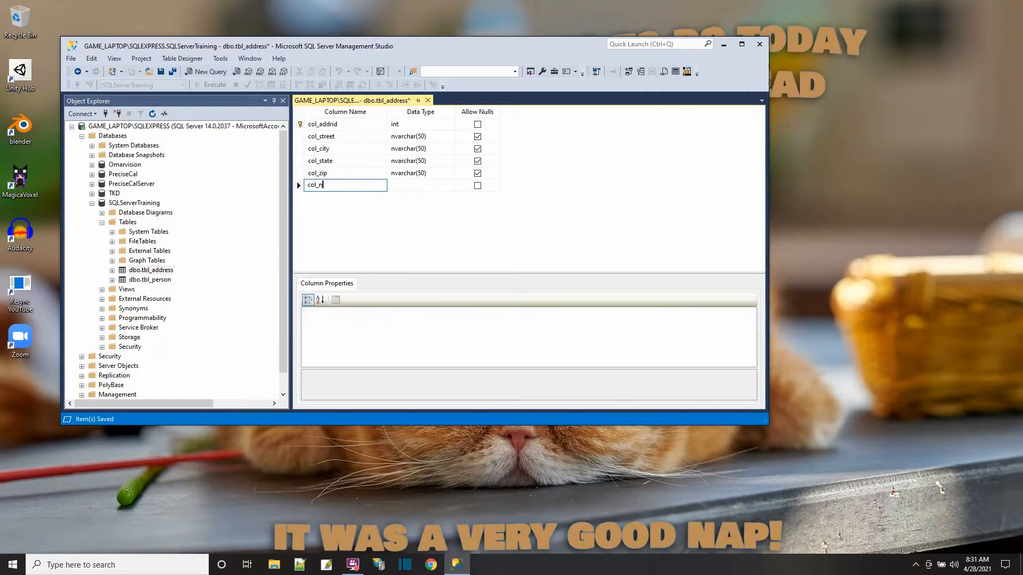
{"action": "left_click", "coordinate": [416, 185]}
{"action": "type", "text": "int"}
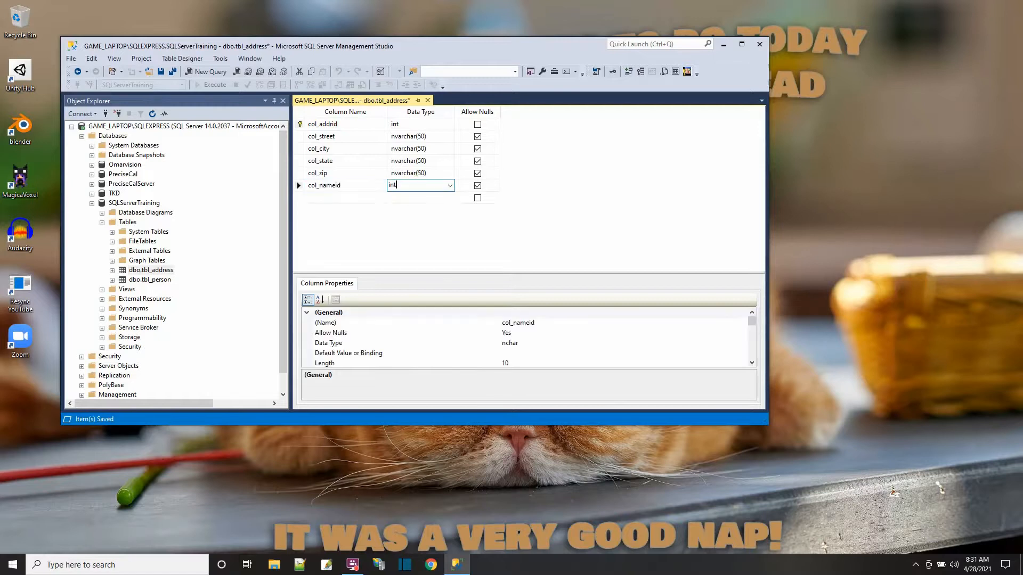
{"action": "left_click", "coordinate": [415, 197]}
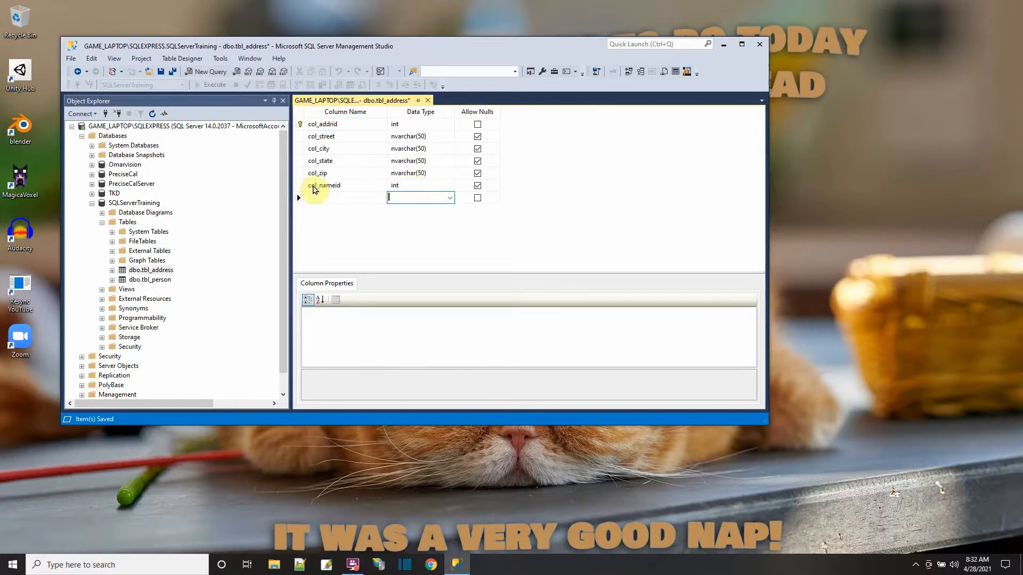
{"action": "left_click", "coordinate": [160, 71]}
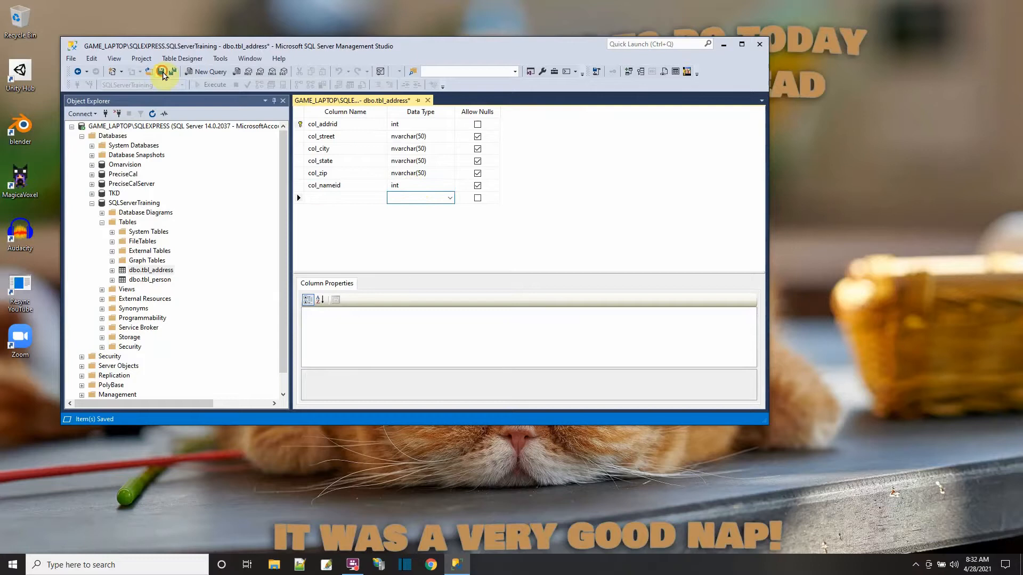
{"action": "left_click", "coordinate": [425, 100]}
- Open a new query on SQLServerTraining and run "select * from tbl_person;"
{"action": "left_click", "coordinate": [198, 71]}
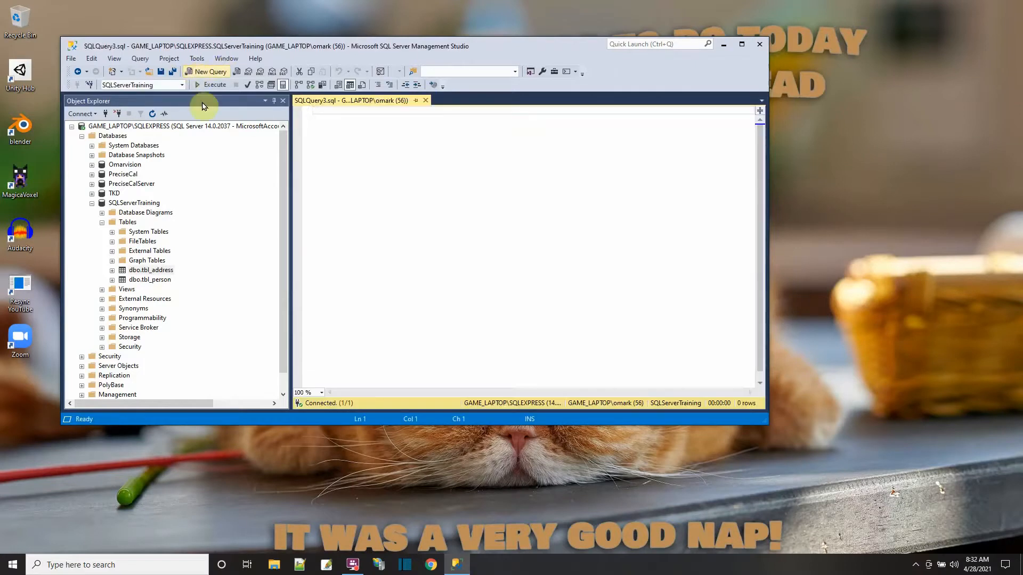
{"action": "type", "text": "s"}
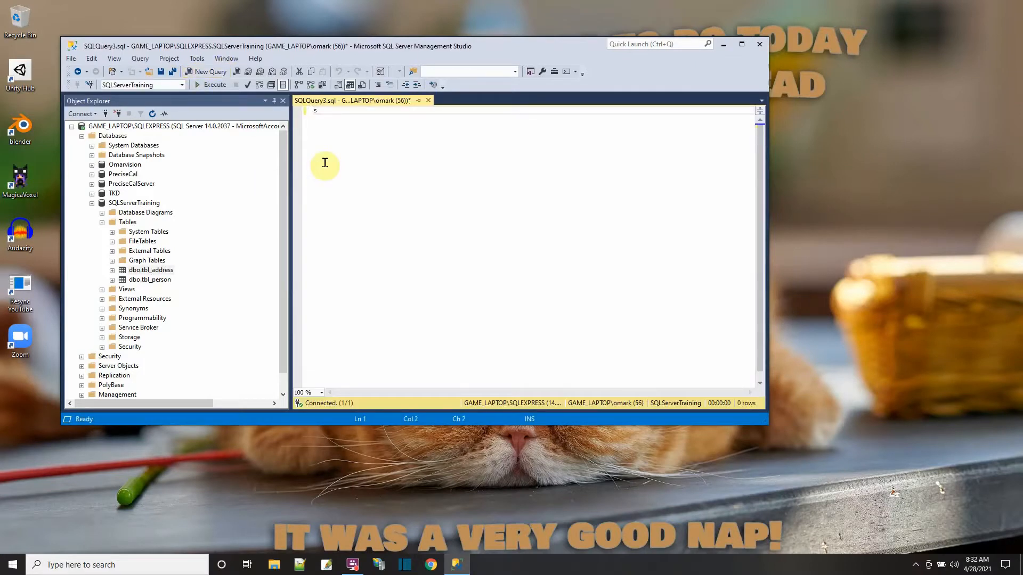
{"action": "type", "text": "elect * from tbl_person;"}
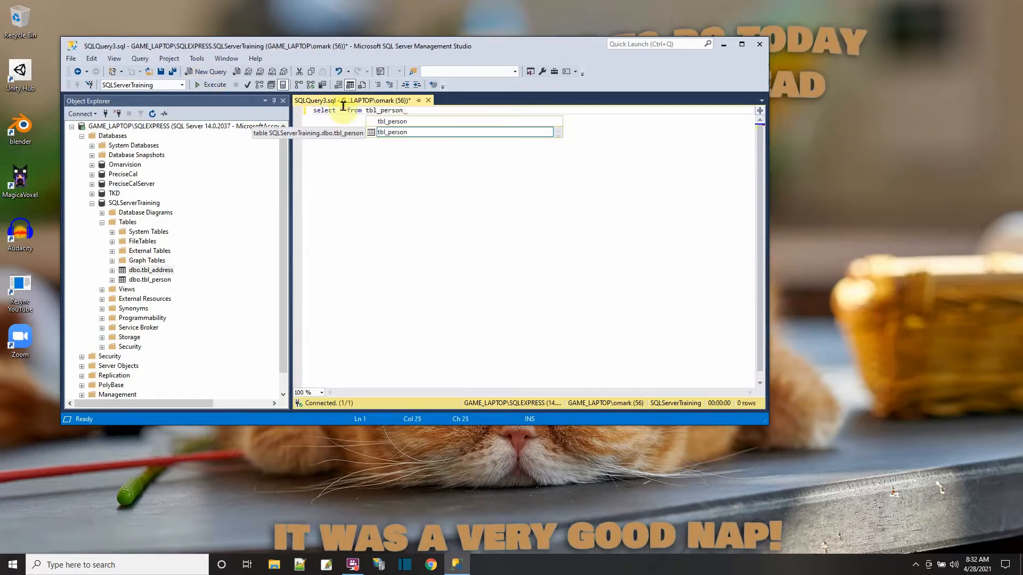
{"action": "left_click", "coordinate": [203, 85]}
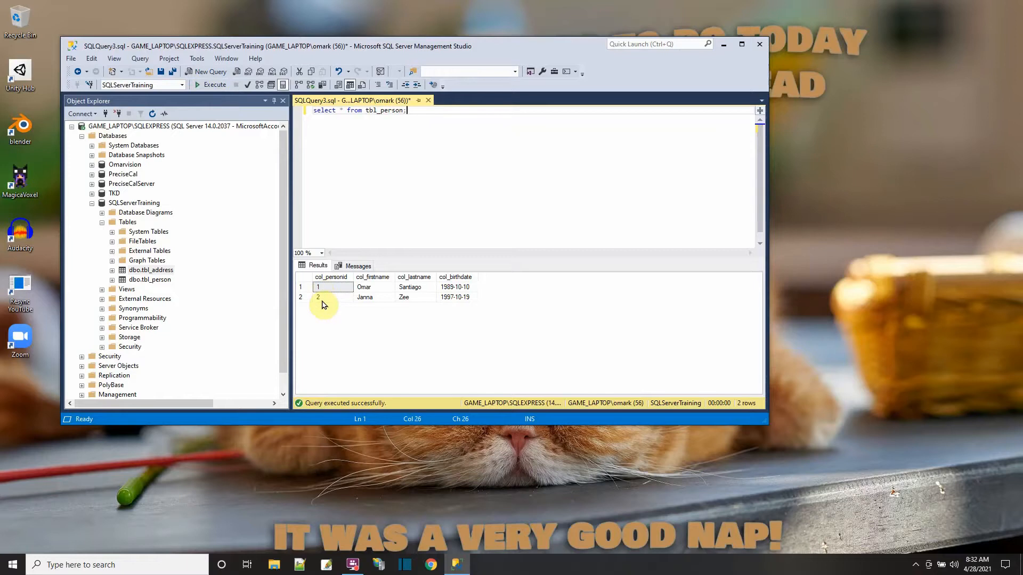
- Open the top 200 rows of dbo.tbl_address for editing and fill in the first row's street and city
{"action": "right_click", "coordinate": [155, 271]}
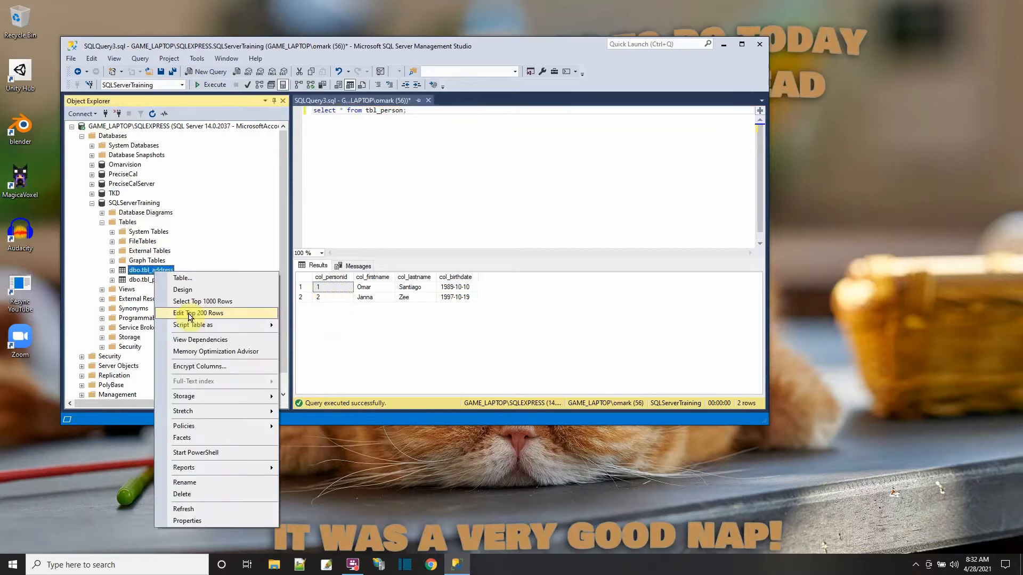
{"action": "left_click", "coordinate": [192, 314]}
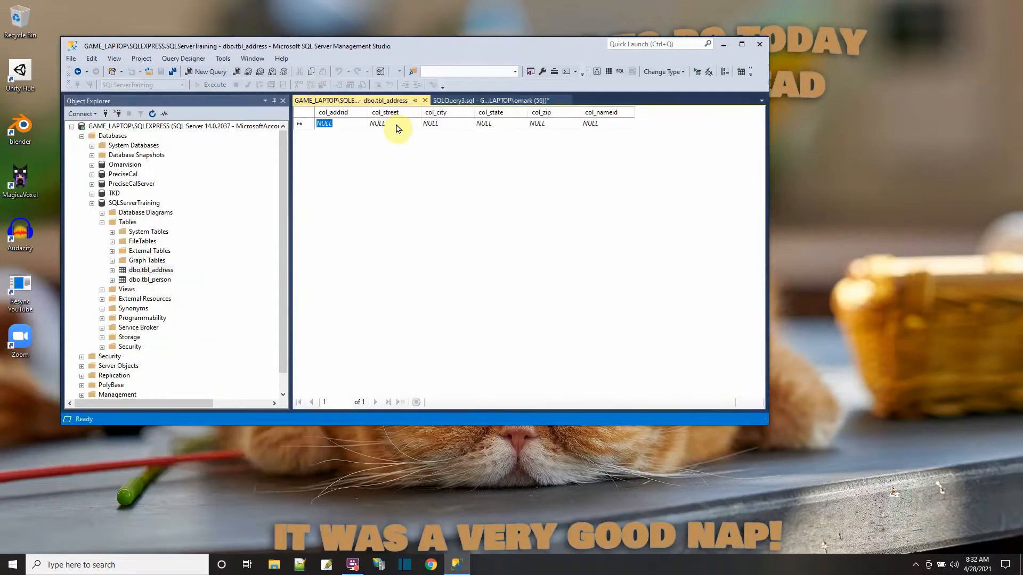
{"action": "left_click", "coordinate": [399, 127]}
{"action": "key", "text": "Tab"}
{"action": "type", "text": "Bleakton"}
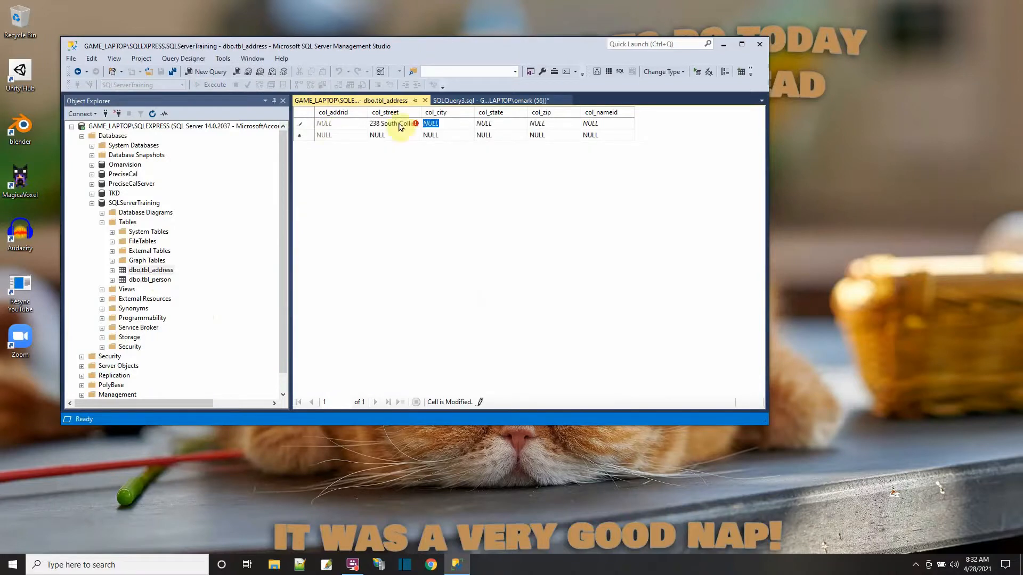
- Complete the first address row with its state and zip code, and set col_nameid to 1
{"action": "key", "text": "Tab"}
{"action": "type", "text": "TN"}
{"action": "key", "text": "Tab"}
{"action": "type", "text": "28737"}
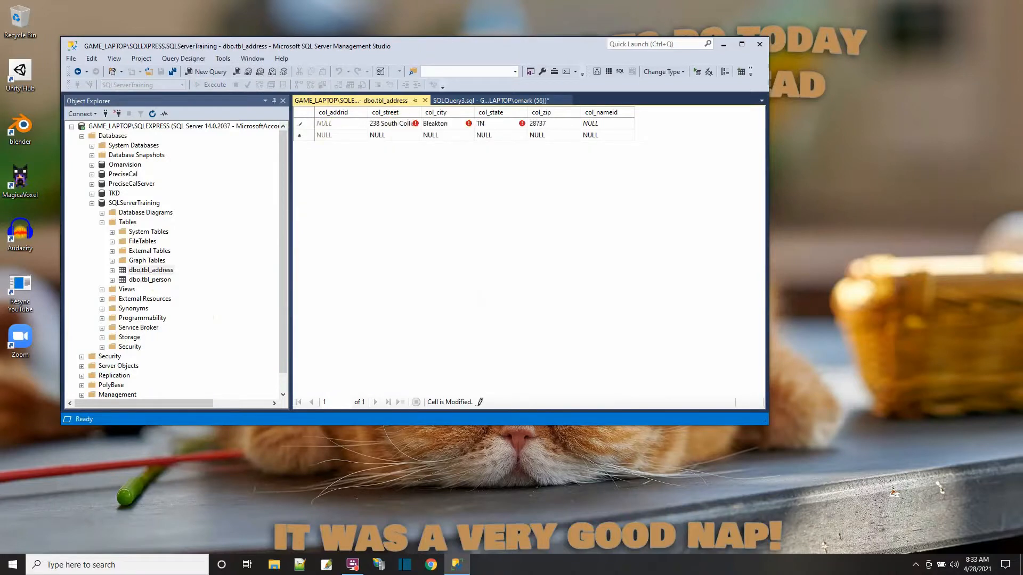
{"action": "type", "text": "-102"}
{"action": "key", "text": "Tab"}
{"action": "type", "text": "1"}
- Add a second address row with col_nameid 1 and a third with col_nameid 2, and close the row editor
{"action": "left_click", "coordinate": [419, 136]}
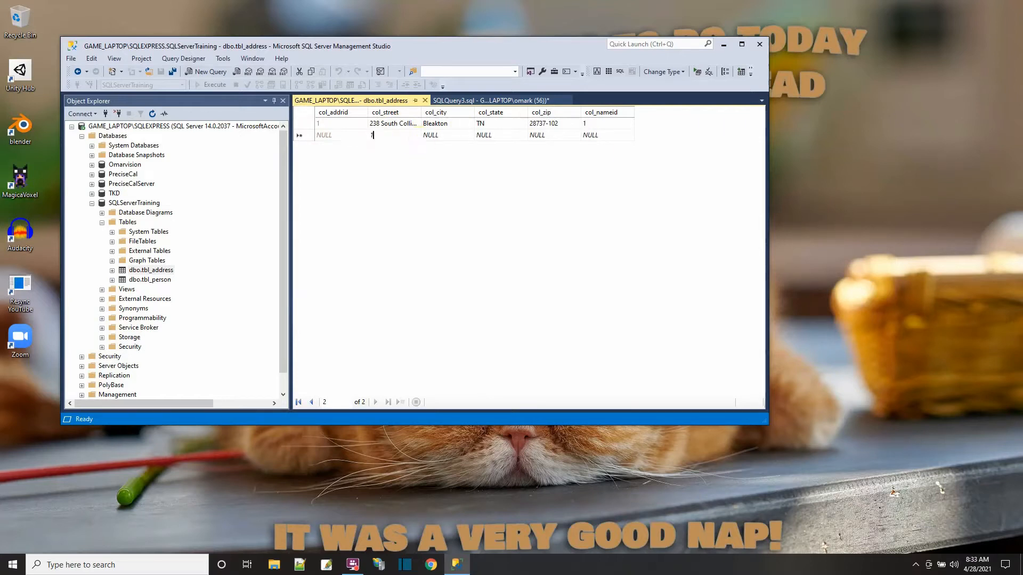
{"action": "left_click", "coordinate": [404, 146]}
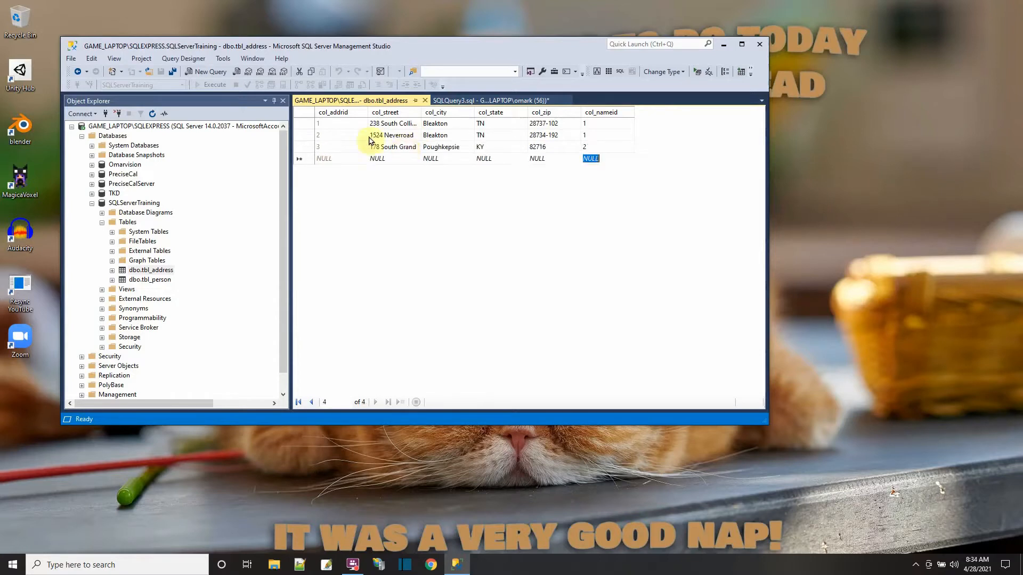
{"action": "left_click", "coordinate": [425, 101]}
- Add "select * from tbl_address;" below the person query and run both statements
{"action": "type", "text": "bl_"}
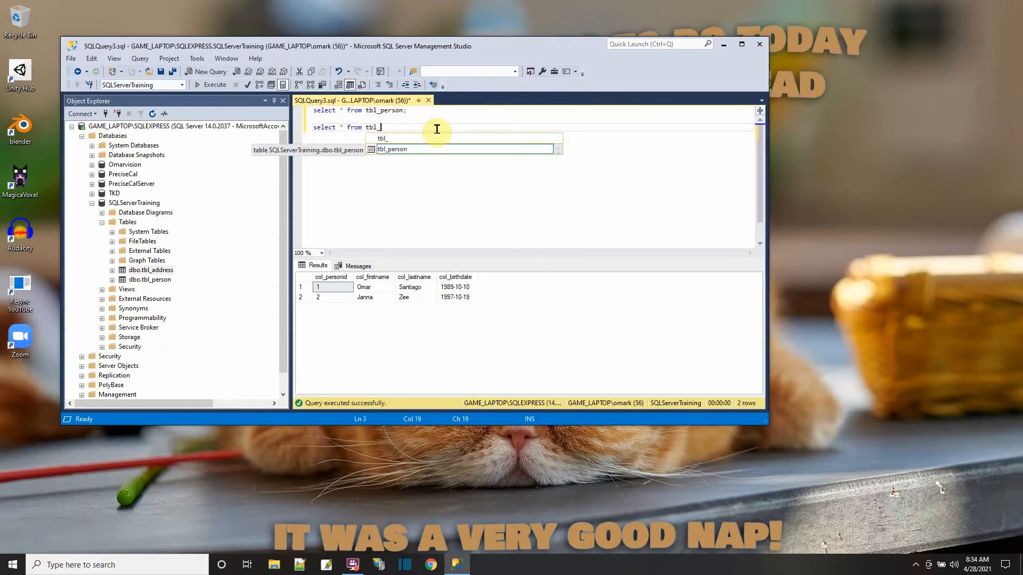
{"action": "type", "text": "address;"}
{"action": "key", "text": "F5"}
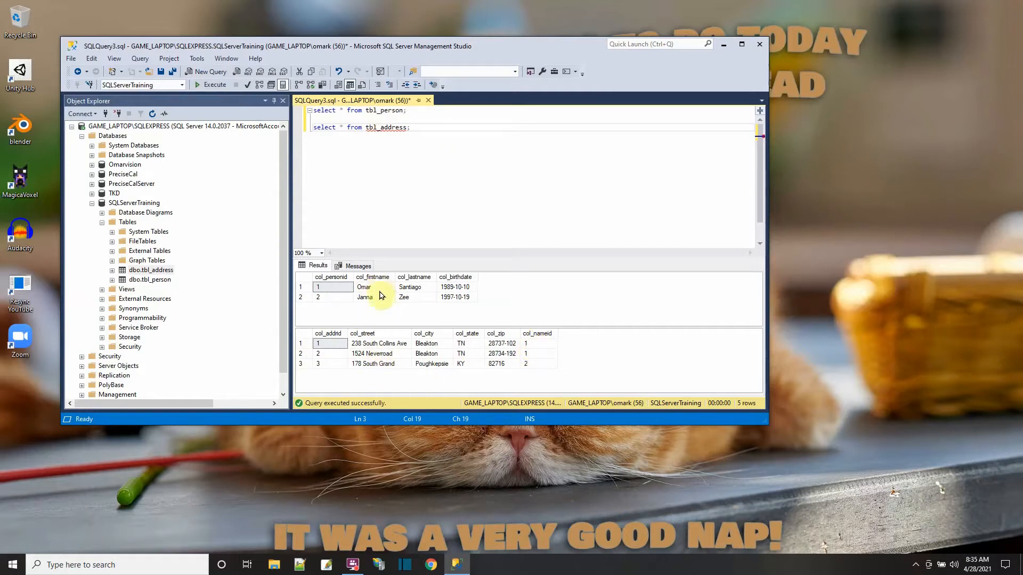
- Start a third statement below the others that selects all columns from tbl_person with the alias A
{"action": "left_click", "coordinate": [424, 128]}
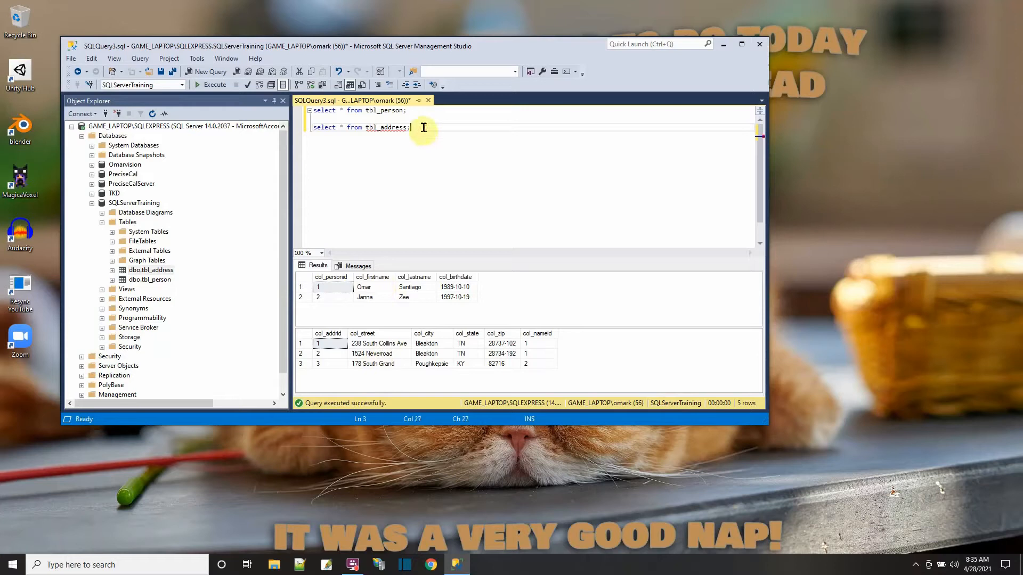
{"action": "key", "text": "Return"}
{"action": "key", "text": "Return"}
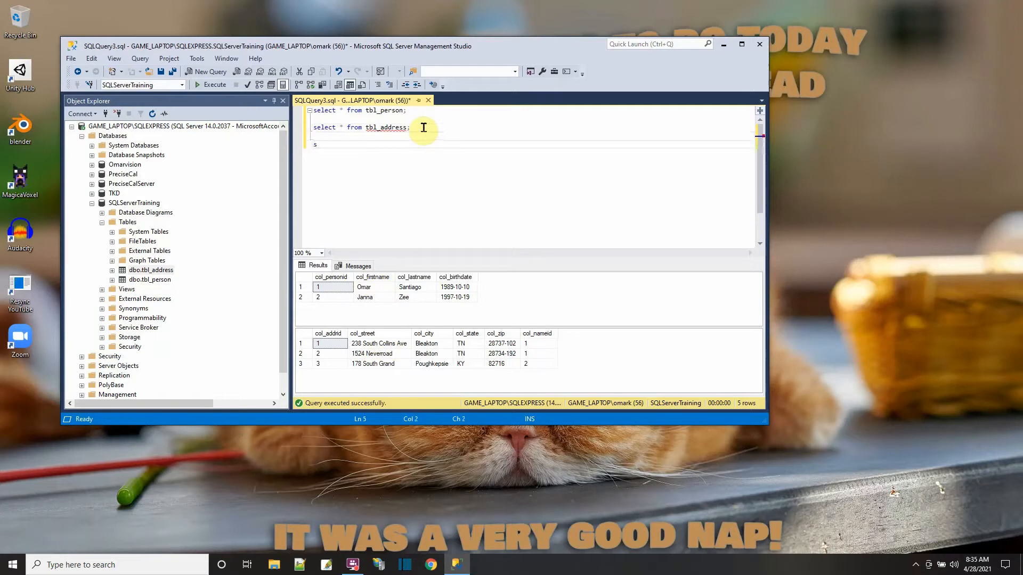
{"action": "type", "text": "select *"}
{"action": "key", "text": "Return"}
{"action": "type", "text": "f"}
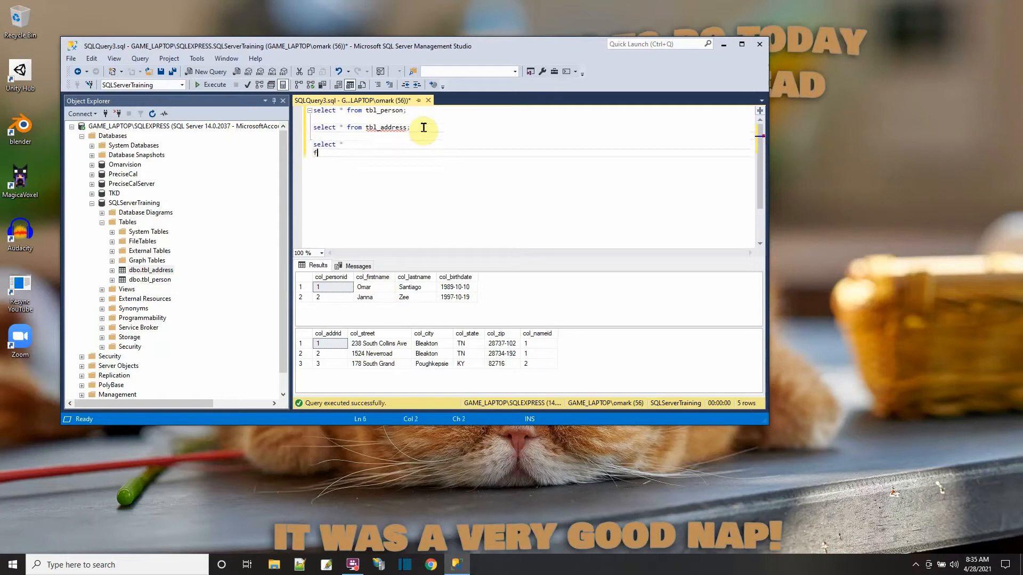
{"action": "type", "text": "rom tbl_"}
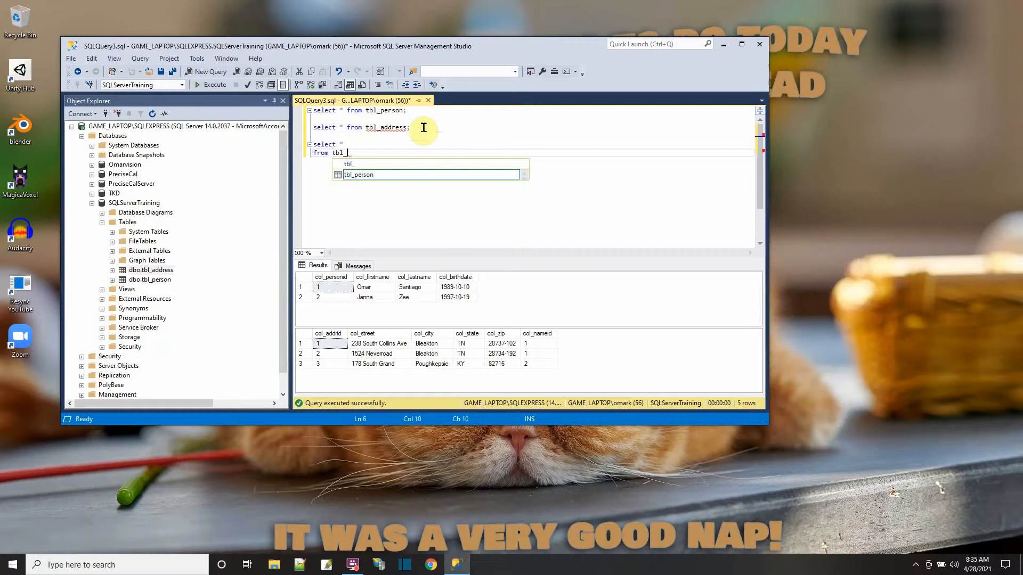
{"action": "type", "text": "person "}
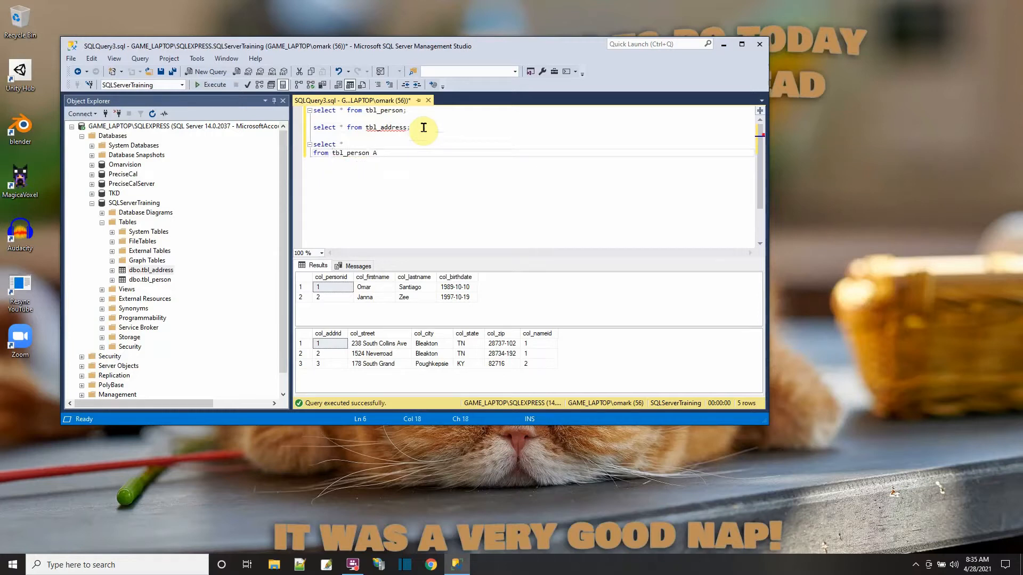
{"action": "type", "text": "A"}
- Join tbl_address with the alias B to the third statement on B.col_nameid=A.col_personid
{"action": "key", "text": "Return"}
{"action": "type", "text": "join tbl"}
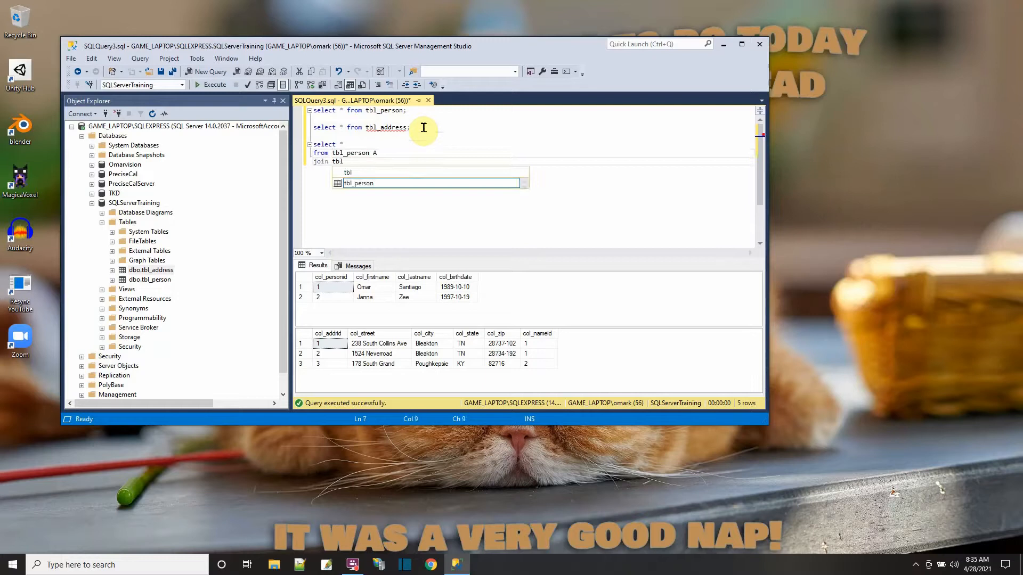
{"action": "type", "text": "_address B"}
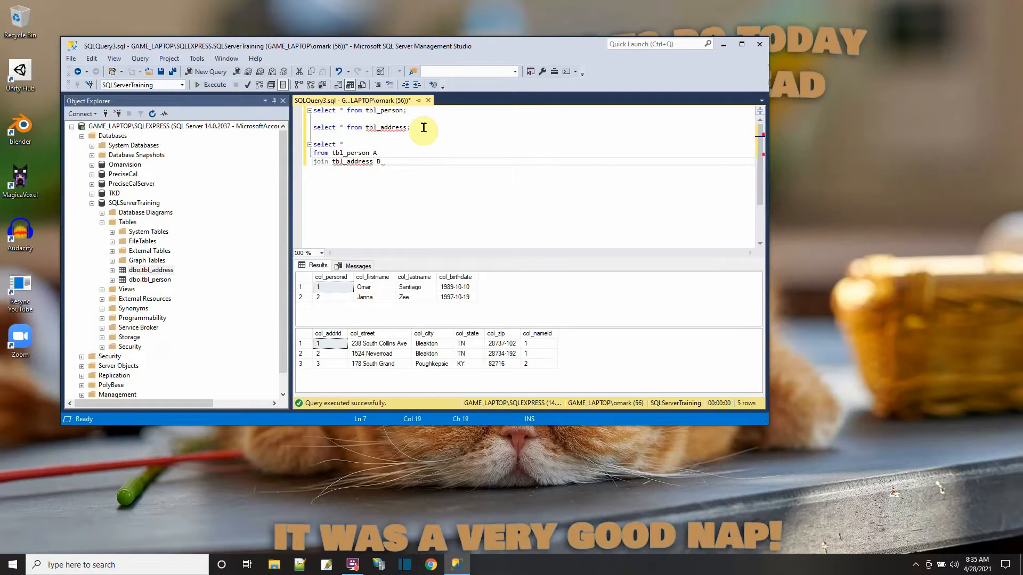
{"action": "type", "text": " on B."}
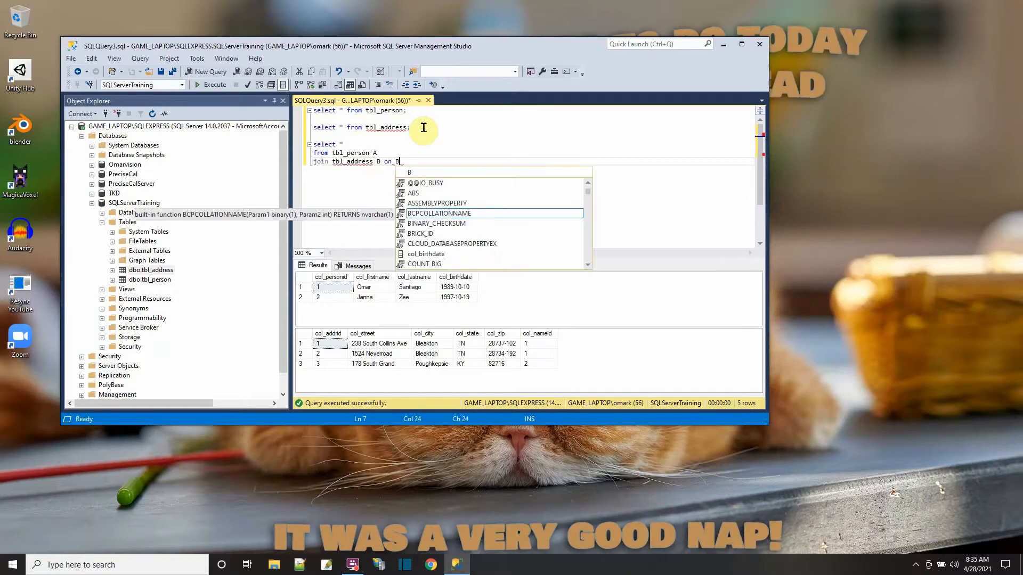
{"action": "key", "text": "Escape"}
{"action": "type", "text": "col_nameid"}
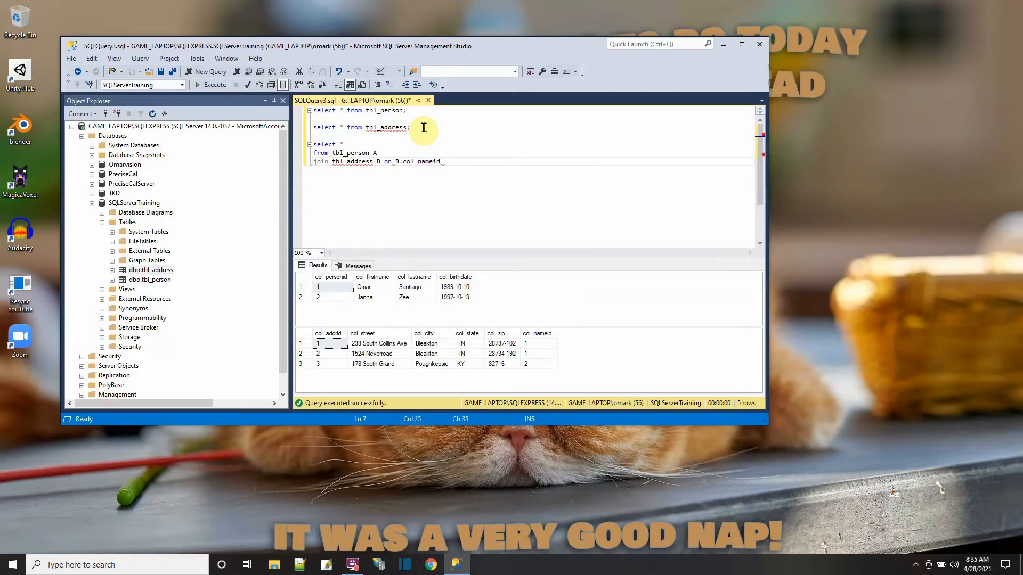
{"action": "type", "text": "=A.col_"}
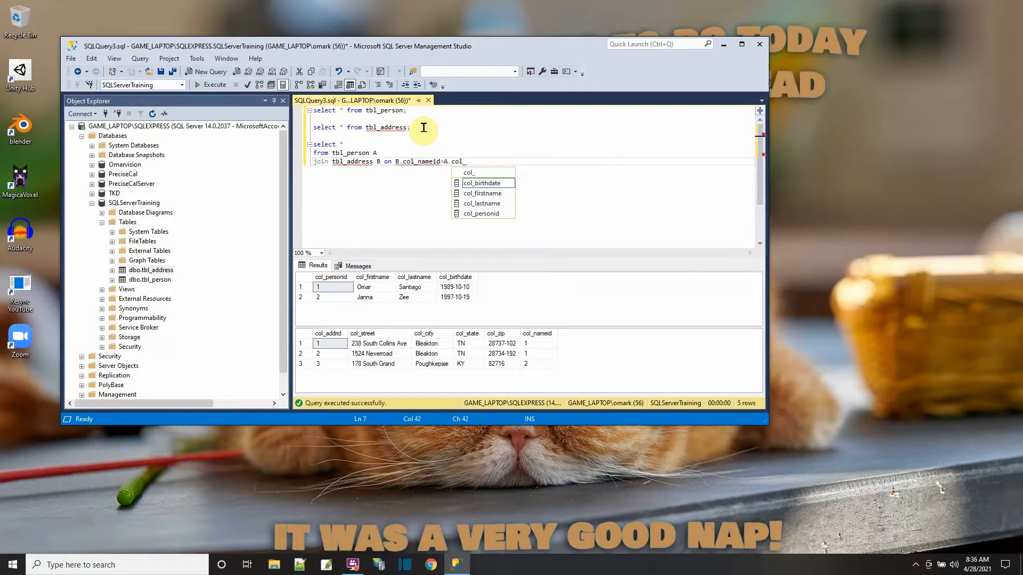
{"action": "type", "text": "personid;"}
- Execute only the join statement and check its combined person and address rows
{"action": "left_click", "coordinate": [312, 144], "text": "shift"}
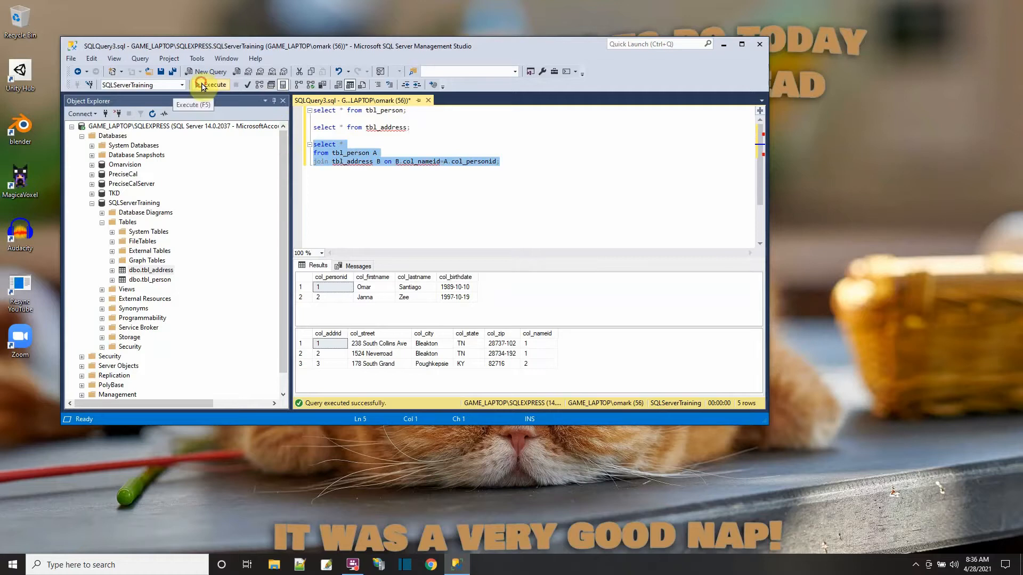
{"action": "left_click", "coordinate": [203, 86]}
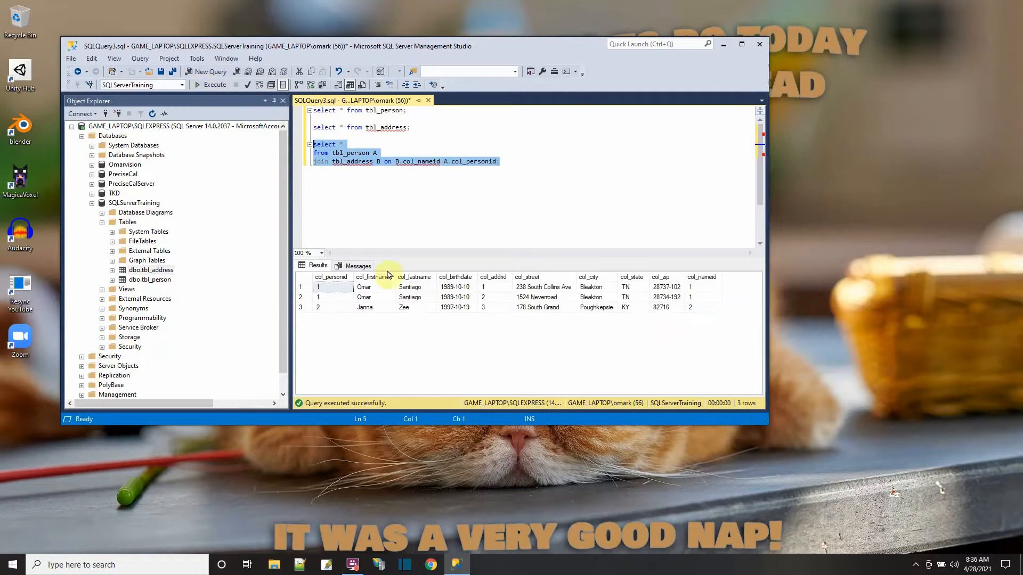
{"action": "left_click", "coordinate": [326, 288]}
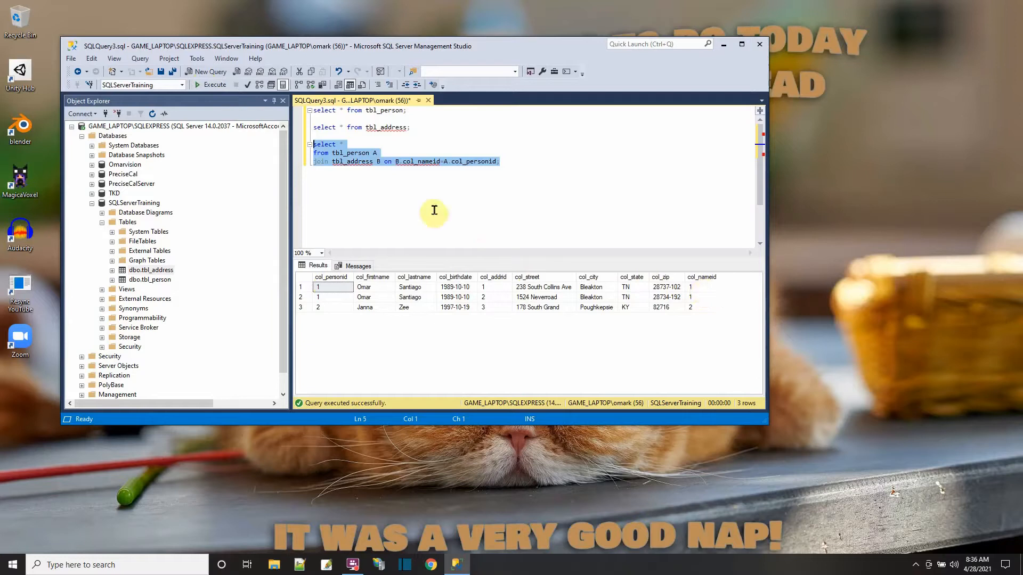
- Copy the whole join statement and paste the duplicate below it, separated by a blank line
{"action": "left_click", "coordinate": [342, 148]}
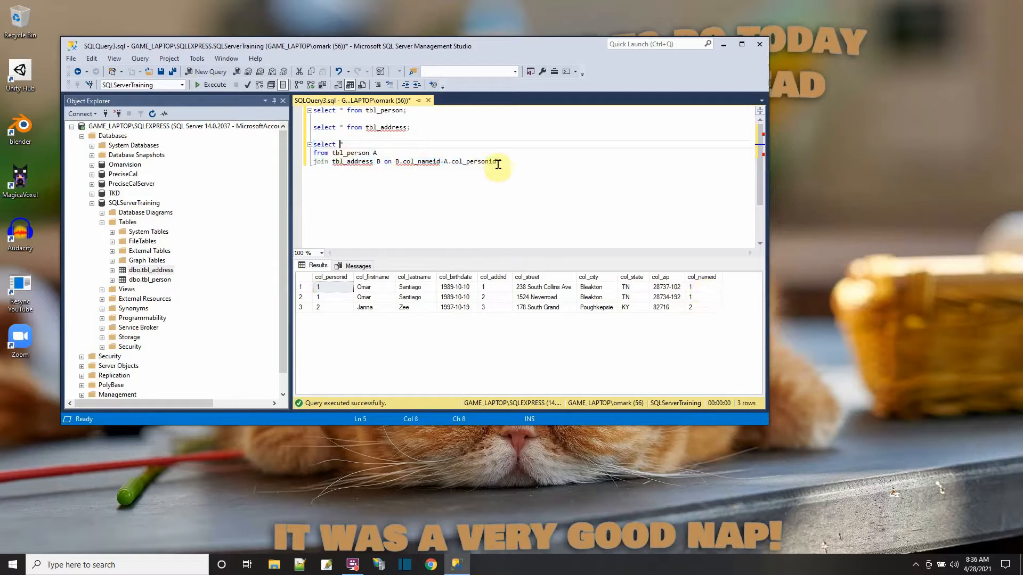
{"action": "left_click_drag", "start_coordinate": [499, 161], "coordinate": [293, 144]}
{"action": "key", "text": "ctrl+c"}
{"action": "right_click", "coordinate": [327, 161]}
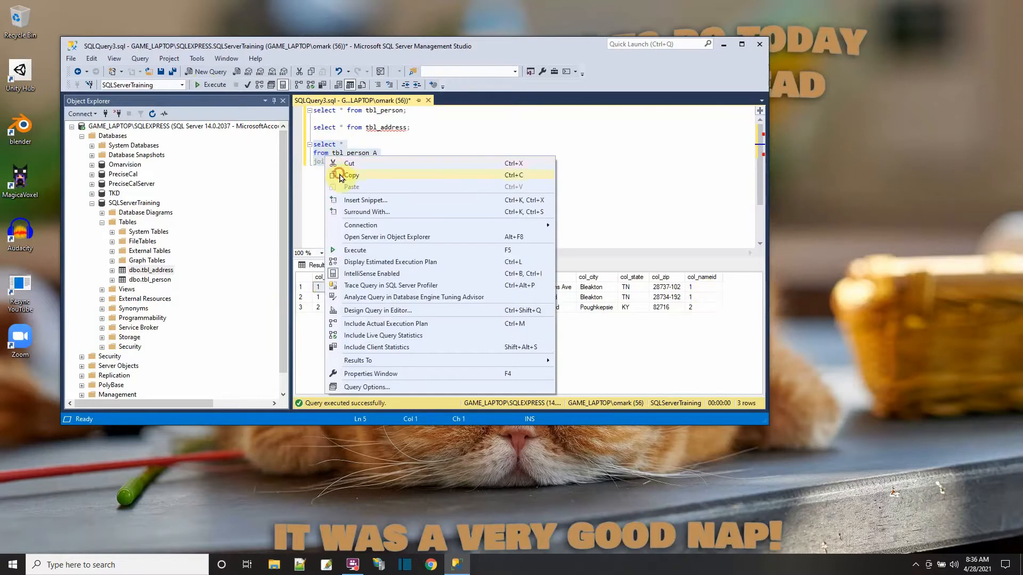
{"action": "left_click", "coordinate": [340, 178]}
{"action": "left_click", "coordinate": [527, 164]}
{"action": "key", "text": "Return"}
{"action": "key", "text": "Return"}
{"action": "key", "text": "ctrl+v"}
- Replace the asterisk in the duplicated join statement with col_personid, col_firstname and col_lastname
{"action": "left_click", "coordinate": [347, 178]}
{"action": "key", "text": "BackSpace"}
{"action": "type", "text": "co"}
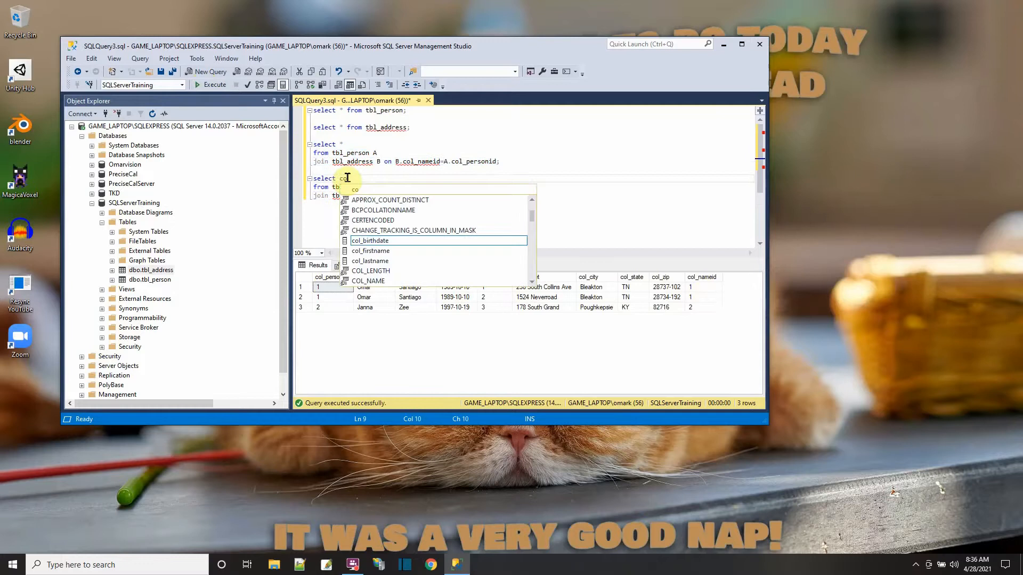
{"action": "type", "text": "l_personid, col_firstna,me"}
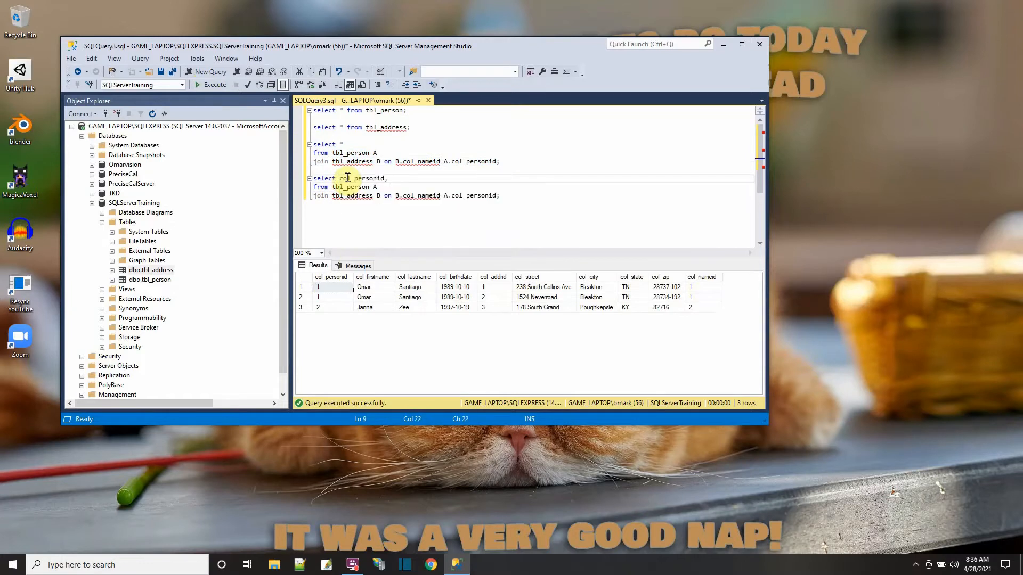
{"action": "key", "text": "BackSpace"}
{"action": "key", "text": "BackSpace"}
{"action": "key", "text": "BackSpace"}
{"action": "type", "text": "me, col_lastname, col_addr"}
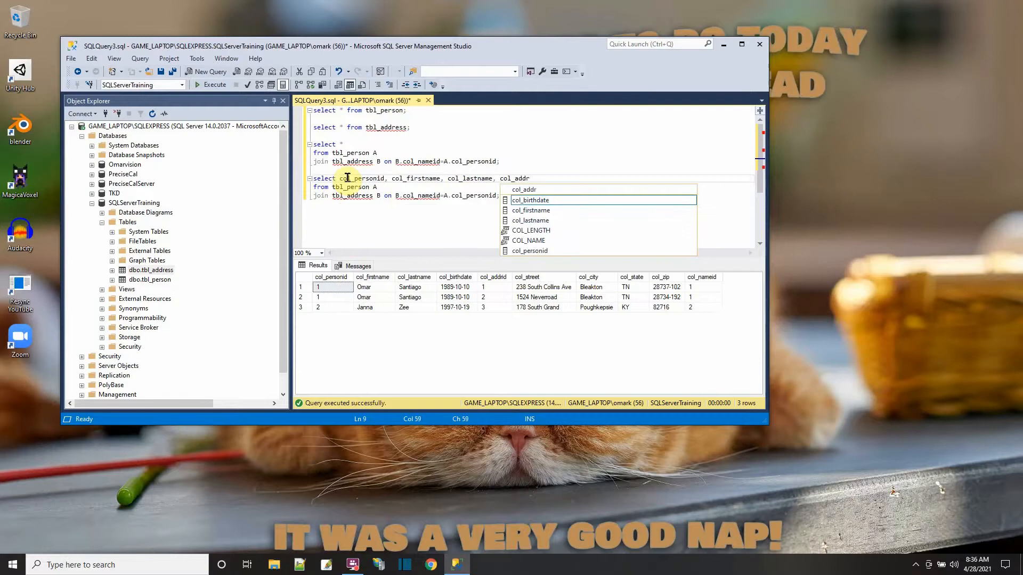
{"action": "type", "text": "id, col_"}
{"action": "type", "text": "str"}
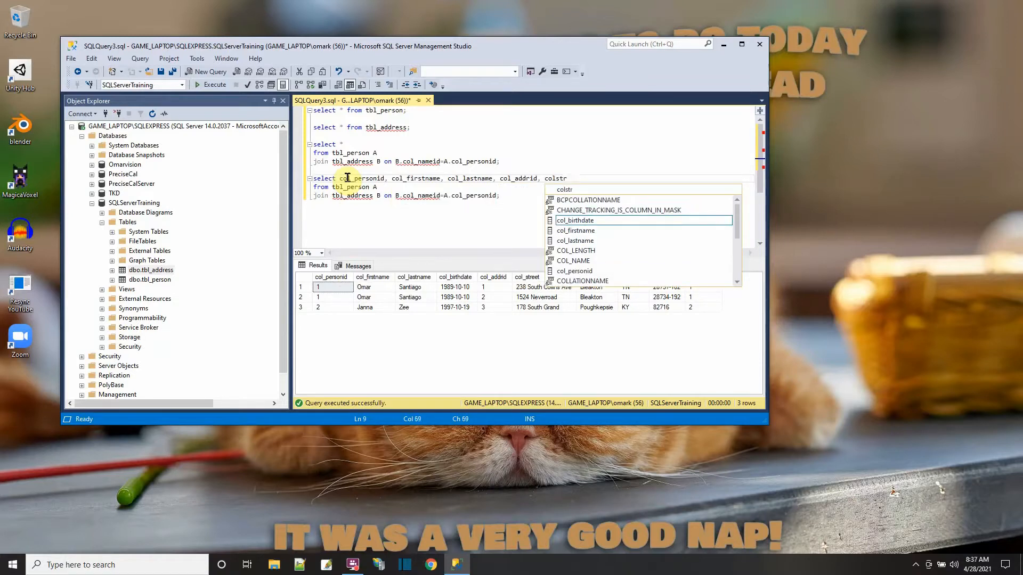
- Extend the duplicate's column list with col_addrid, col_street, col_city, col_state and col_zip
{"action": "key", "text": "BackSpace"}
{"action": "key", "text": "BackSpace"}
{"action": "key", "text": "BackSpace"}
{"action": "type", "text": "_street, col_city, col_state"}
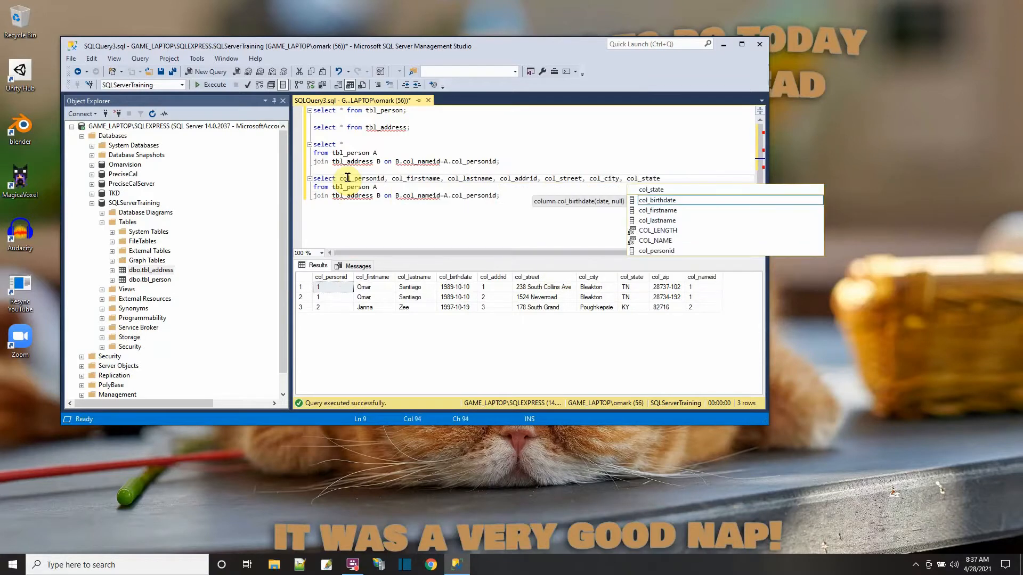
{"action": "type", "text": ", col_zip"}
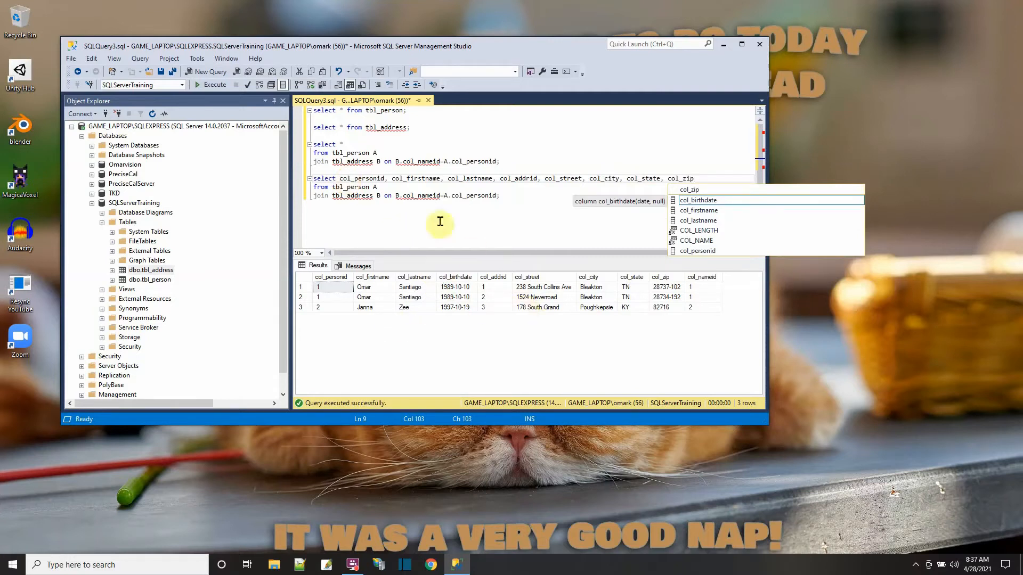
- Prefix col_personid, col_firstname and col_lastname in the second join statement with the table alias A
{"action": "left_click", "coordinate": [339, 180]}
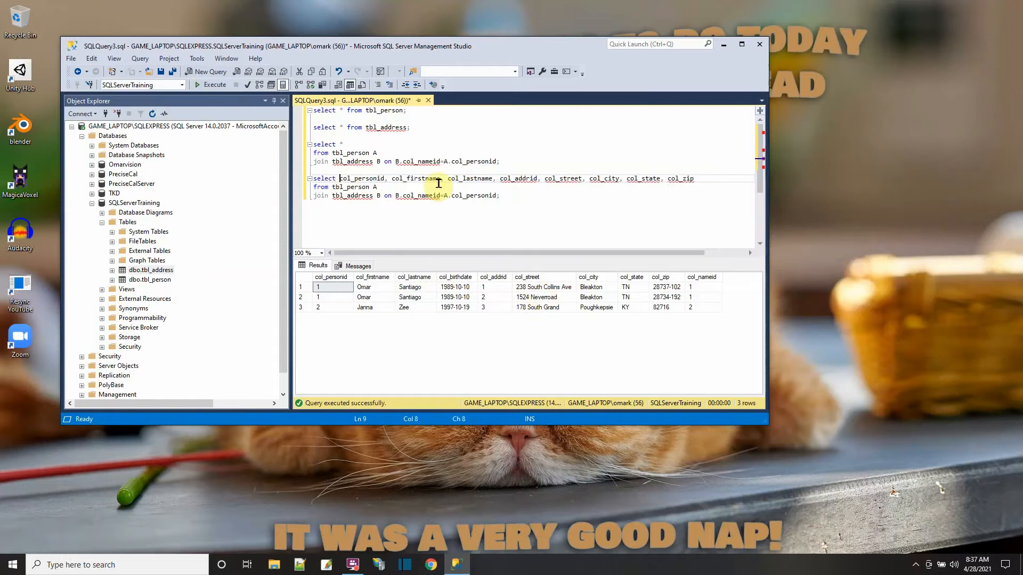
{"action": "type", "text": "A."}
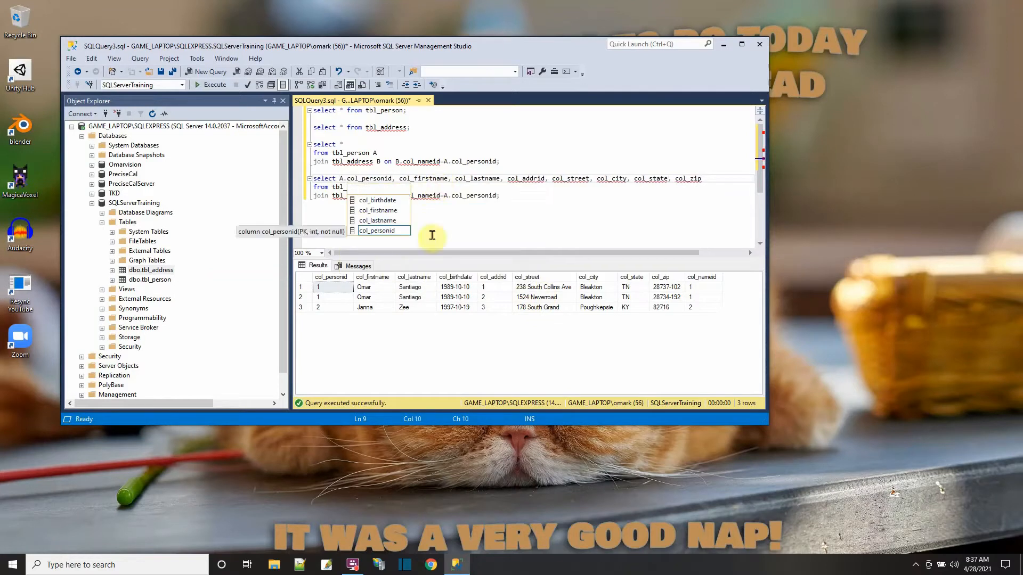
{"action": "left_click", "coordinate": [438, 195]}
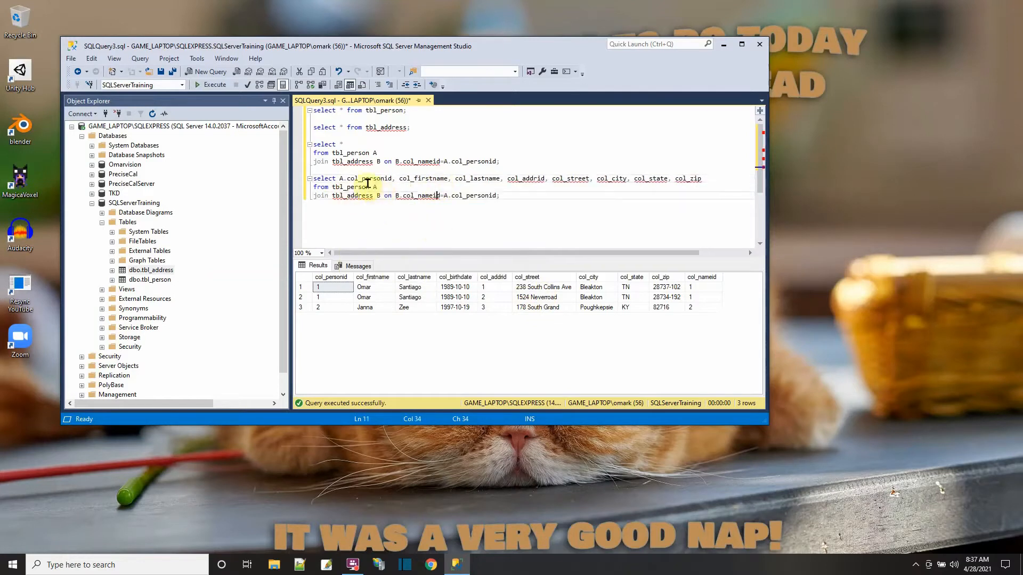
{"action": "left_click", "coordinate": [399, 179]}
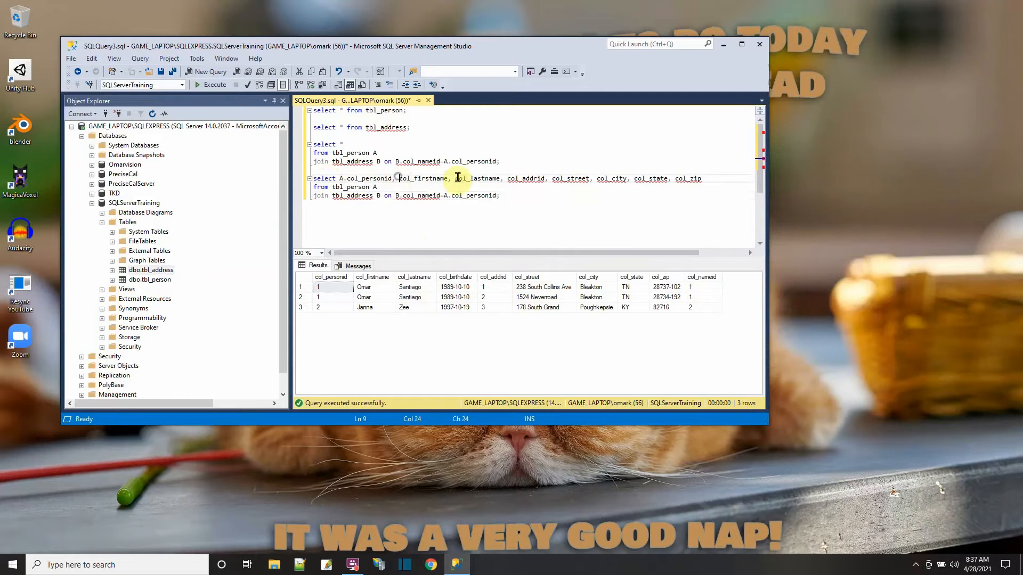
{"action": "type", "text": "A."}
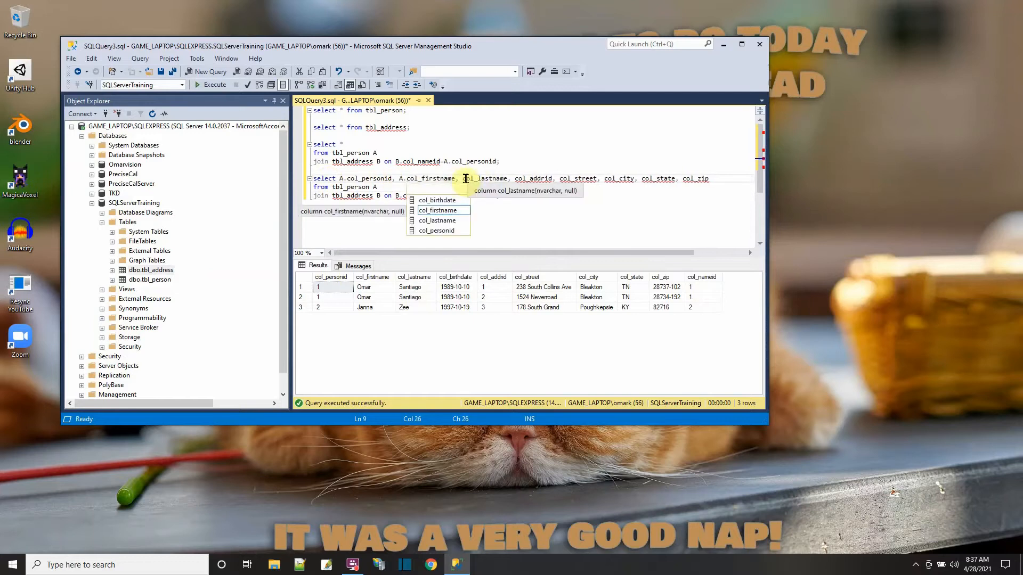
{"action": "left_click", "coordinate": [464, 179]}
{"action": "type", "text": "A."}
- Move the address columns of the second join onto their own line and prefix each, from col_addrid to col_zip, with alias B
{"action": "left_click", "coordinate": [522, 179]}
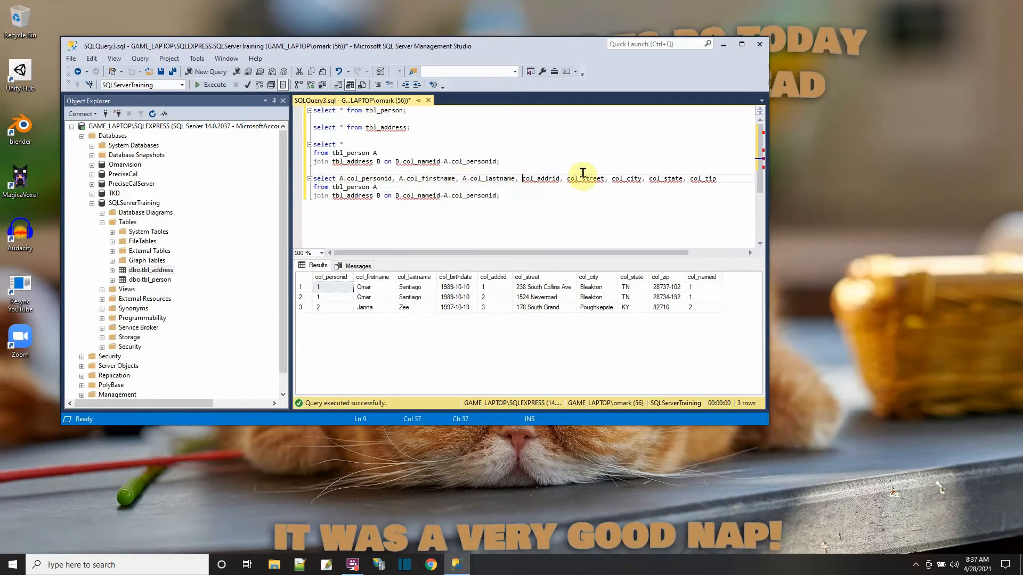
{"action": "left_click", "coordinate": [515, 179]}
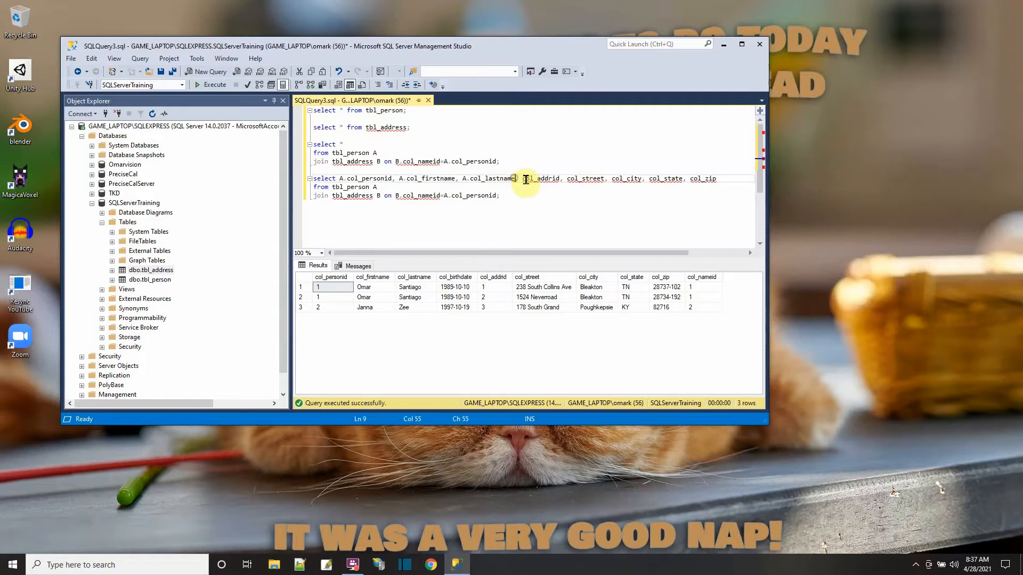
{"action": "key", "text": "Return"}
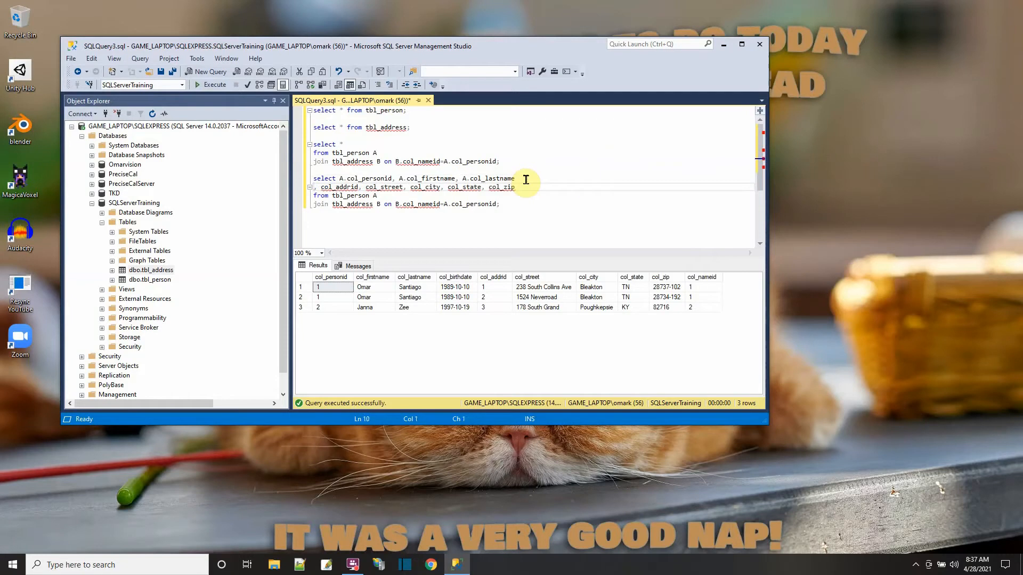
{"action": "left_click", "coordinate": [321, 187]}
{"action": "type", "text": "B."}
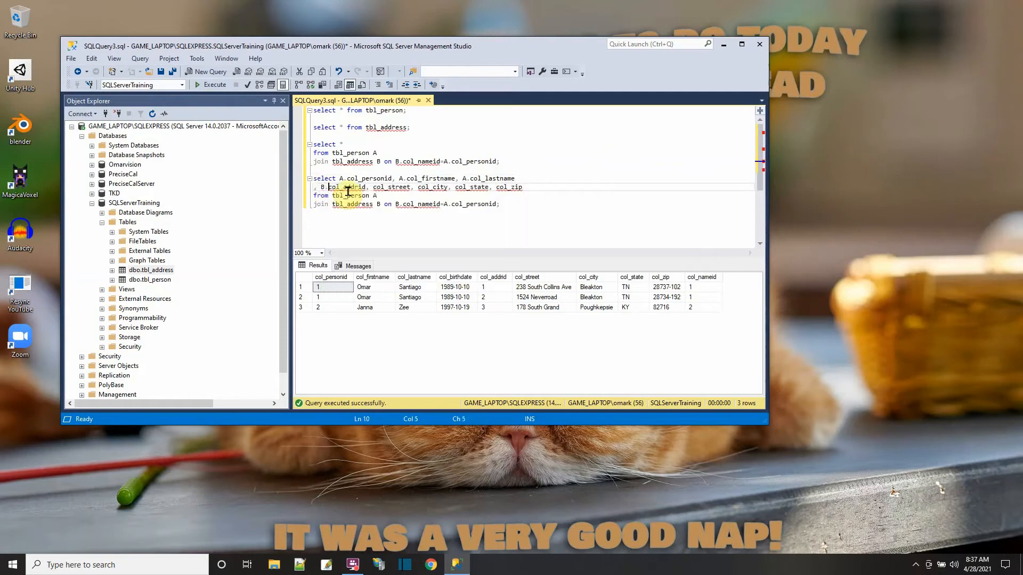
{"action": "left_click", "coordinate": [380, 188]}
{"action": "type", "text": "B."}
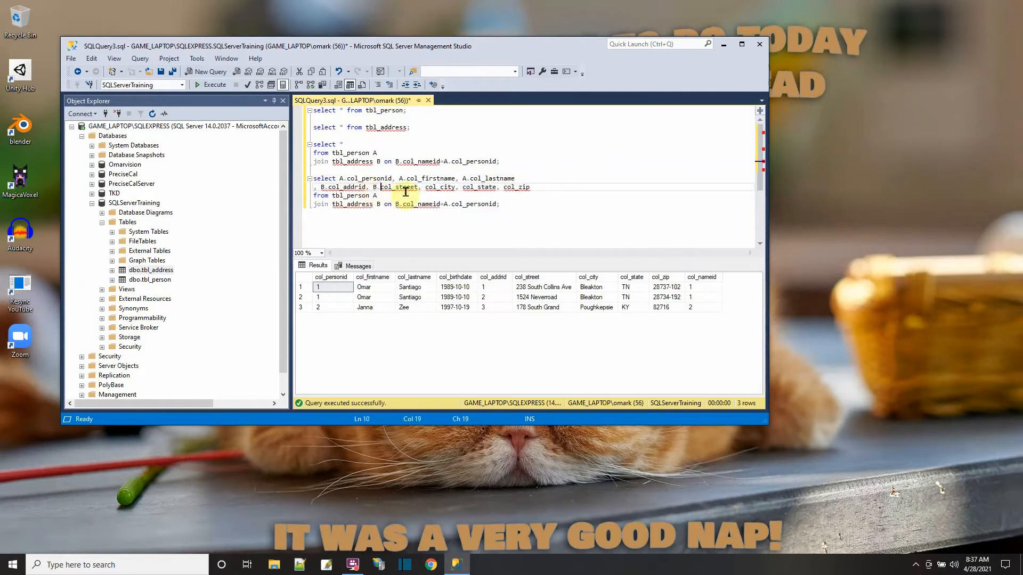
{"action": "left_click", "coordinate": [424, 188]}
{"action": "type", "text": "B."}
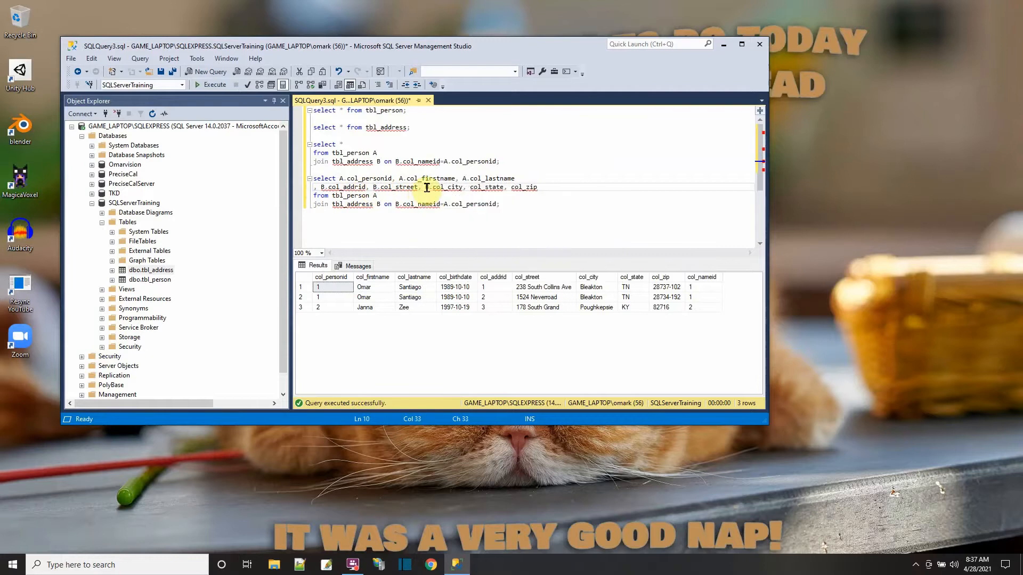
{"action": "left_click", "coordinate": [468, 188]}
{"action": "type", "text": "B."}
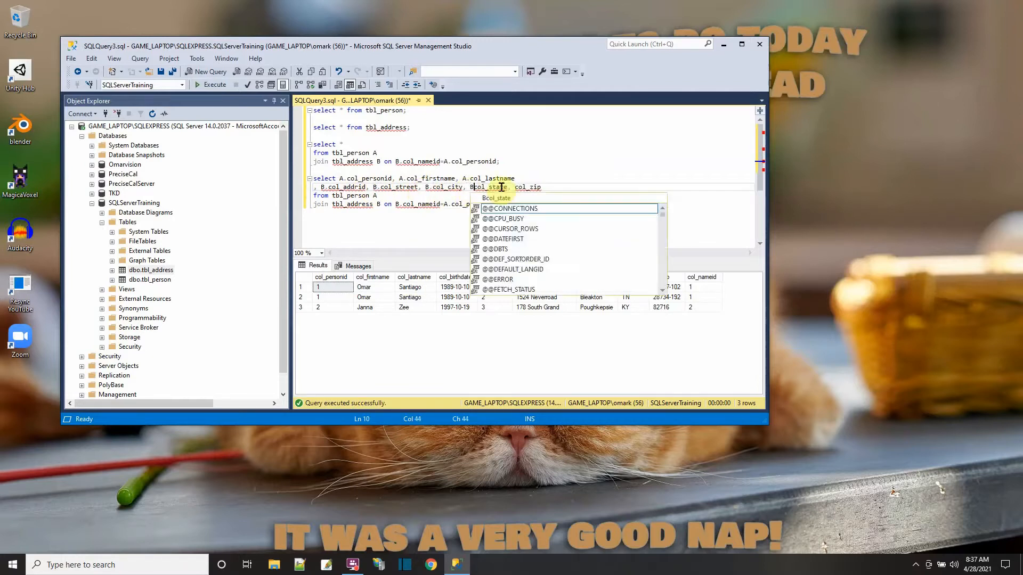
{"action": "left_click", "coordinate": [518, 188]}
{"action": "type", "text": "B."}
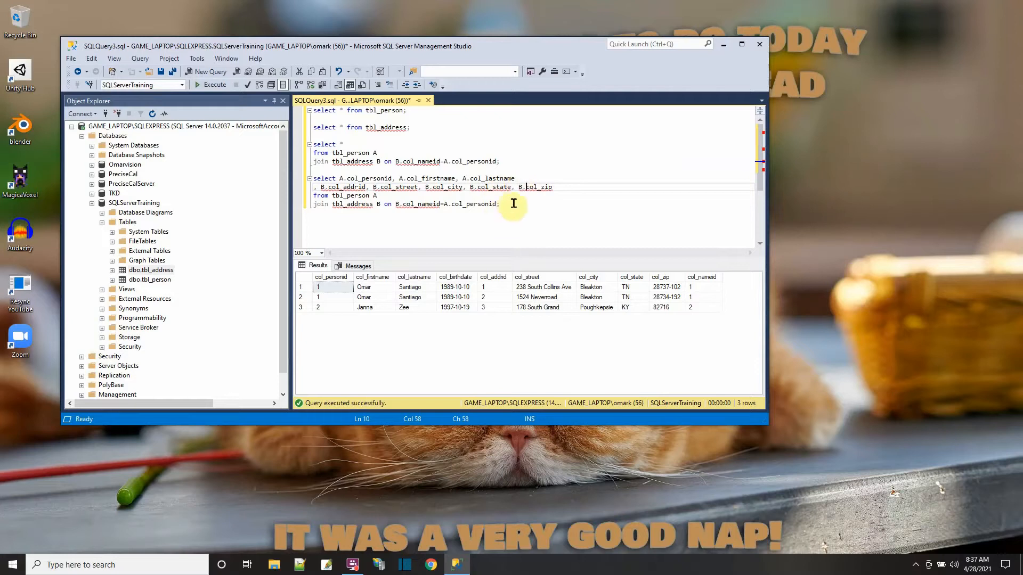
- Execute only the second join statement with the alias-prefixed column list
{"action": "left_click_drag", "start_coordinate": [515, 203], "coordinate": [281, 177]}
{"action": "left_click", "coordinate": [210, 85]}
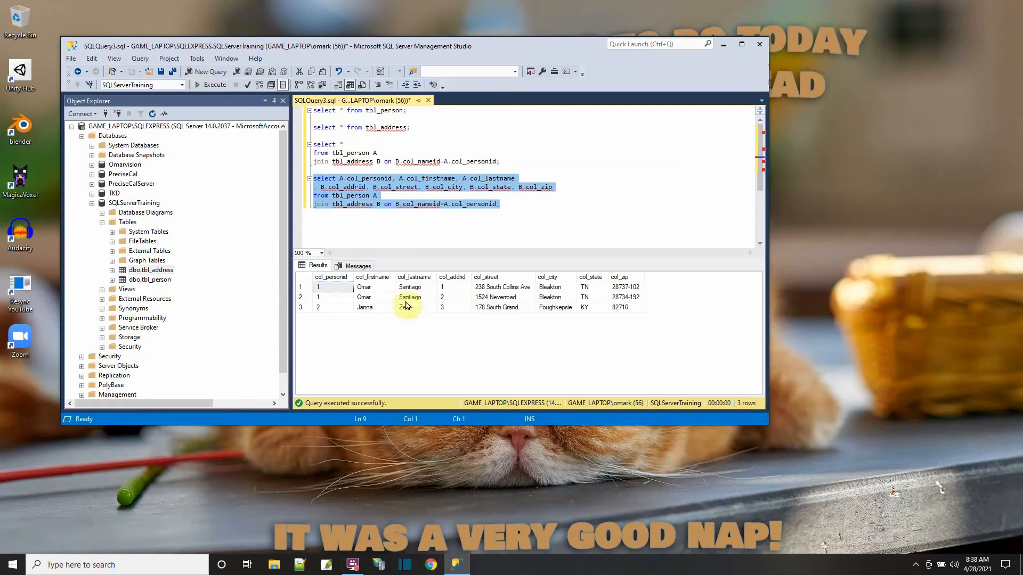
{"action": "left_click", "coordinate": [377, 204]}
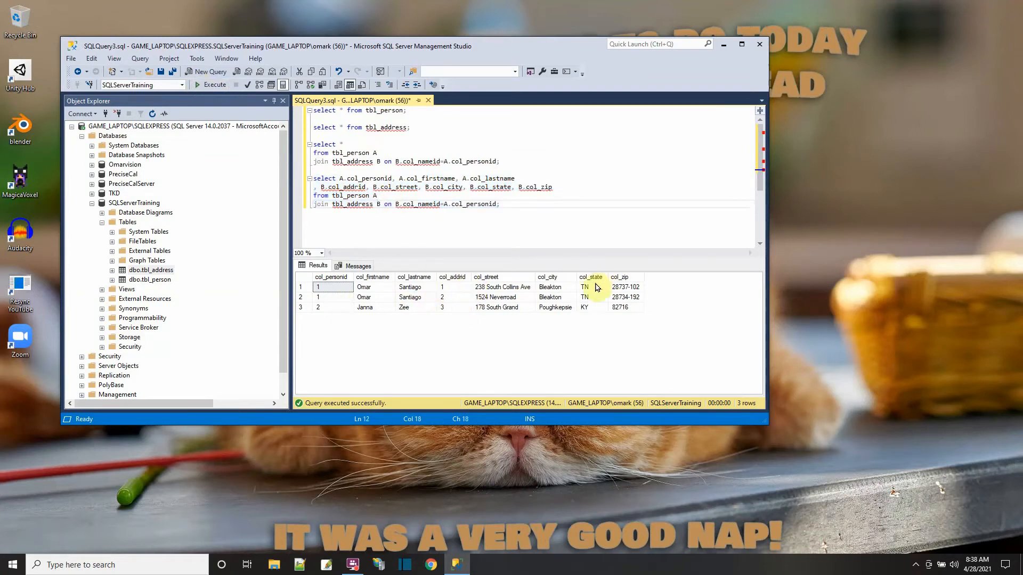
- Create a new database diagram in SQLServerTraining, including the required support objects, and add tbl_address and tbl_person to it
{"action": "left_click", "coordinate": [152, 279]}
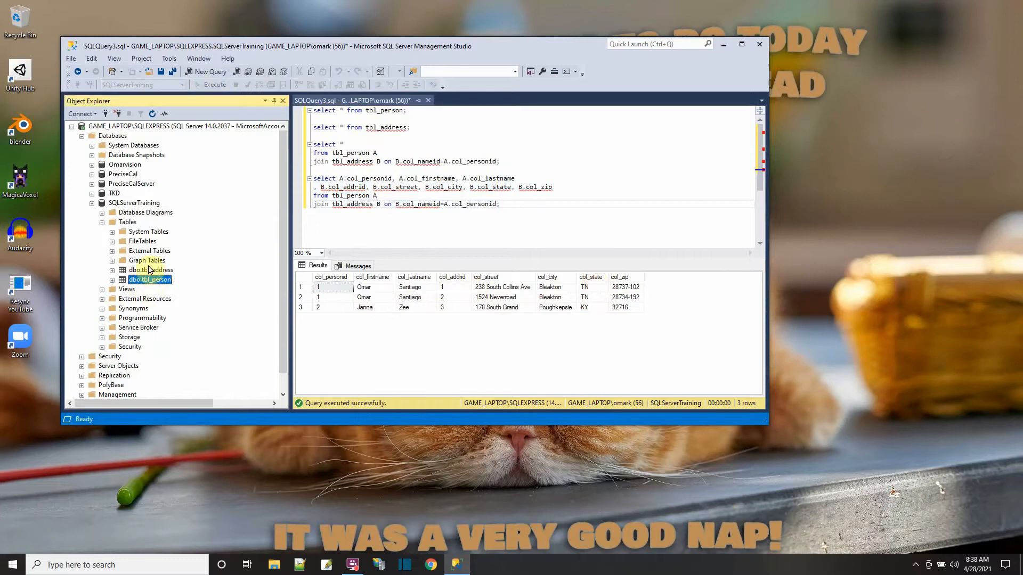
{"action": "right_click", "coordinate": [142, 214]}
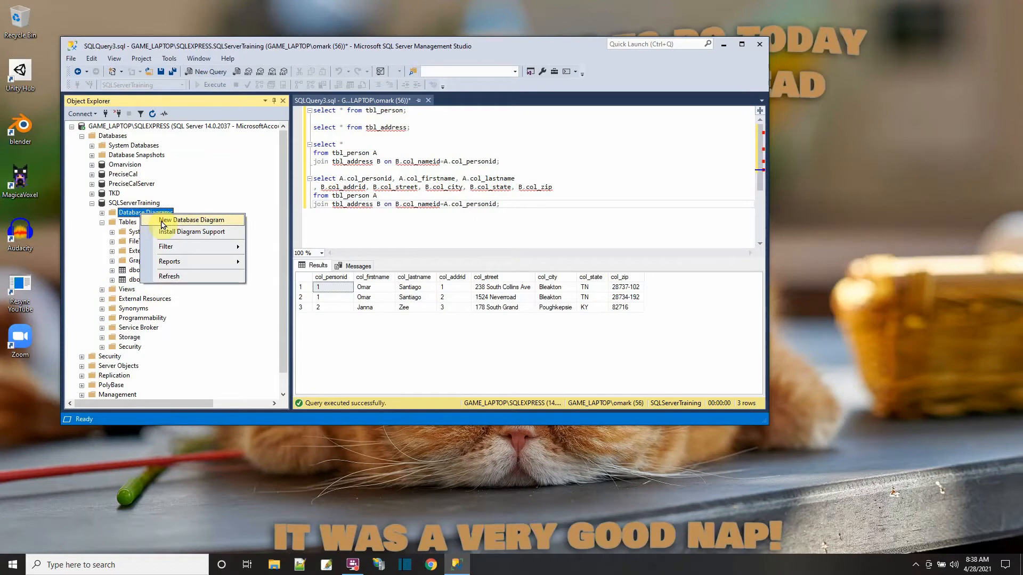
{"action": "left_click", "coordinate": [163, 221]}
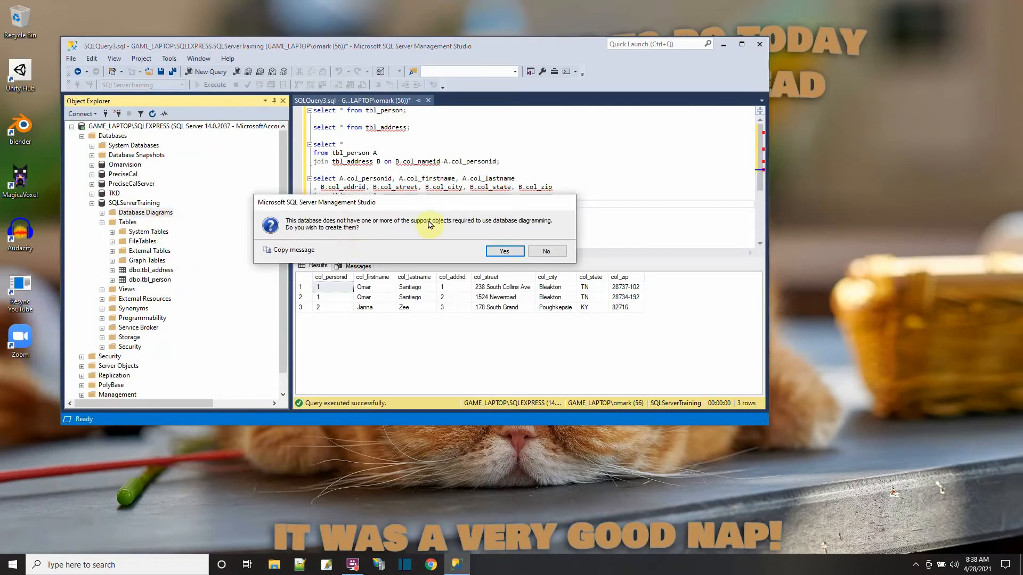
{"action": "left_click", "coordinate": [505, 251]}
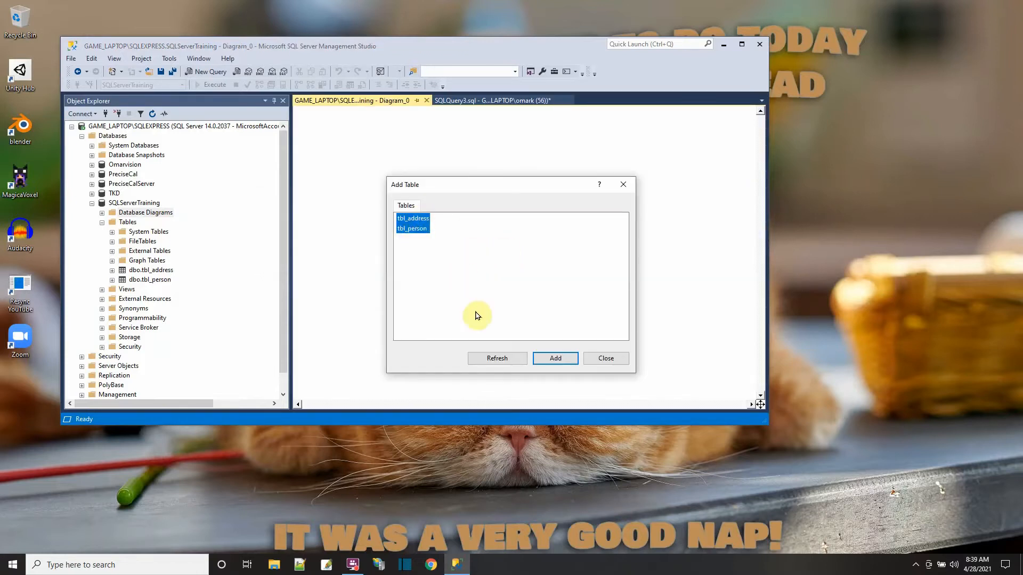
{"action": "left_click", "coordinate": [543, 361]}
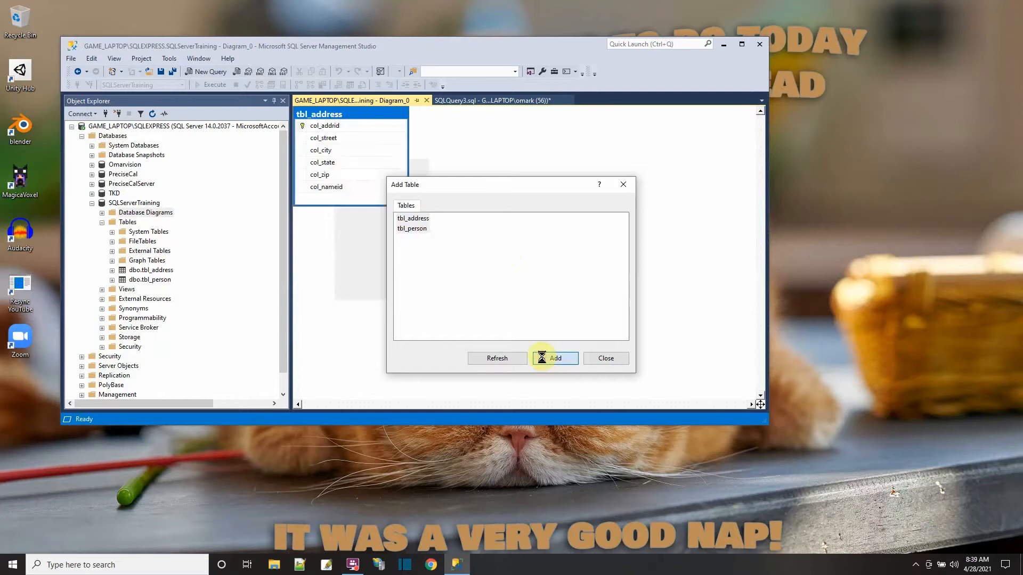
{"action": "left_click", "coordinate": [587, 358]}
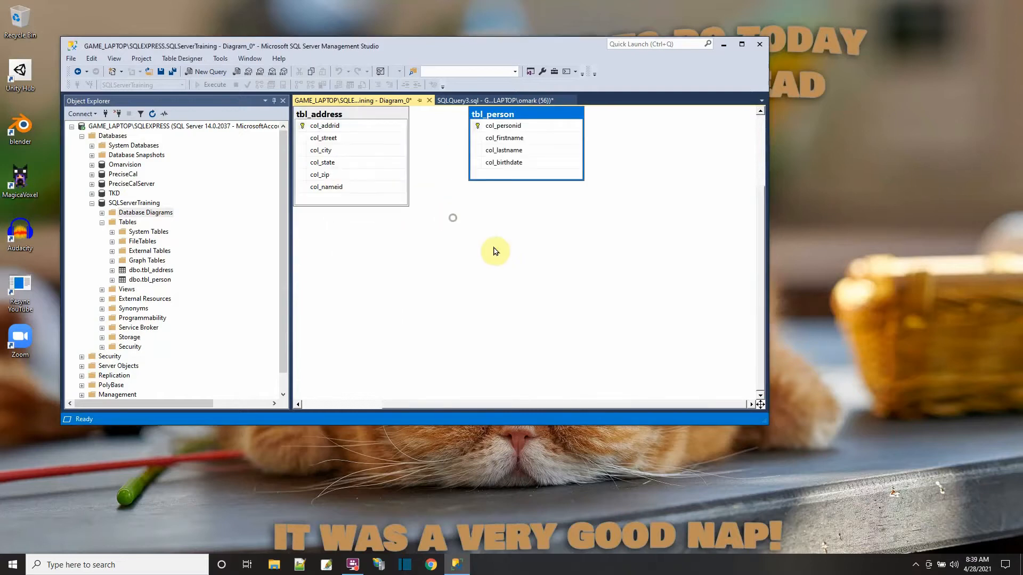
- Arrange the diagram with tbl_person to the left and tbl_address to the right, leaving a gap between them
{"action": "left_click_drag", "start_coordinate": [451, 220], "coordinate": [505, 266]}
{"action": "left_click_drag", "start_coordinate": [368, 116], "coordinate": [421, 184]}
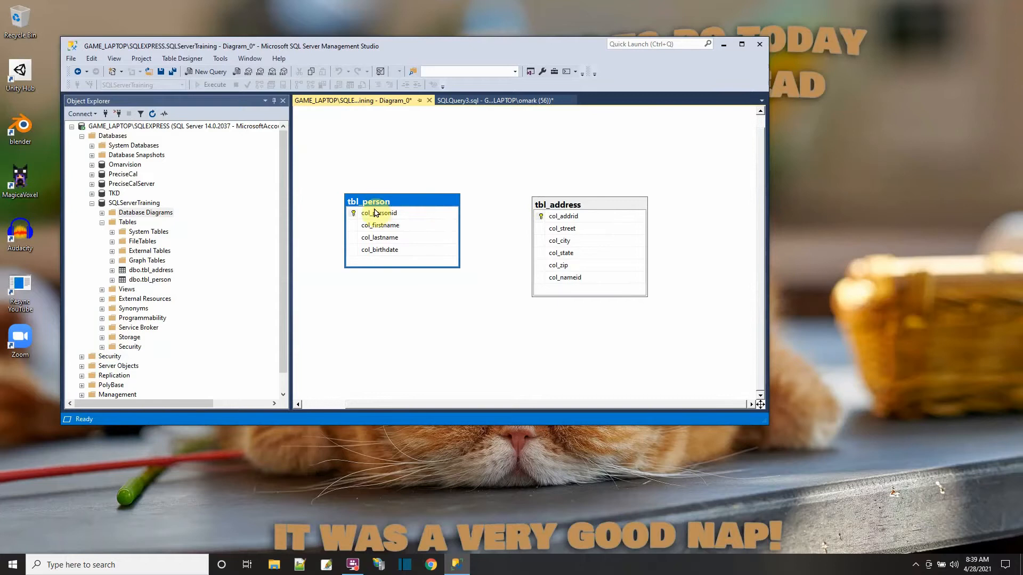
{"action": "left_click_drag", "start_coordinate": [560, 203], "coordinate": [575, 198]}
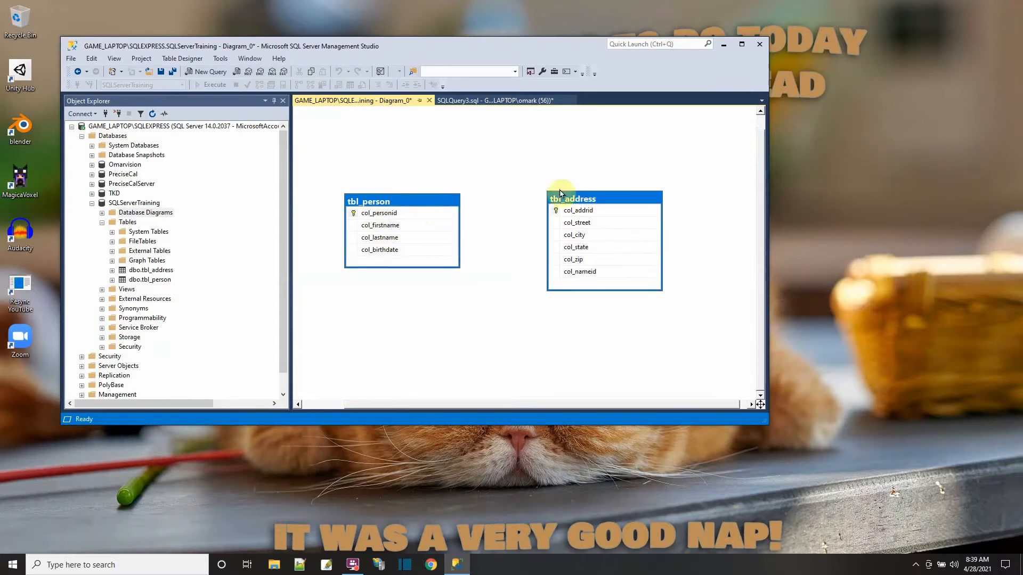
- Switch both diagram tables to the Standard table view with data types and Allow Nulls
{"action": "right_click", "coordinate": [450, 204]}
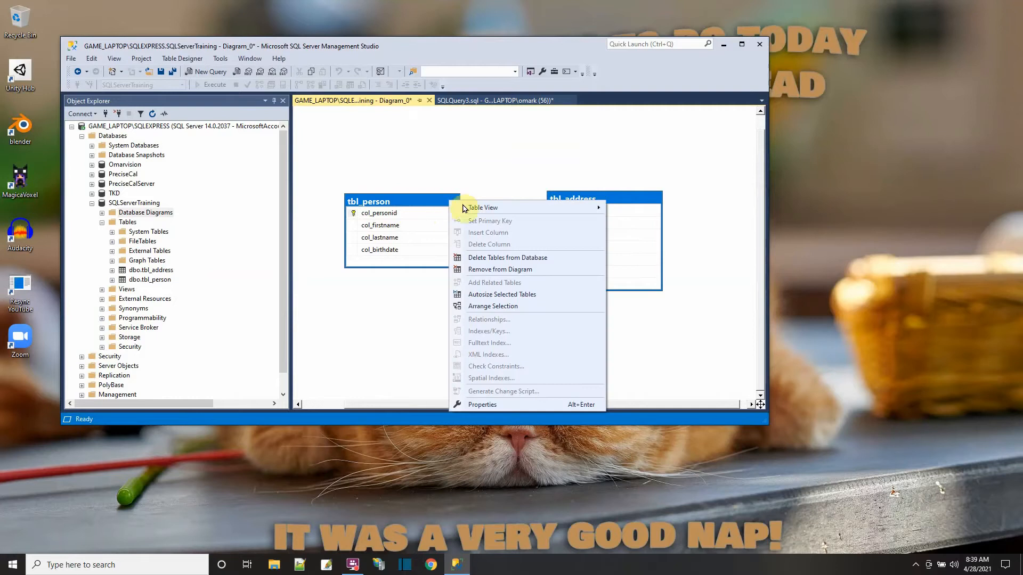
{"action": "mouse_move", "coordinate": [471, 210]}
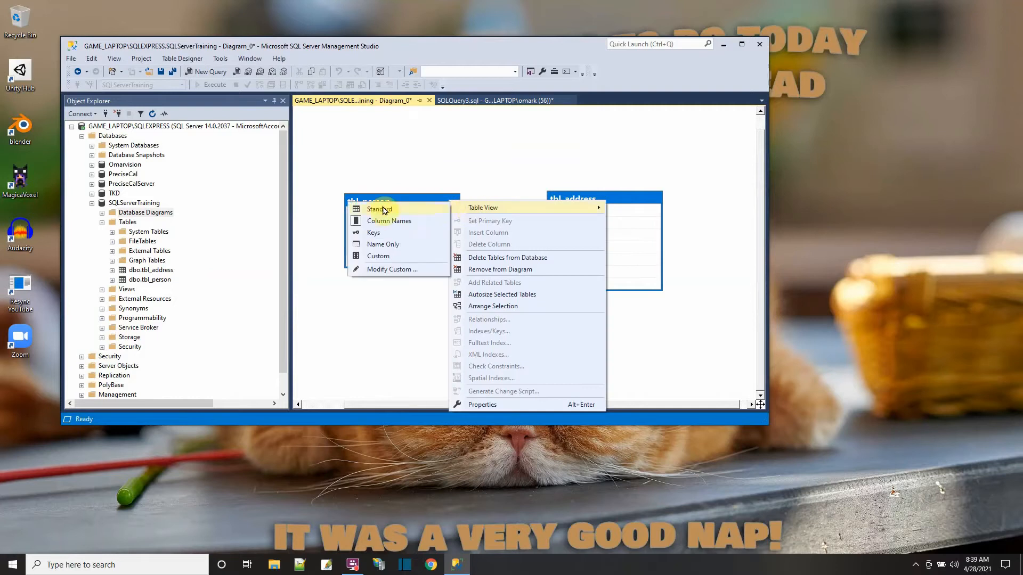
{"action": "left_click", "coordinate": [384, 211]}
{"action": "left_click_drag", "start_coordinate": [446, 204], "coordinate": [394, 198]}
{"action": "left_click", "coordinate": [516, 155]}
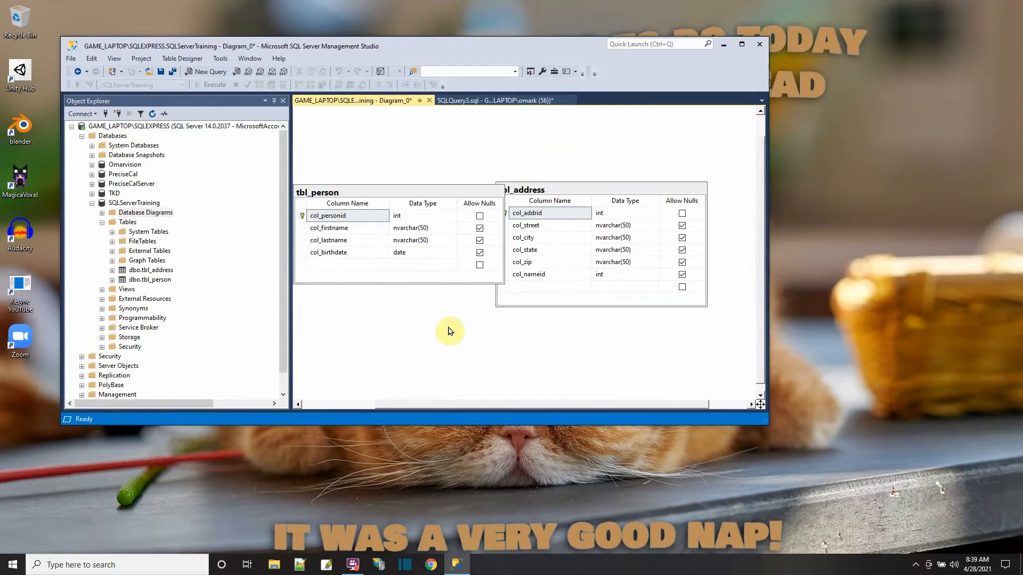
- Separate the overlapping diagram tables by placing tbl_person above tbl_address
{"action": "scroll", "coordinate": [449, 331], "scroll_direction": "up", "scroll_amount": 1}
{"action": "scroll", "coordinate": [450, 332], "scroll_direction": "down", "scroll_amount": 2}
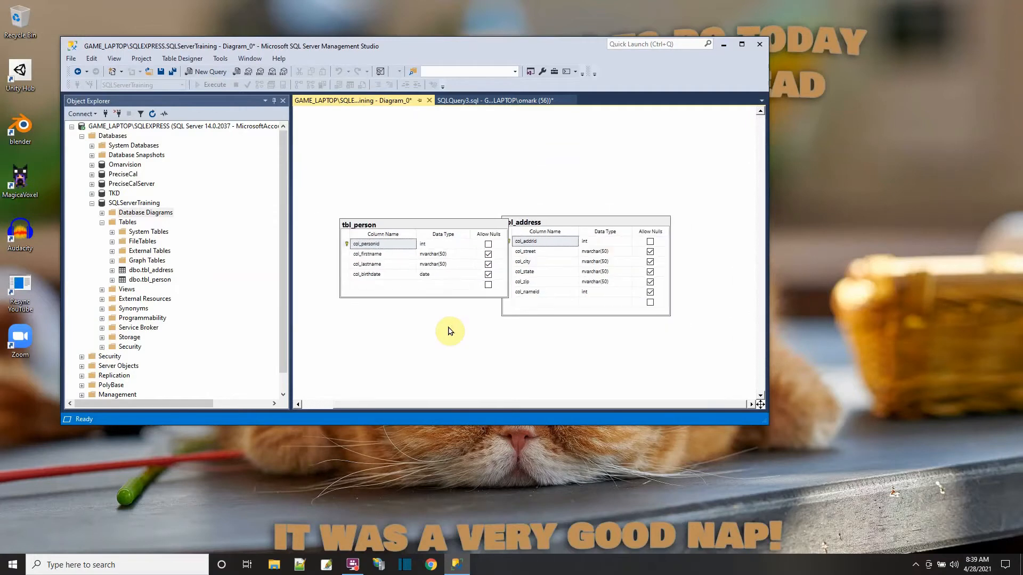
{"action": "scroll", "coordinate": [451, 332], "scroll_direction": "up", "scroll_amount": 4}
{"action": "scroll", "coordinate": [450, 331], "scroll_direction": "down", "scroll_amount": 5}
{"action": "scroll", "coordinate": [450, 331], "scroll_direction": "up", "scroll_amount": 2}
{"action": "scroll", "coordinate": [449, 331], "scroll_direction": "down", "scroll_amount": 1}
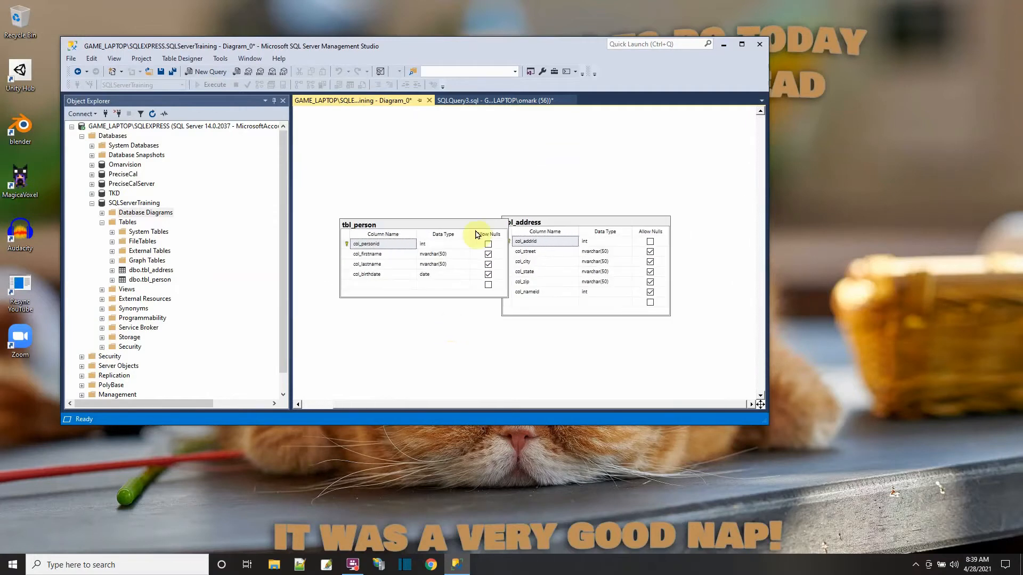
{"action": "left_click_drag", "start_coordinate": [474, 227], "coordinate": [461, 140]}
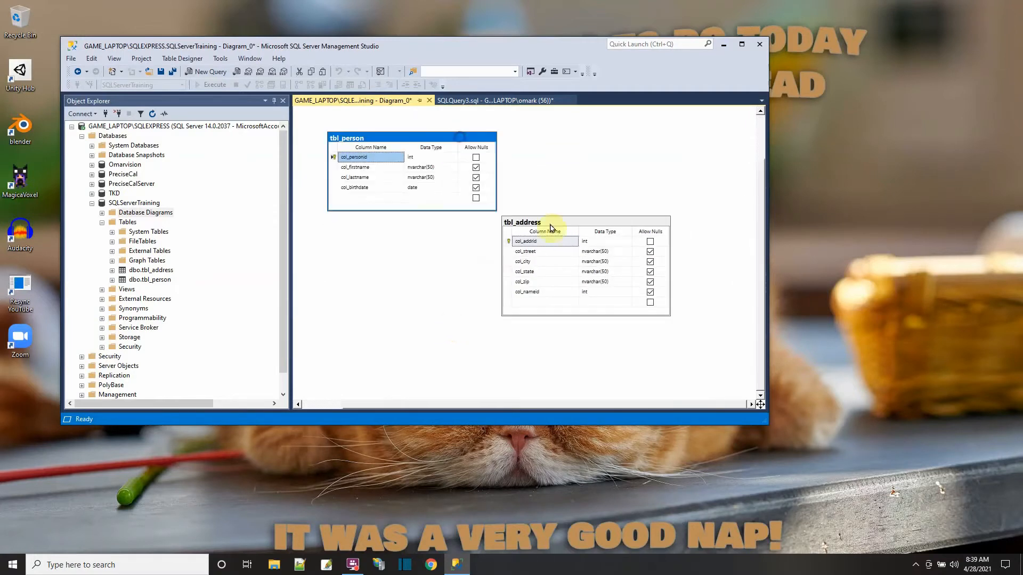
{"action": "left_click_drag", "start_coordinate": [564, 227], "coordinate": [467, 276]}
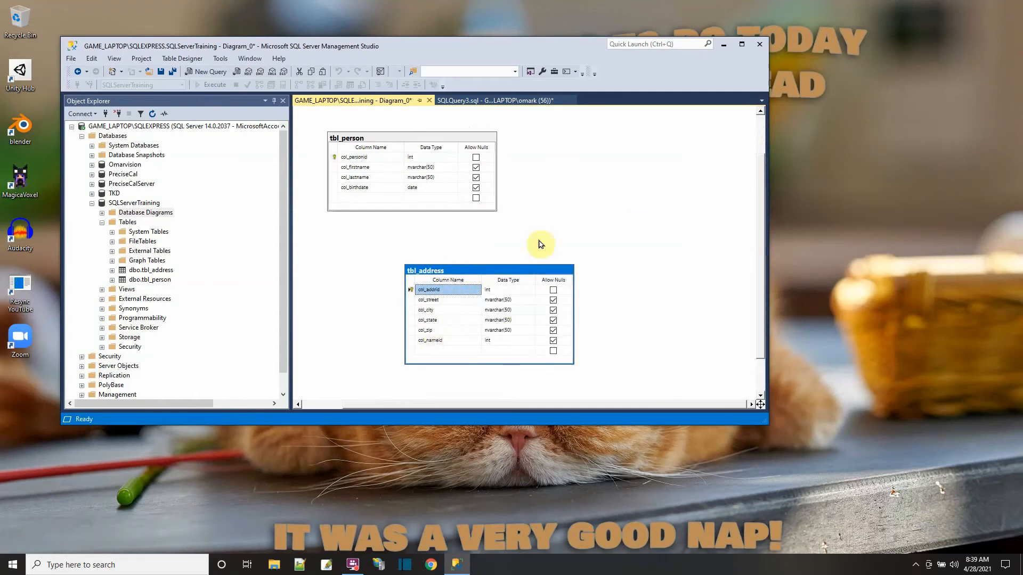
- Create a foreign key relationship linking col_nameid in tbl_address to col_personid in tbl_person, and shift tbl_address slightly to the right
{"action": "left_click", "coordinate": [412, 342]}
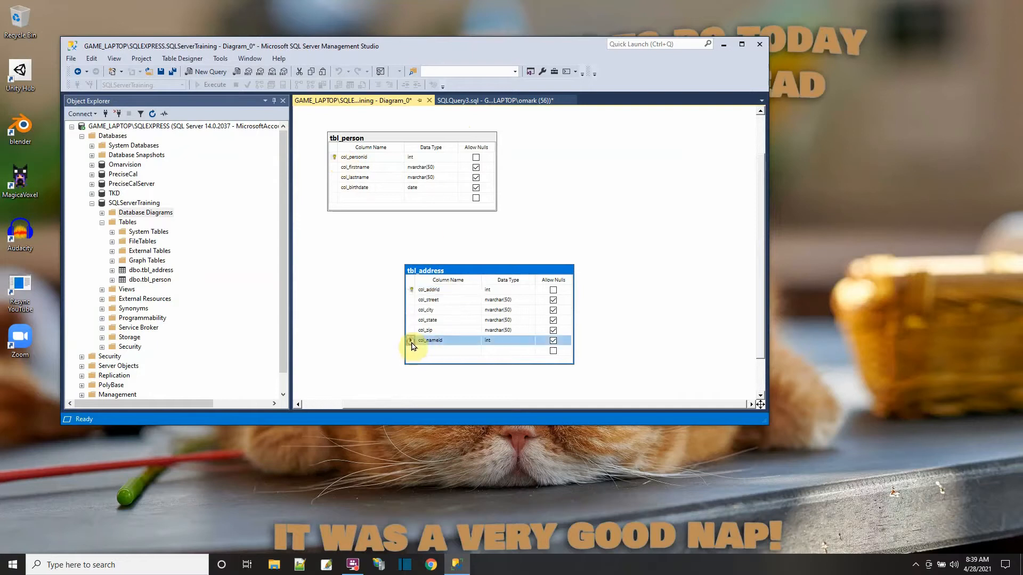
{"action": "left_click_drag", "start_coordinate": [412, 344], "coordinate": [344, 160]}
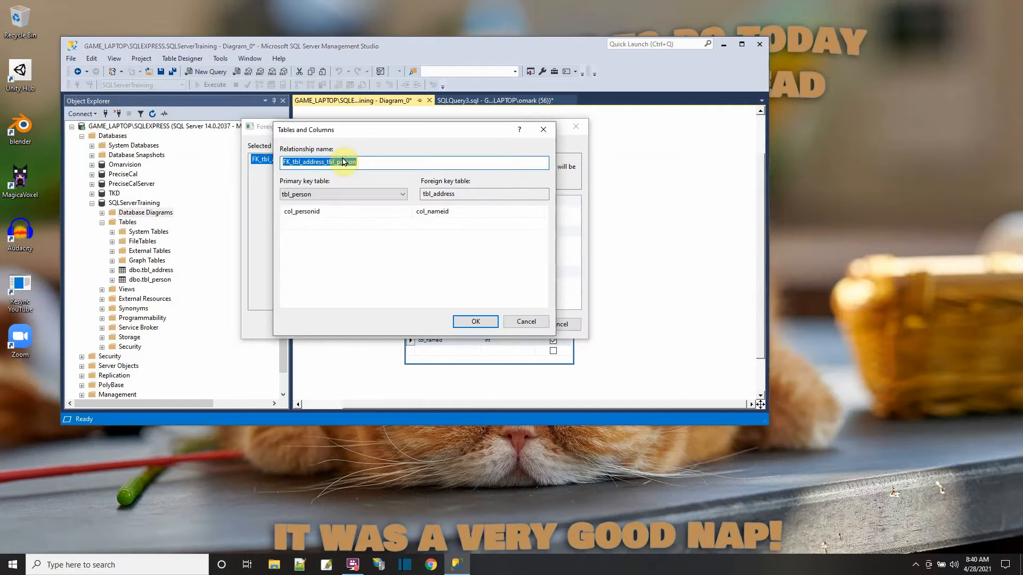
{"action": "left_click", "coordinate": [468, 321]}
{"action": "left_click", "coordinate": [506, 325]}
{"action": "left_click_drag", "start_coordinate": [539, 256], "coordinate": [516, 292]}
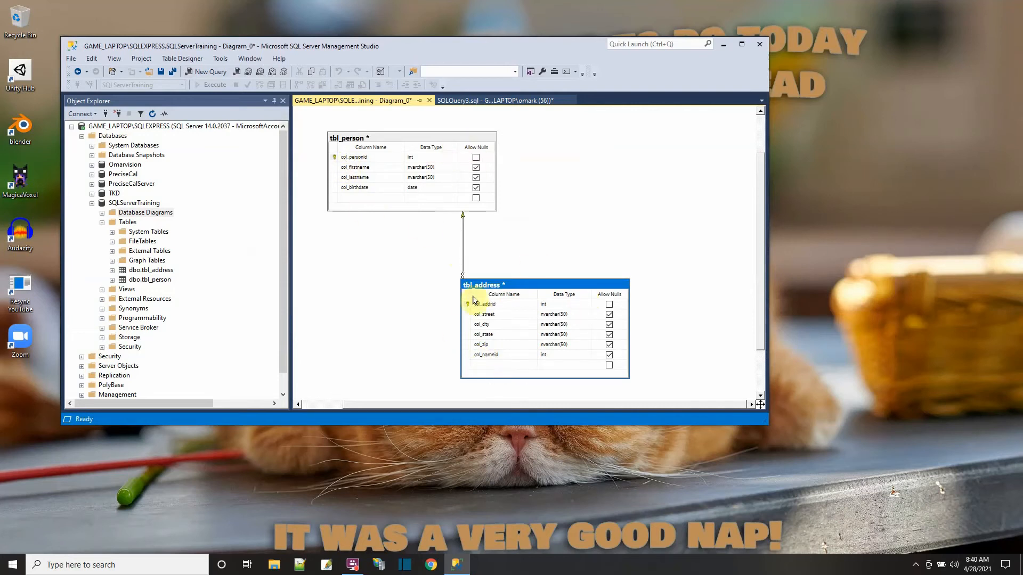
- Save the diagram under the suggested name Diagram_0 and close it
{"action": "left_click", "coordinate": [161, 71]}
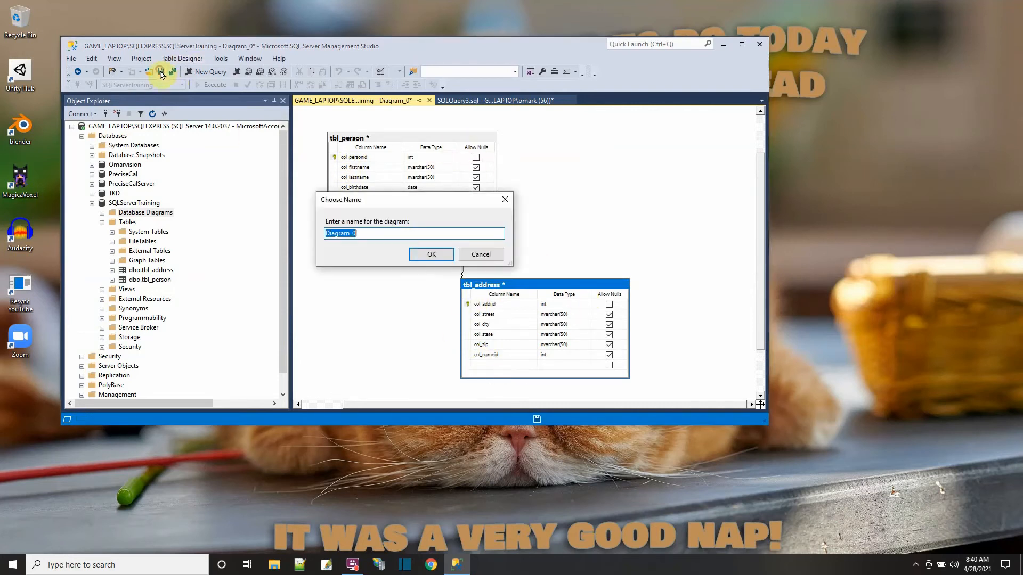
{"action": "left_click", "coordinate": [431, 254]}
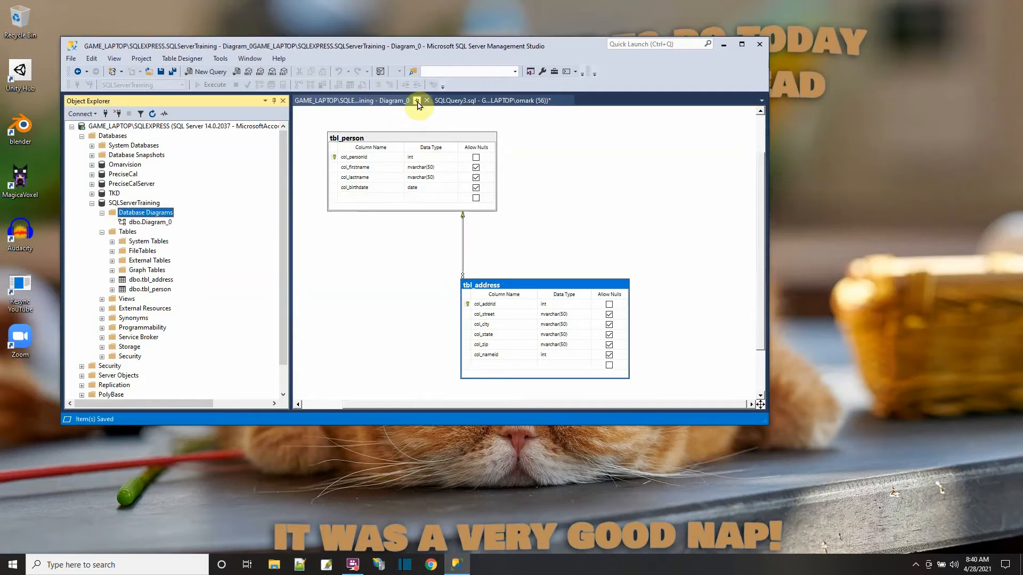
{"action": "left_click", "coordinate": [429, 100]}
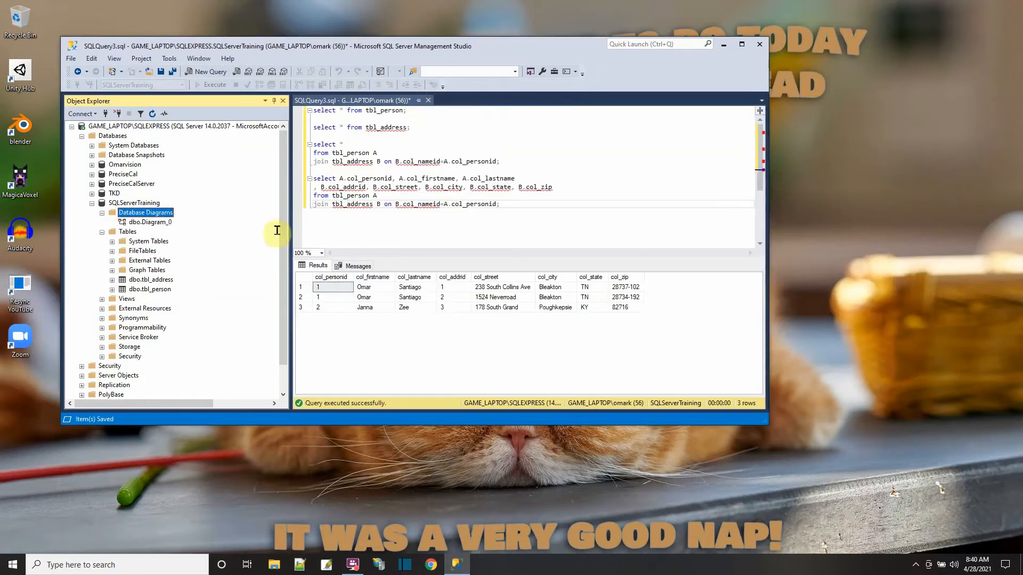
- Open the top 200 rows of tbl_address for editing and fill in the street, city and state of a new row
{"action": "right_click", "coordinate": [170, 281]}
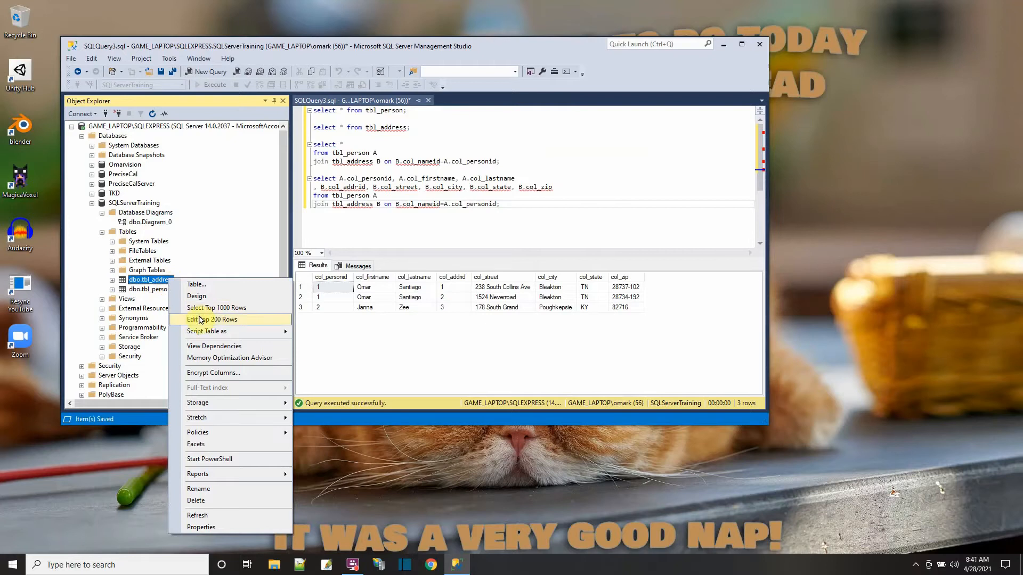
{"action": "left_click", "coordinate": [201, 319]}
{"action": "left_click", "coordinate": [387, 159]}
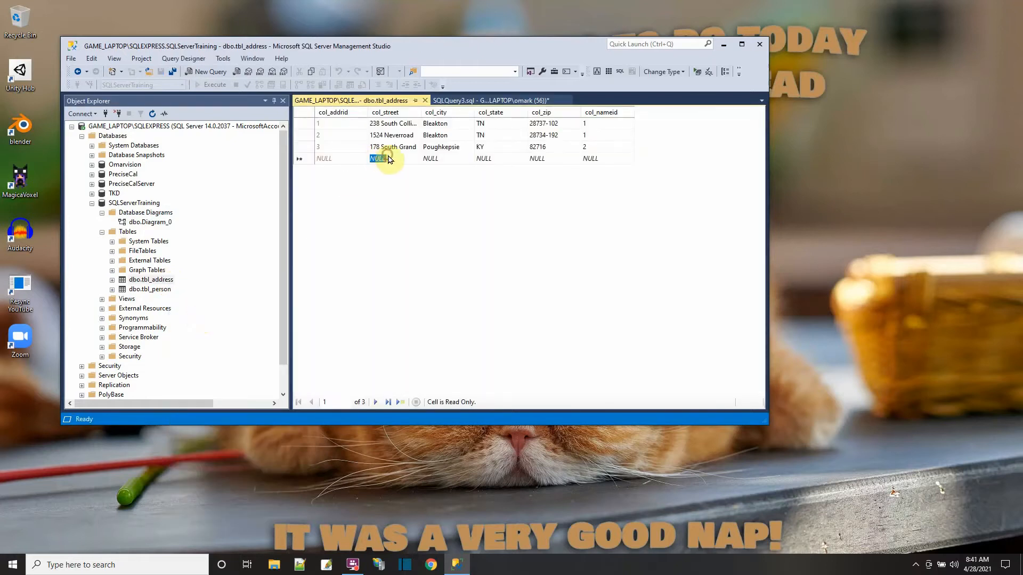
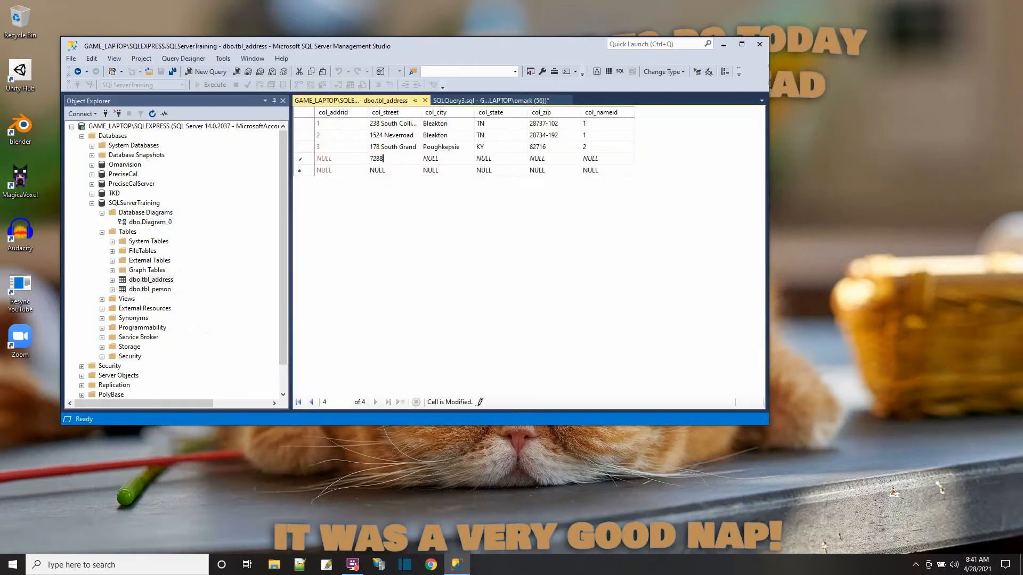
{"action": "key", "text": "Tab"}
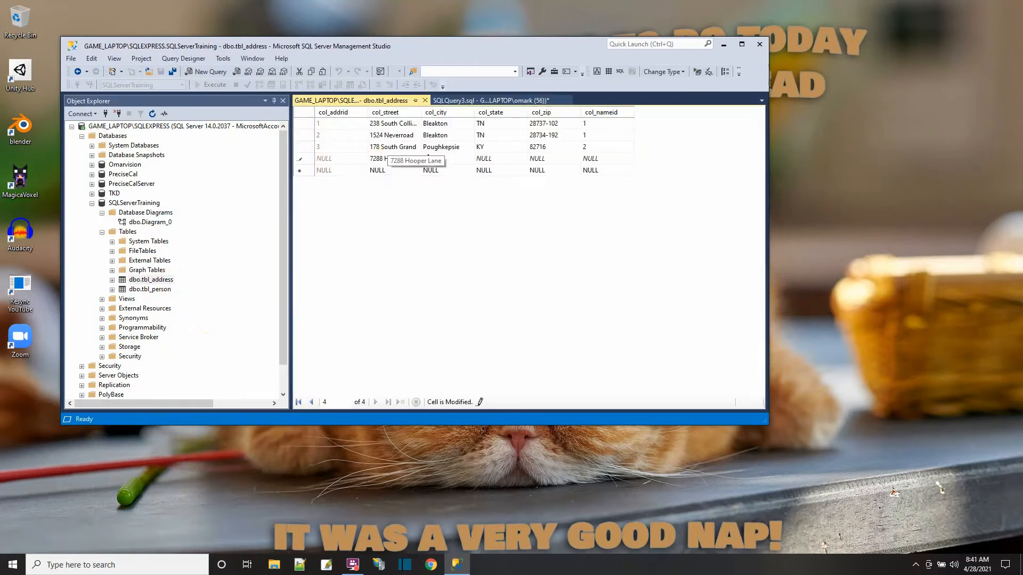
{"action": "type", "text": "Albany"}
{"action": "key", "text": "Tab"}
{"action": "type", "text": "NY"}
{"action": "key", "text": "Tab"}
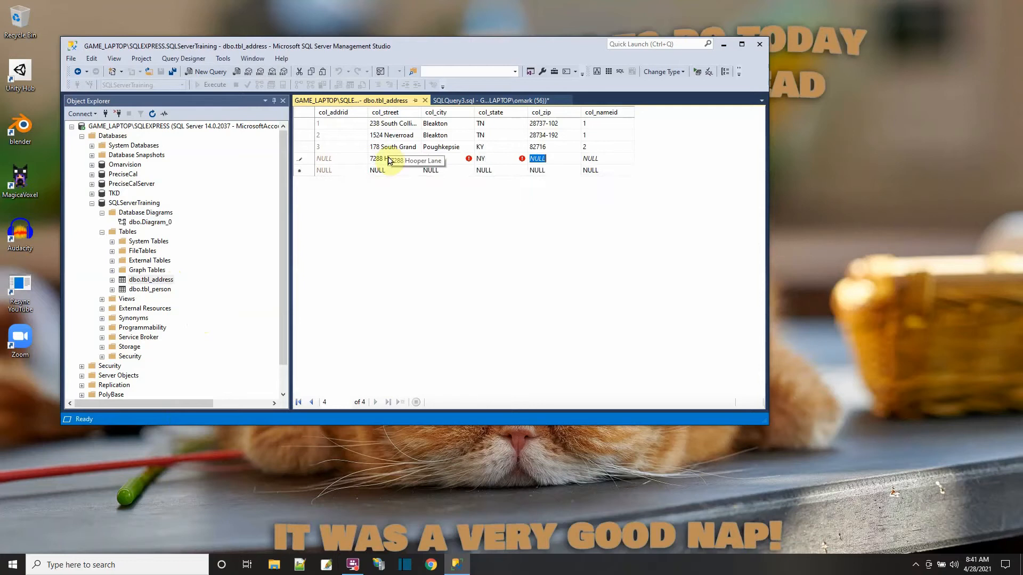
- Fill in the new row's zip, set its col_nameid to 99 and try to commit the row
{"action": "type", "text": "29918"}
{"action": "key", "text": "Tab"}
{"action": "type", "text": "99"}
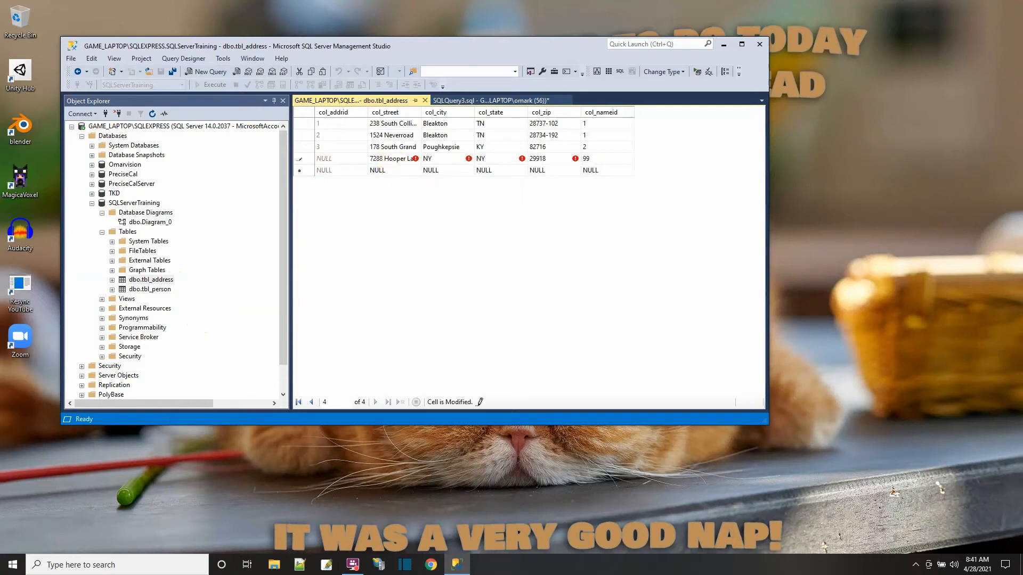
{"action": "key", "text": "Return"}
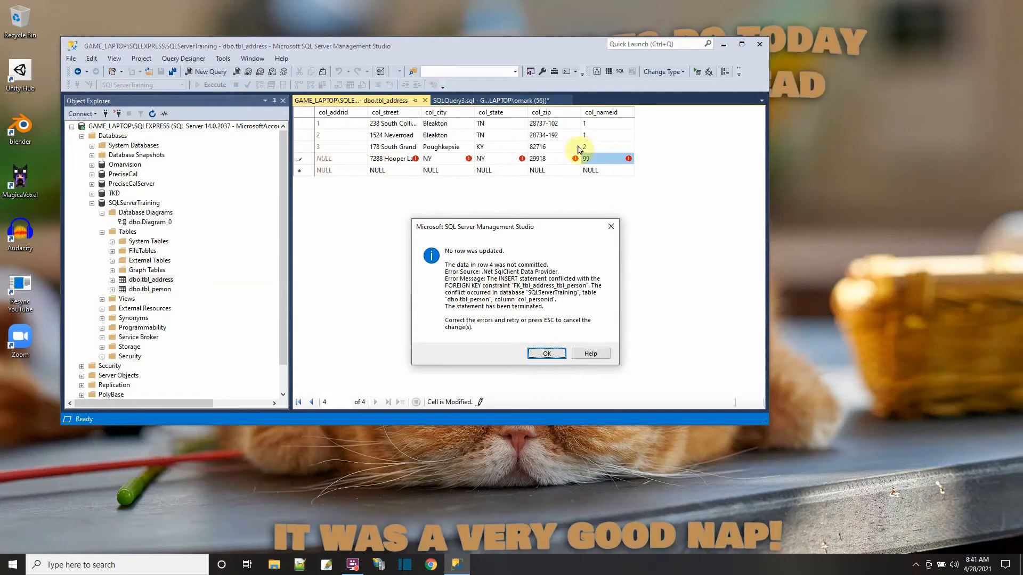
{"action": "left_click", "coordinate": [547, 353]}
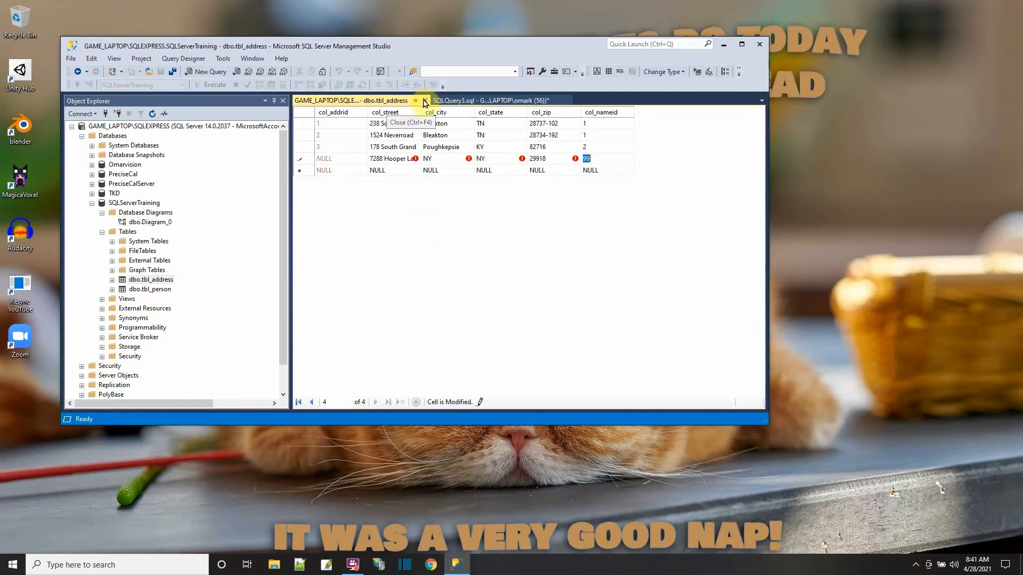
- Discard the uncommitted row in tbl_address and close the row editor
{"action": "key", "text": "Escape"}
{"action": "key", "text": "Escape"}
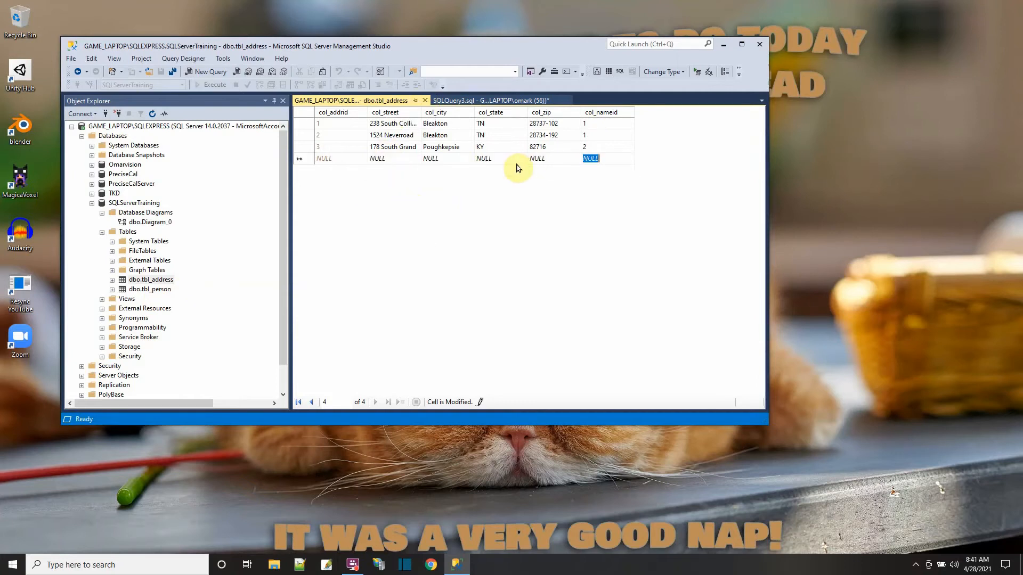
{"action": "left_click", "coordinate": [424, 100]}
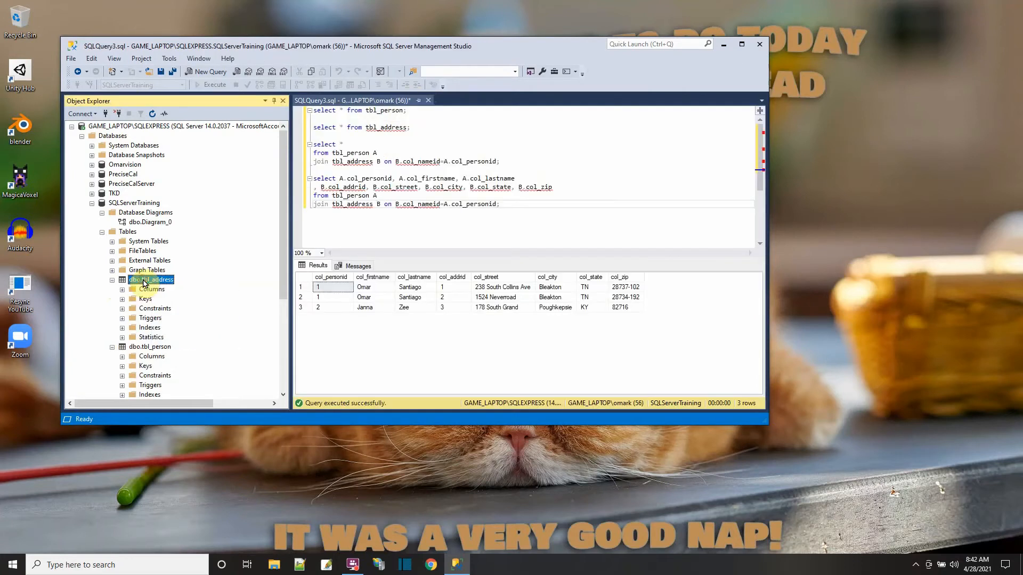
- Rename the col_nameid column of tbl_address to col_personid in the table design, then save and close the design
{"action": "right_click", "coordinate": [142, 282]}
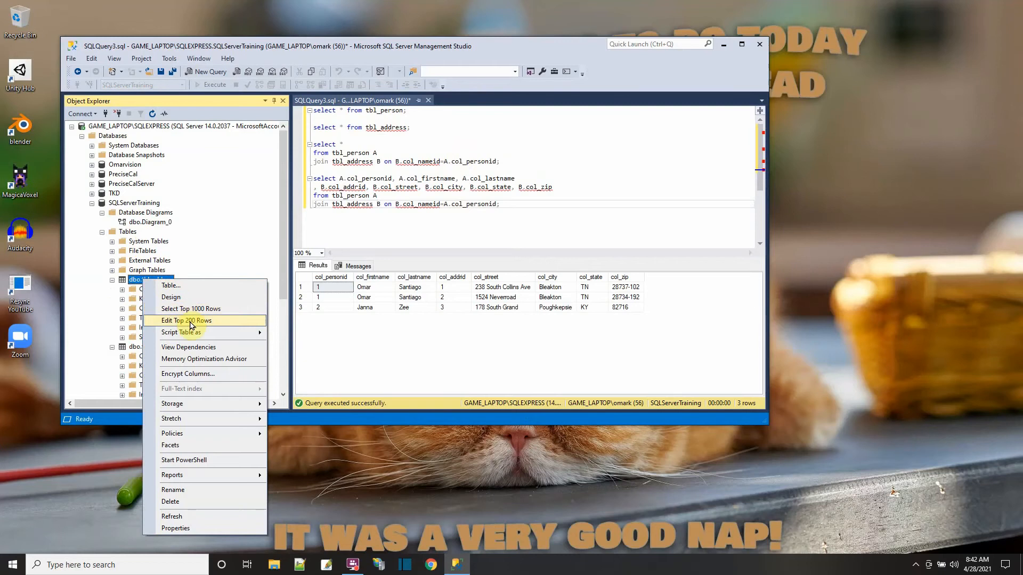
{"action": "left_click", "coordinate": [181, 298]}
{"action": "left_click", "coordinate": [324, 185]}
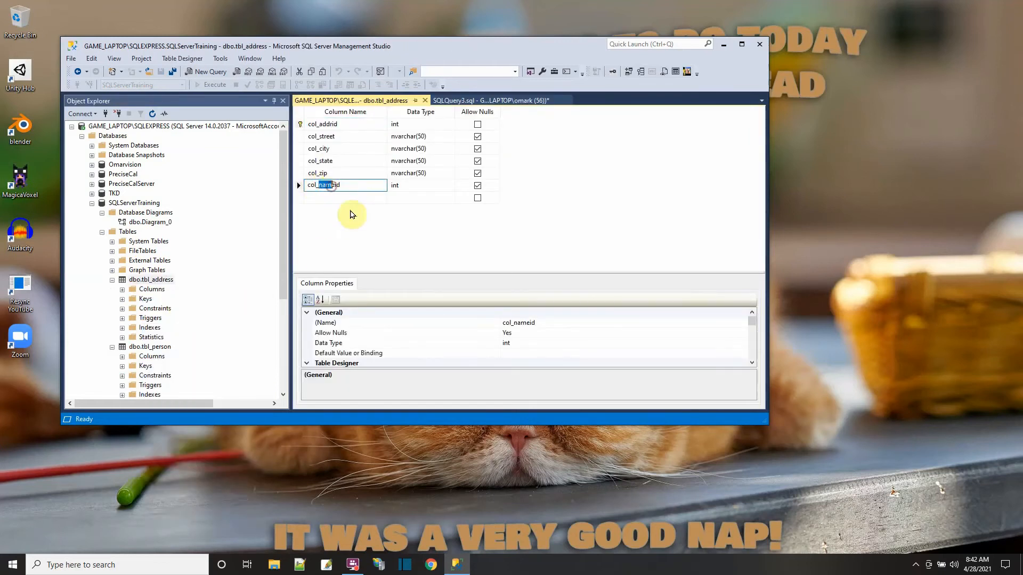
{"action": "type", "text": "person"}
{"action": "key", "text": "Return"}
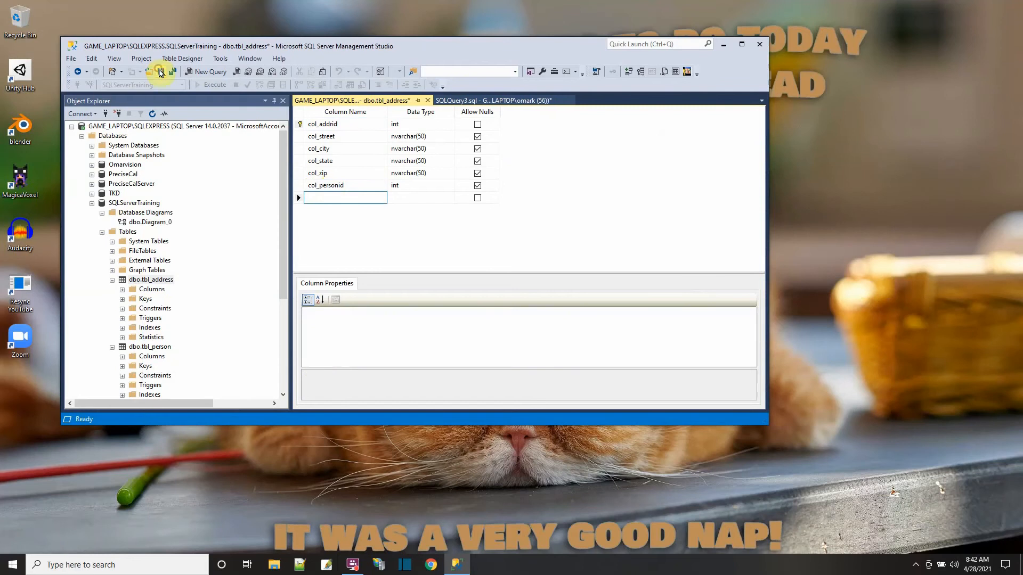
{"action": "left_click", "coordinate": [161, 72]}
{"action": "left_click", "coordinate": [425, 100]}
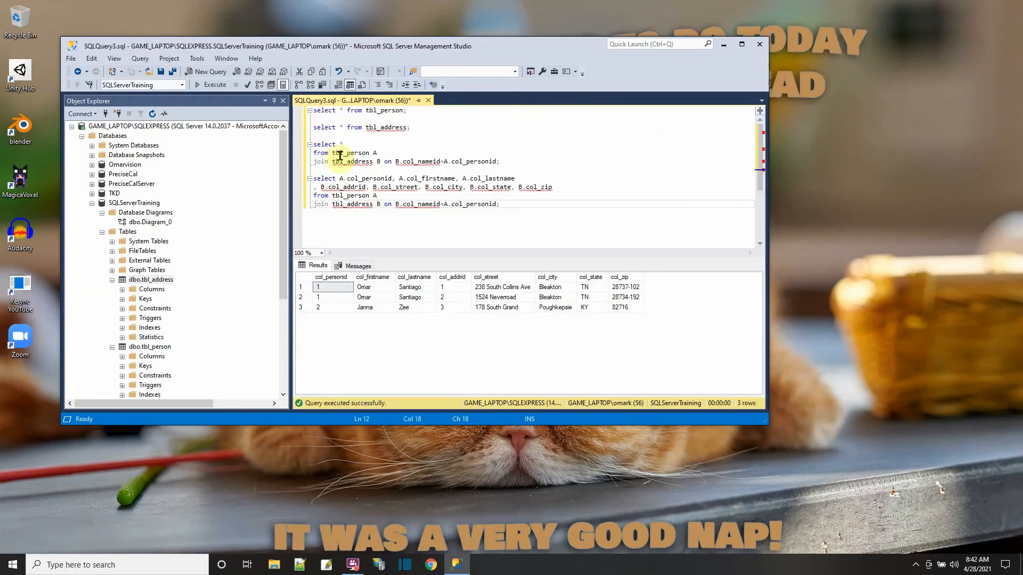
- Expand the columns of tbl_address and tbl_person to compare their col_personid fields
{"action": "left_click", "coordinate": [122, 289]}
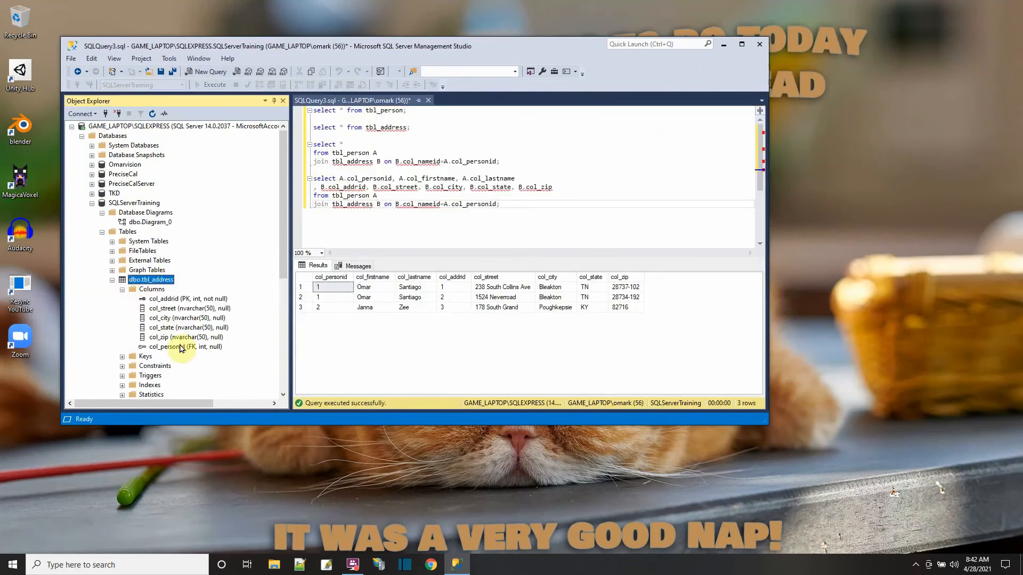
{"action": "scroll", "coordinate": [183, 347], "scroll_direction": "down", "scroll_amount": 3}
{"action": "left_click", "coordinate": [122, 328]}
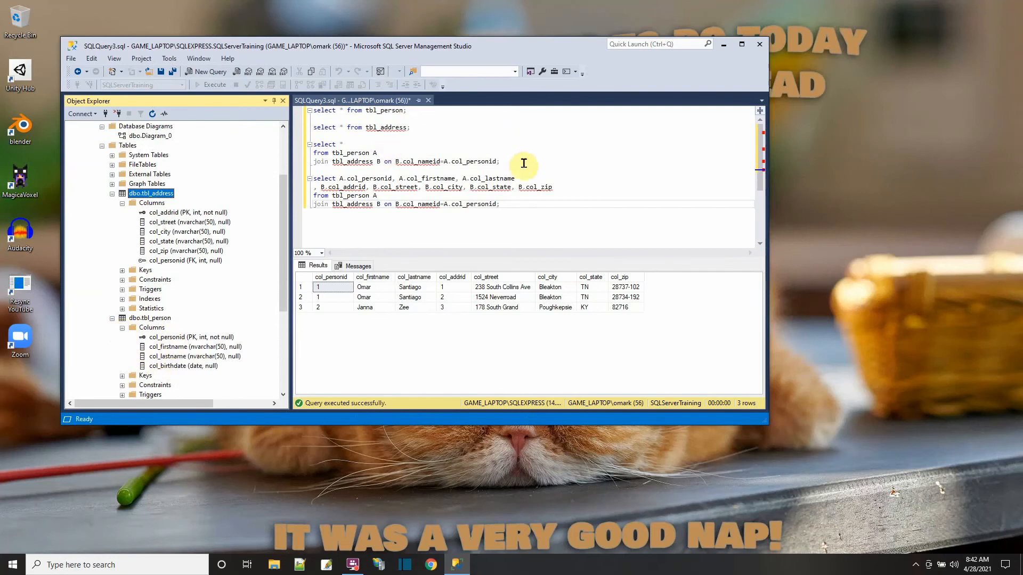
- Delete the first three queries from the script, keeping only the join with the explicit column list
{"action": "left_click_drag", "start_coordinate": [524, 161], "coordinate": [310, 108]}
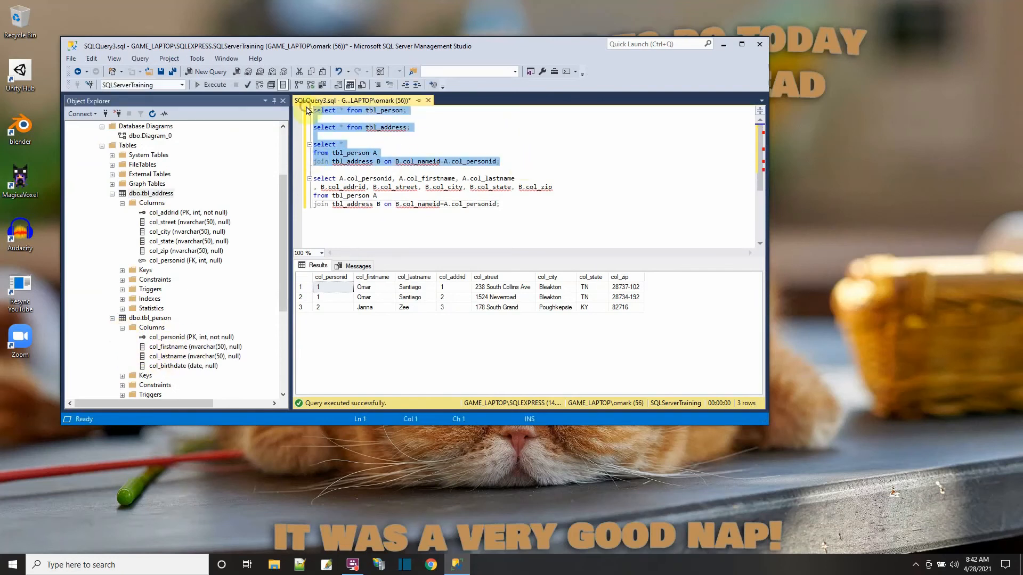
{"action": "key", "text": "Delete"}
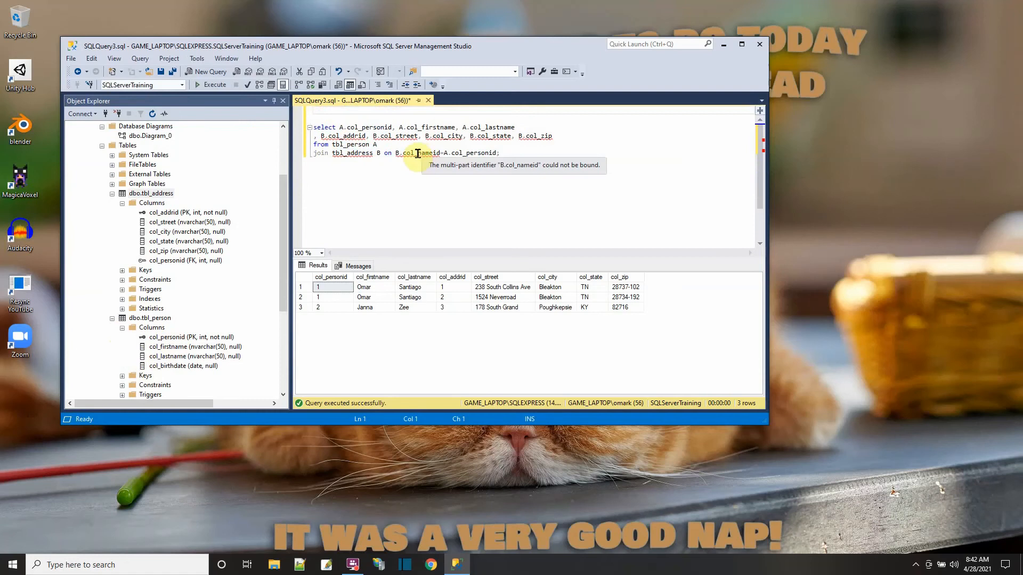
- Change the join condition to B.col_personid=A.col_personid and run the join query
{"action": "left_click_drag", "start_coordinate": [418, 154], "coordinate": [436, 153]}
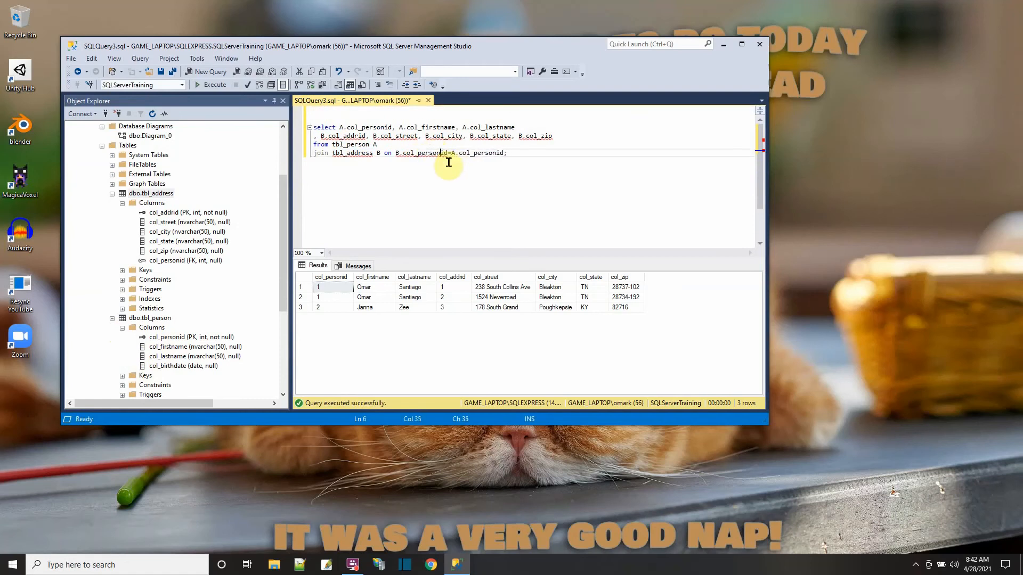
{"action": "left_click", "coordinate": [486, 176]}
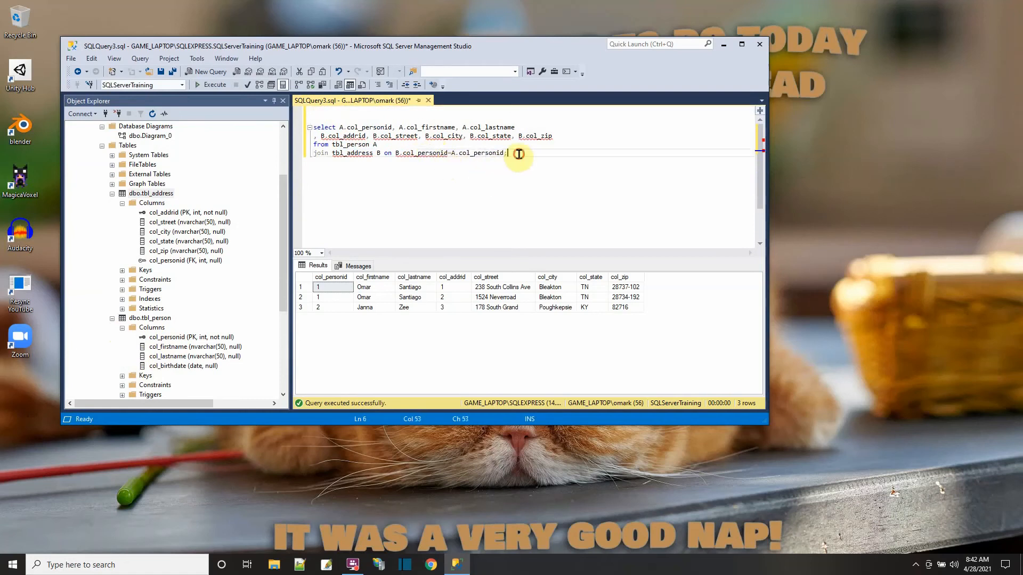
{"action": "left_click_drag", "start_coordinate": [519, 154], "coordinate": [284, 124]}
{"action": "left_click", "coordinate": [205, 86]}
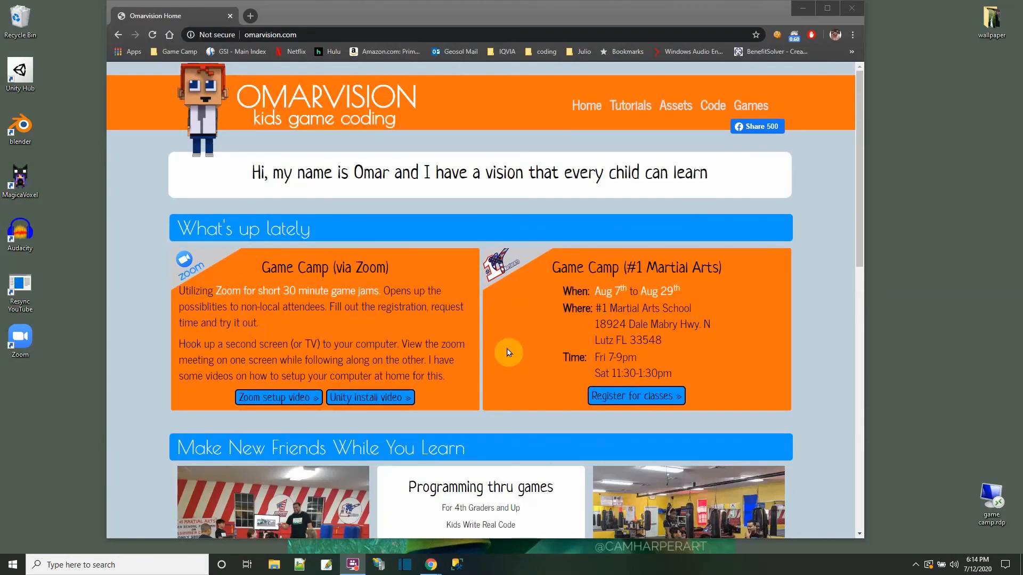
- Switch to the browser and look through the Omarvision site's tutorials, the Franky.cs script and the games page
{"action": "left_click", "coordinate": [631, 109]}
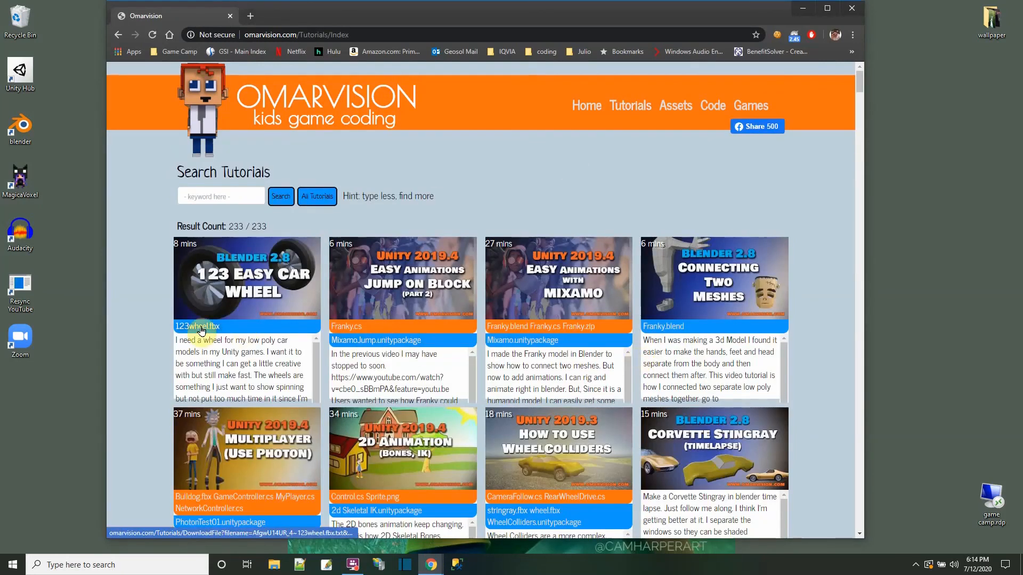
{"action": "left_click", "coordinate": [350, 331]}
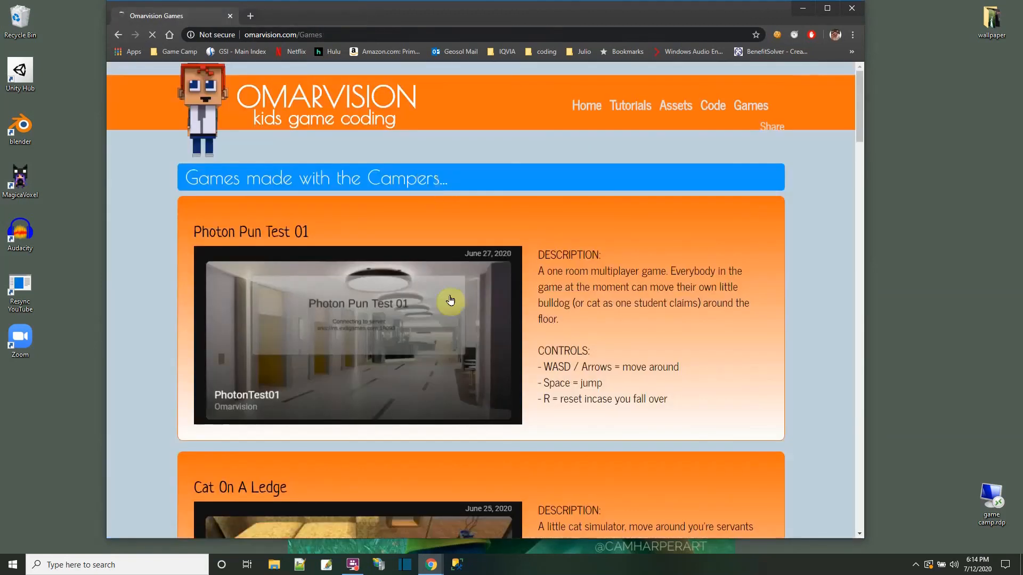
{"action": "scroll", "coordinate": [452, 303], "scroll_direction": "down", "scroll_amount": 7}
{"action": "scroll", "coordinate": [453, 309], "scroll_direction": "down", "scroll_amount": 5}
{"action": "scroll", "coordinate": [453, 310], "scroll_direction": "up", "scroll_amount": 15}
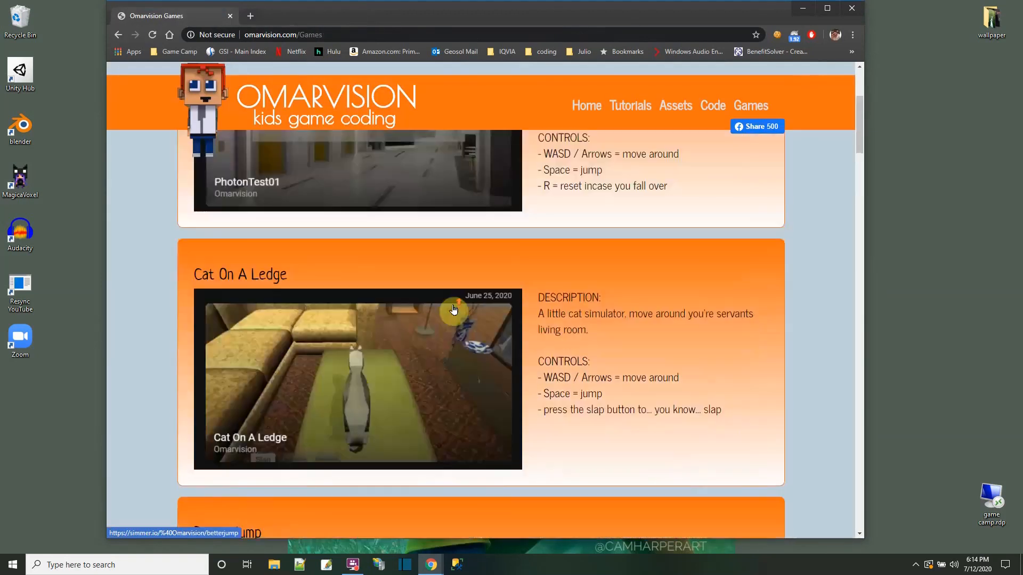